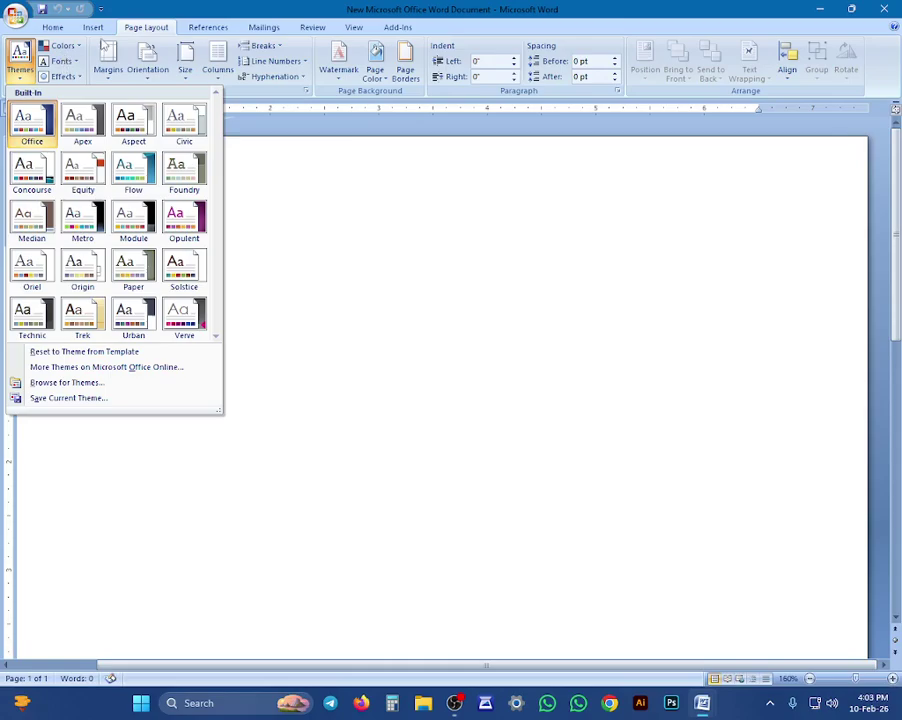
Look over the gallery of built-in cover page designs
click(94, 28)
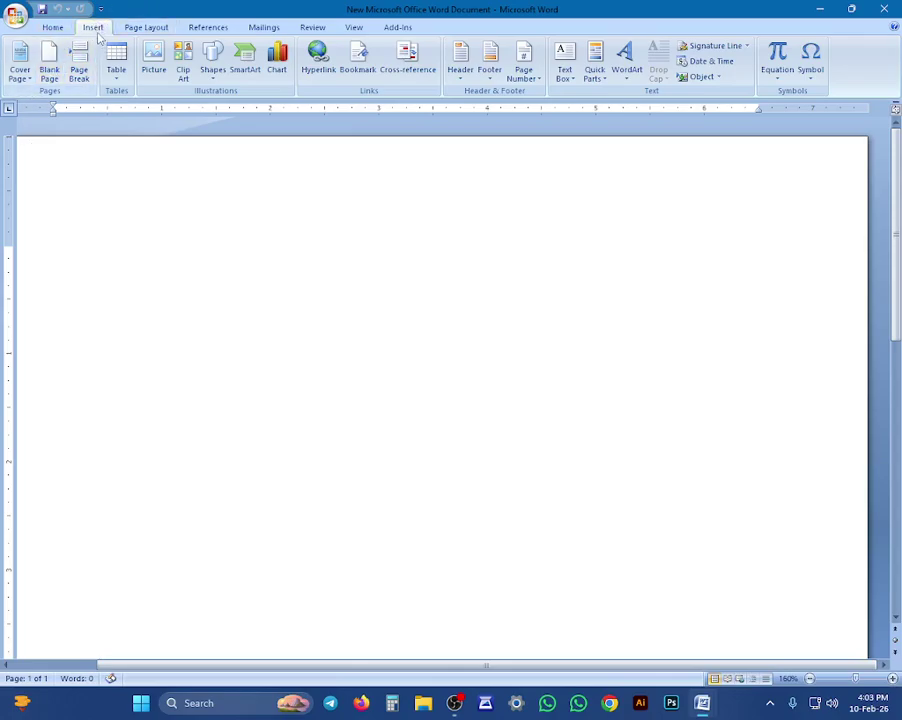
click(20, 64)
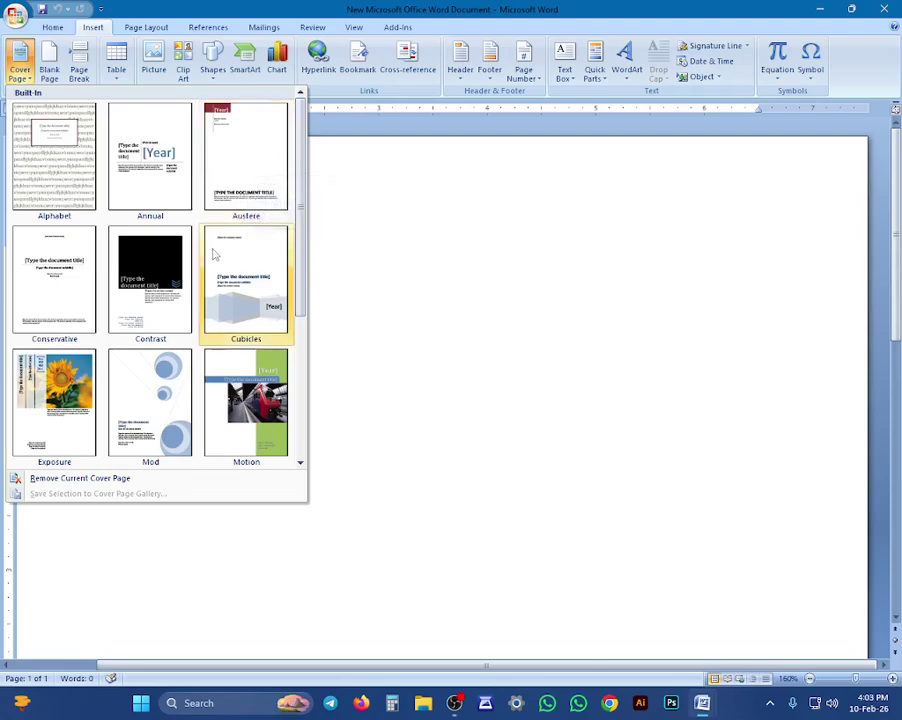
click(70, 22)
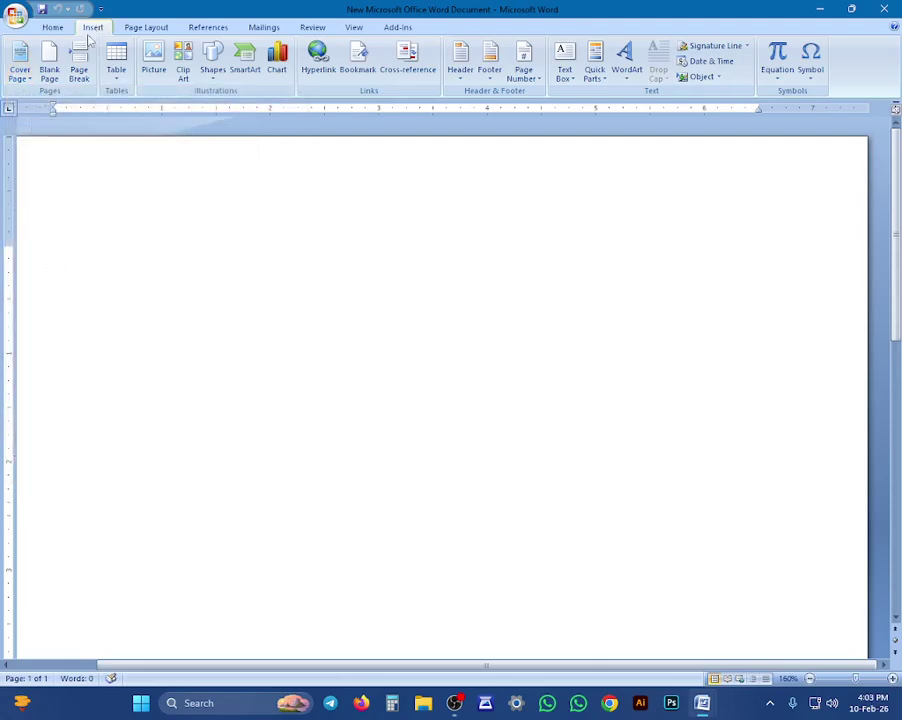
click(19, 72)
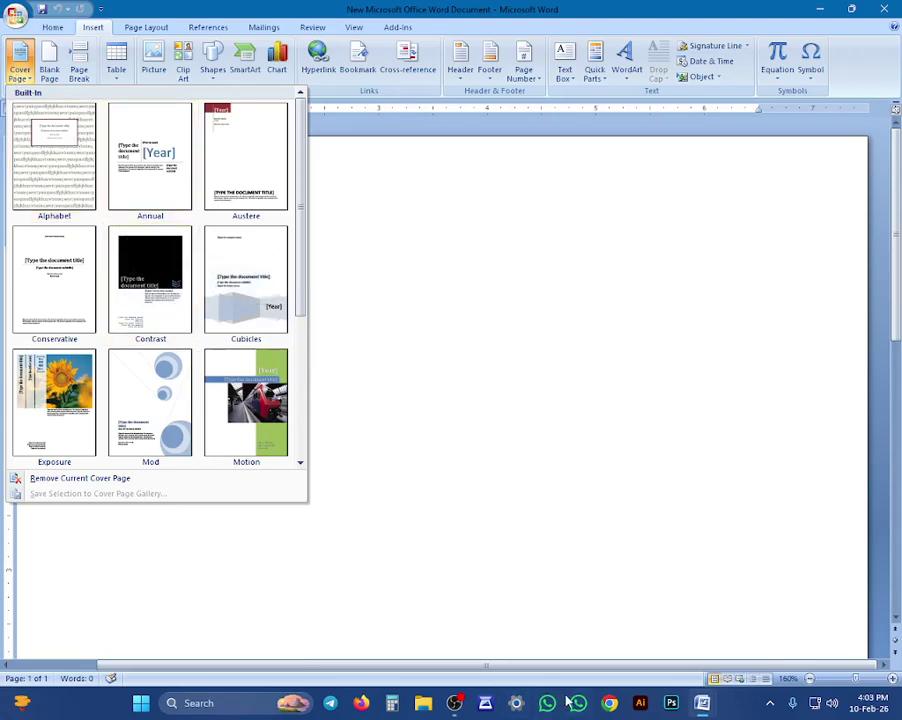
click(454, 703)
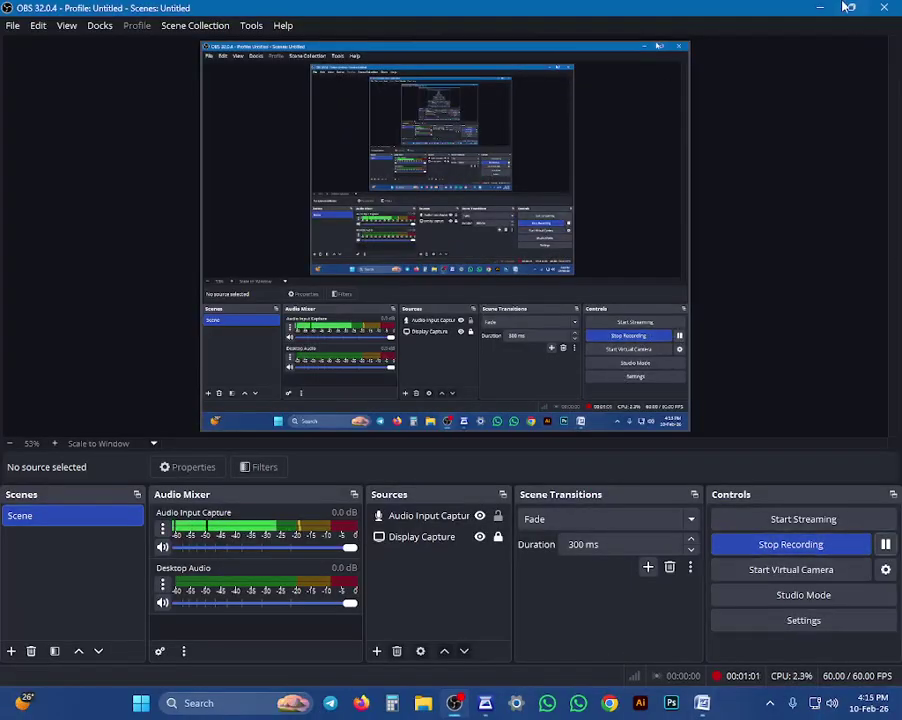
click(822, 7)
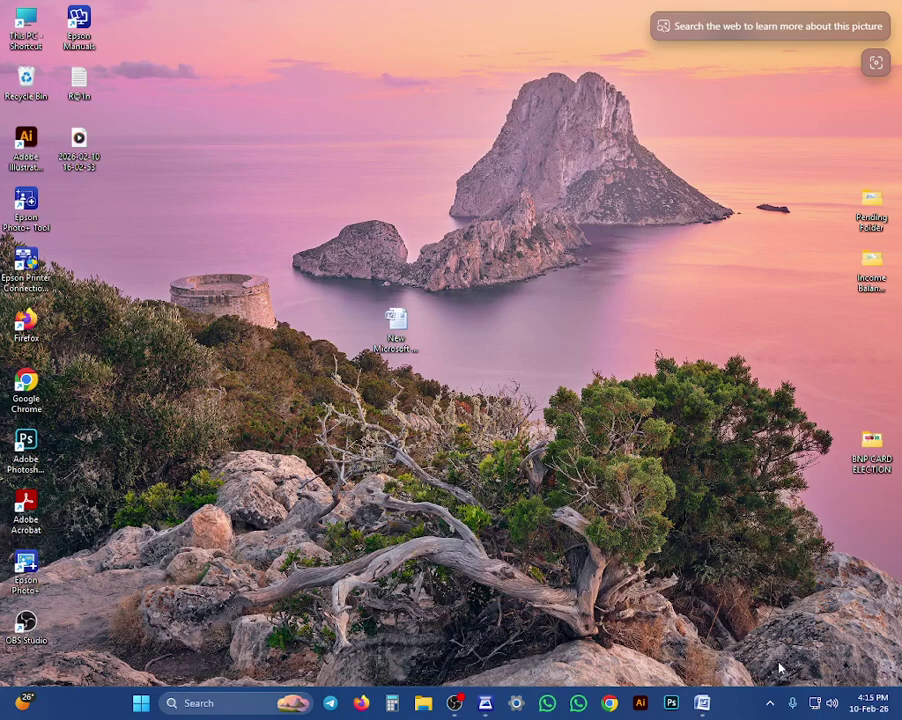
click(702, 708)
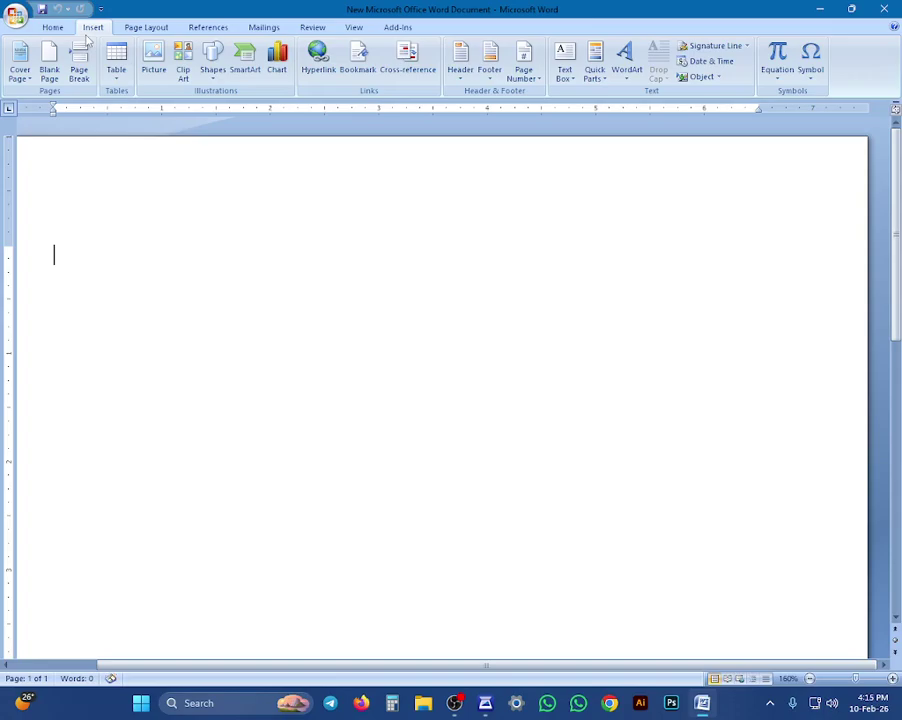
Insert blank pages into the document and clear all of its contents again
click(50, 72)
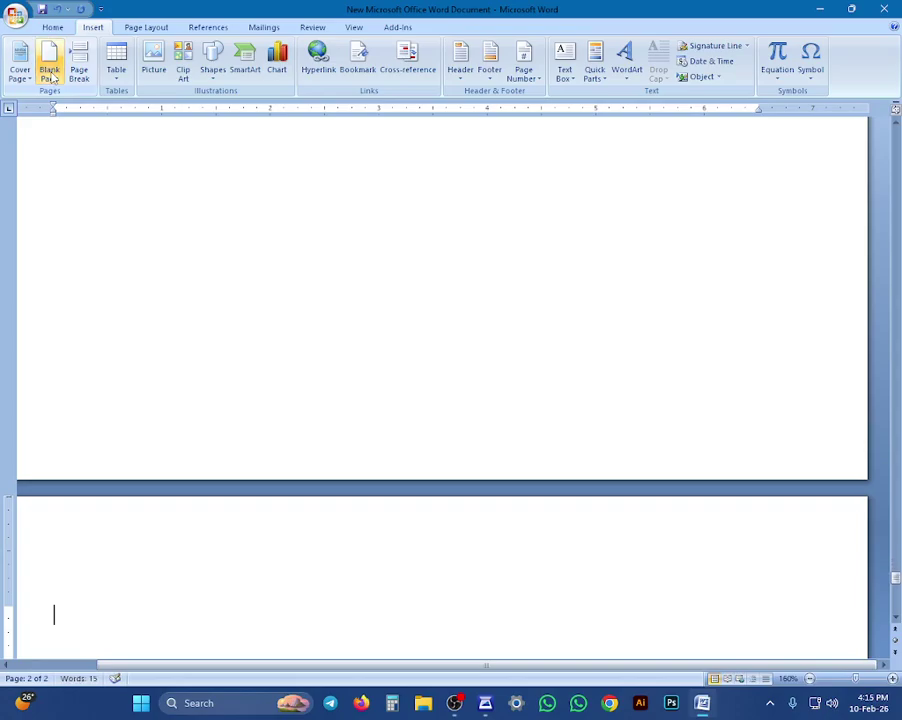
key(ctrl+a)
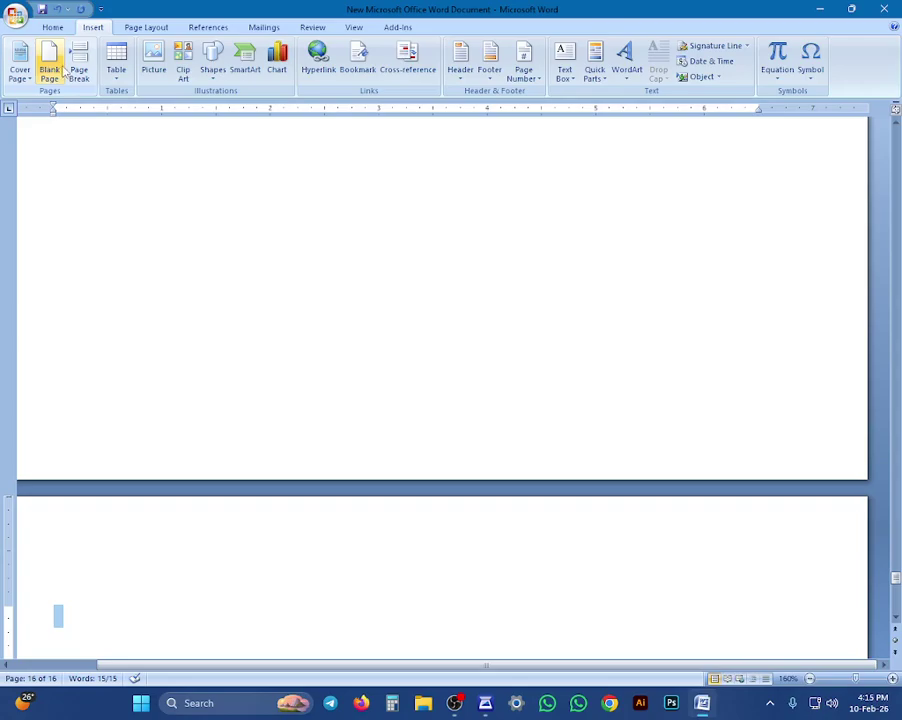
key(BackSpace)
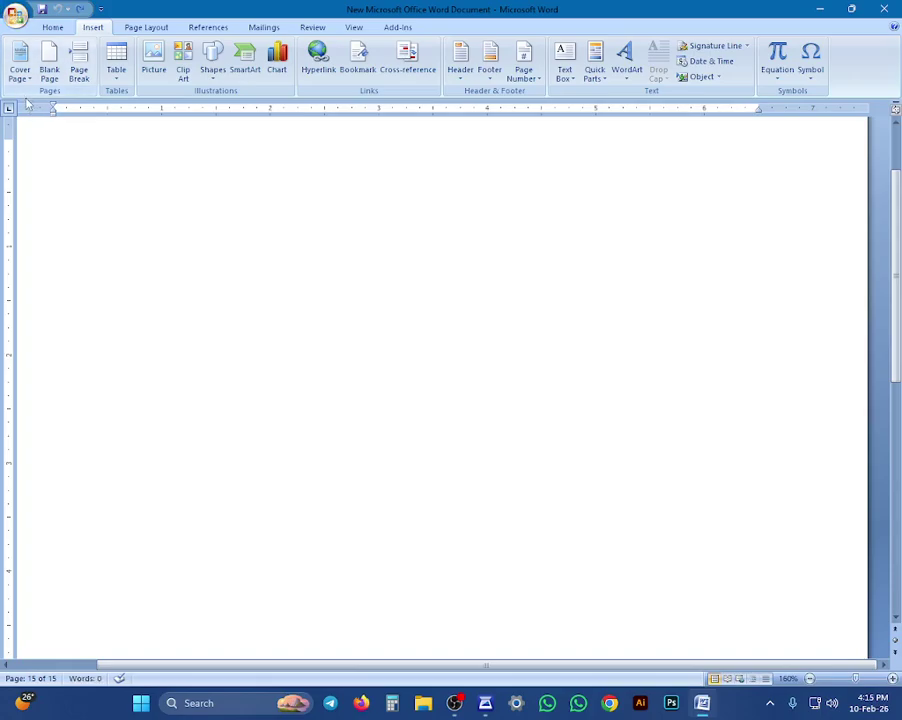
Insert the built-in Motion cover page and look over its year, title, picture, company and date areas
click(20, 62)
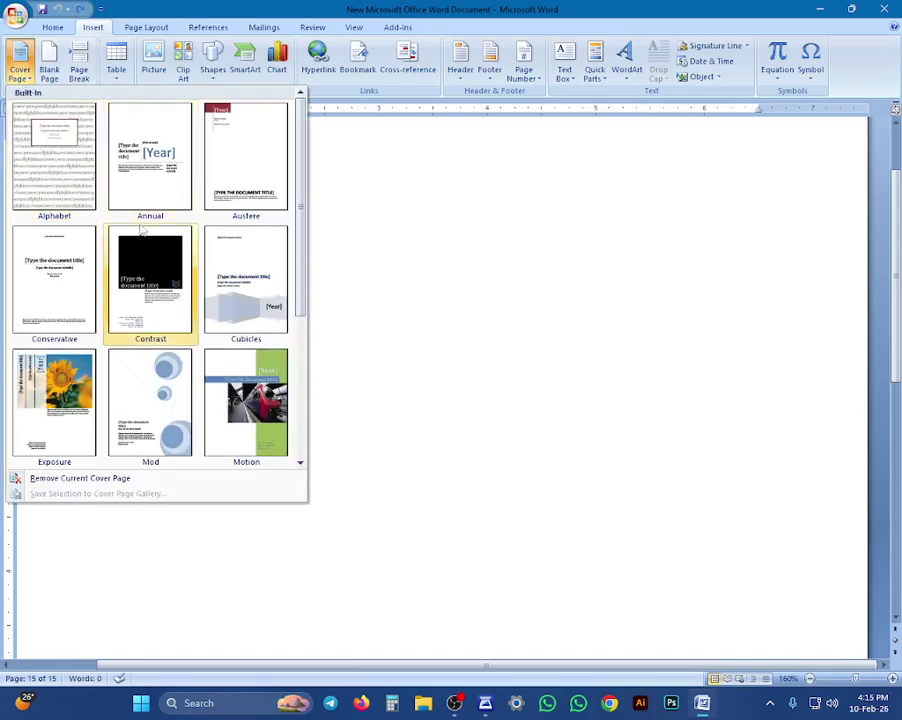
scroll(193, 267, down, 2)
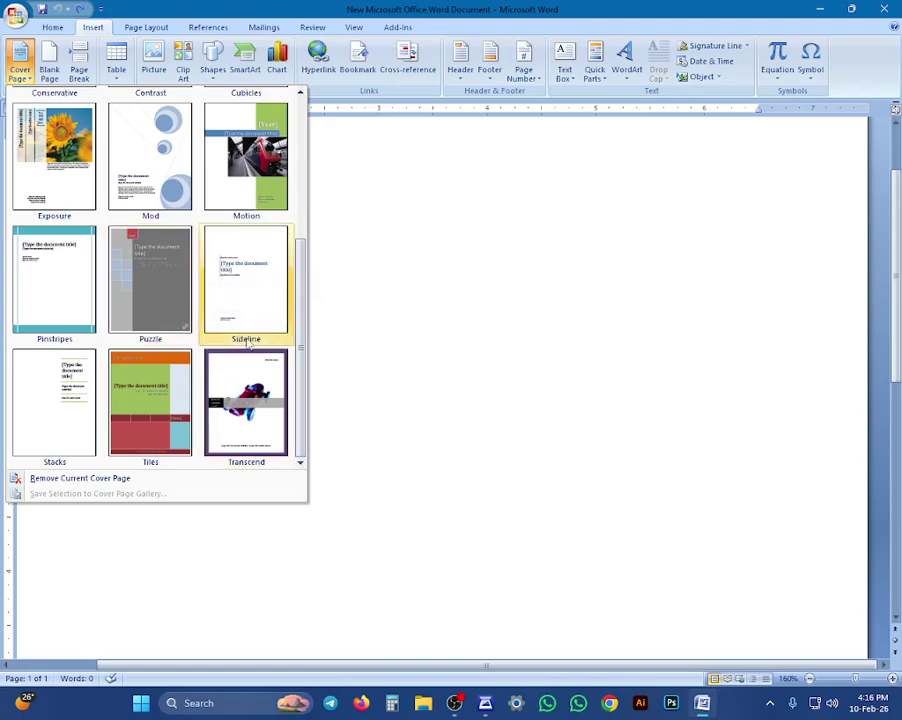
click(255, 188)
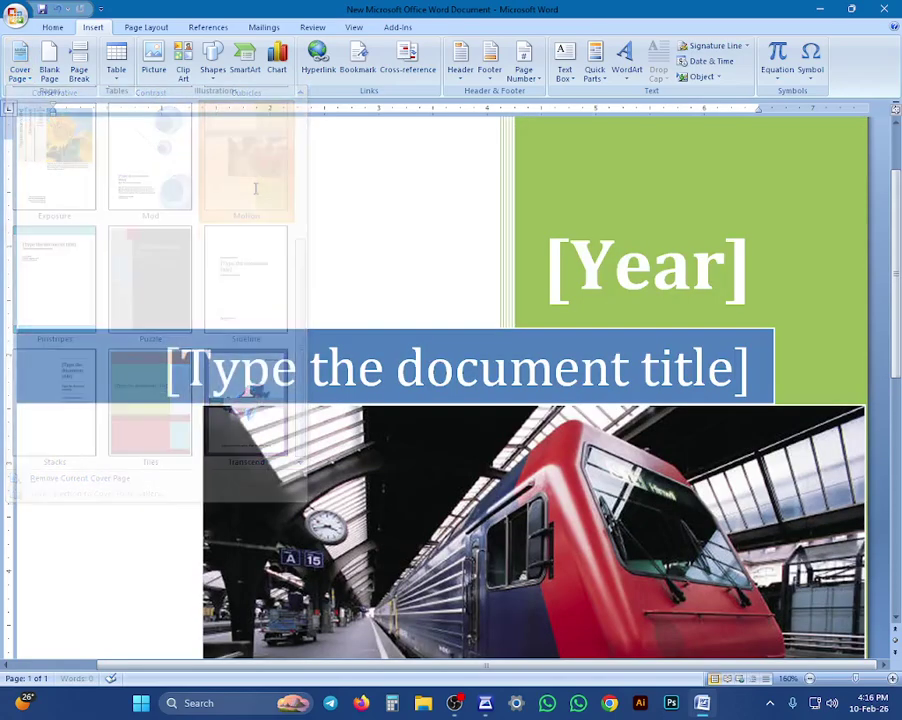
click(690, 300)
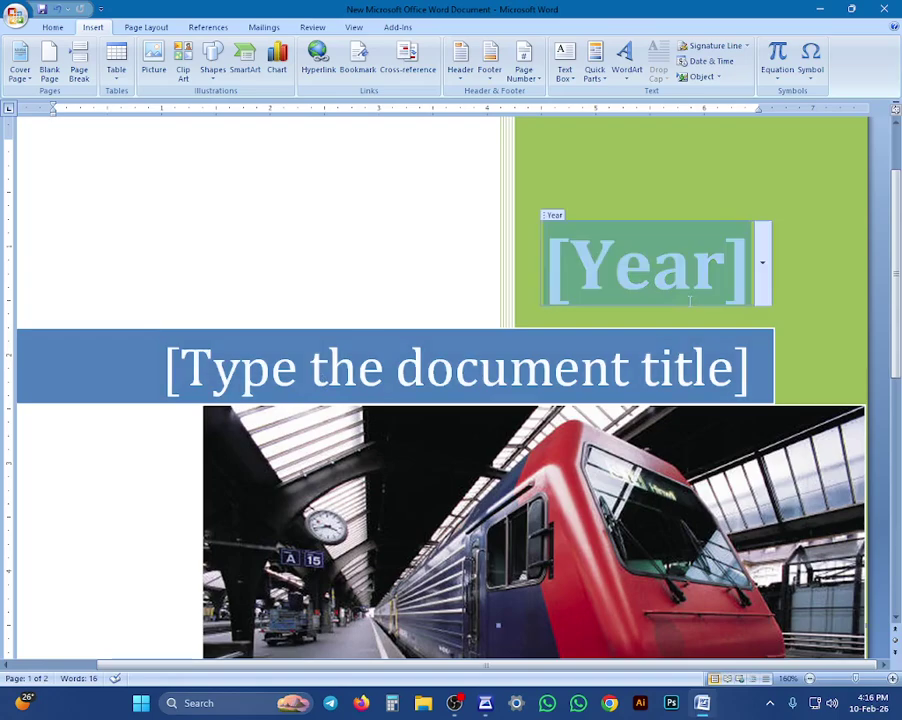
scroll(690, 305, down, 5)
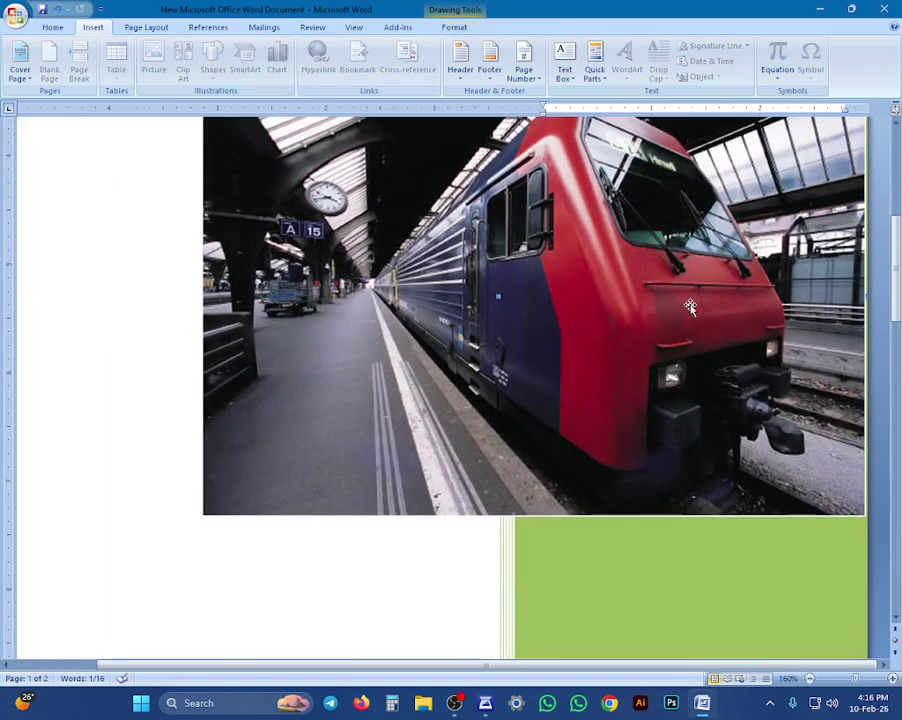
scroll(690, 307, down, 9)
scroll(687, 307, up, 5)
scroll(200, 80, down, 1)
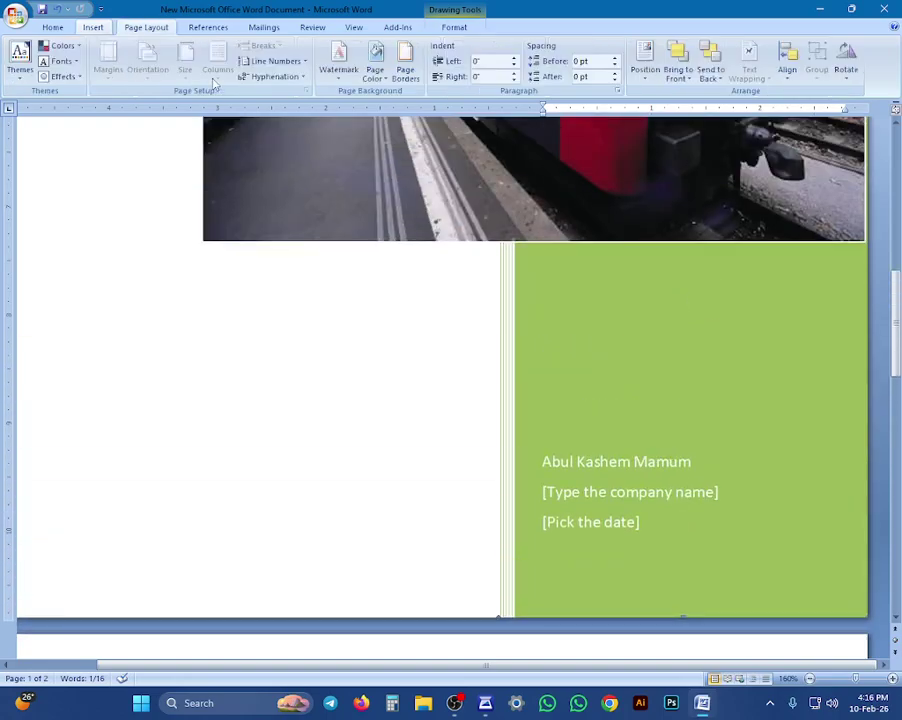
scroll(200, 80, up, 2)
scroll(58, 30, down, 1)
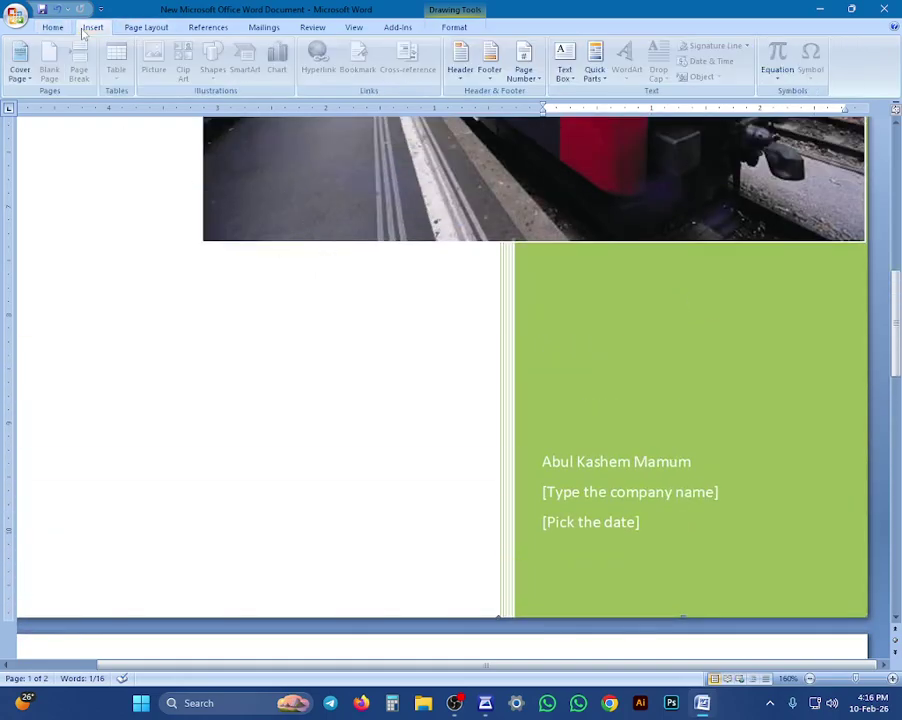
Replace the cover page with the Mod design and try deleting its abstract, title and subtitle placeholders
click(22, 68)
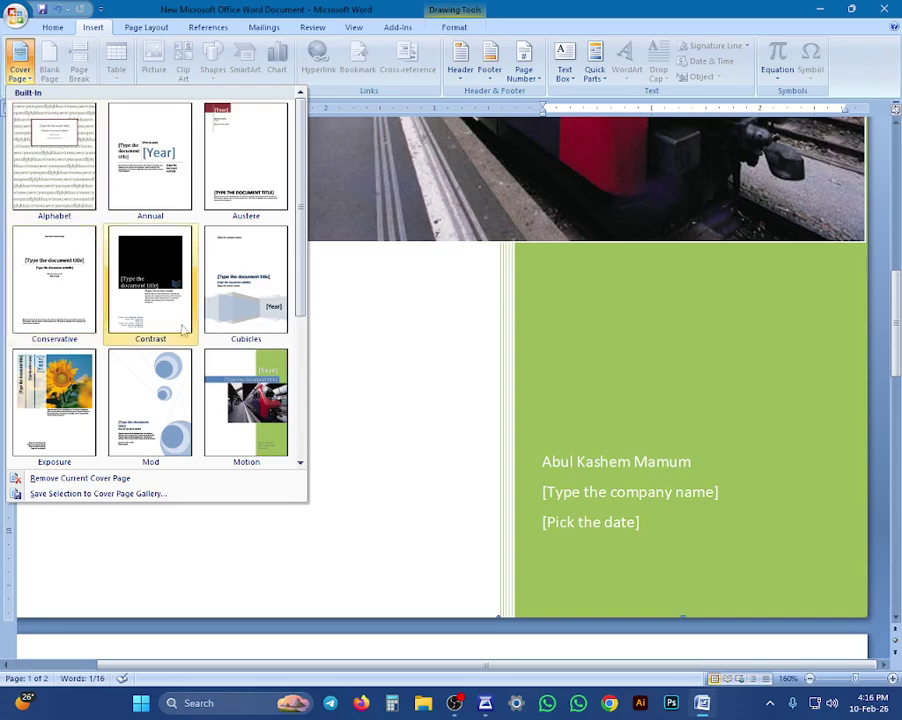
click(150, 405)
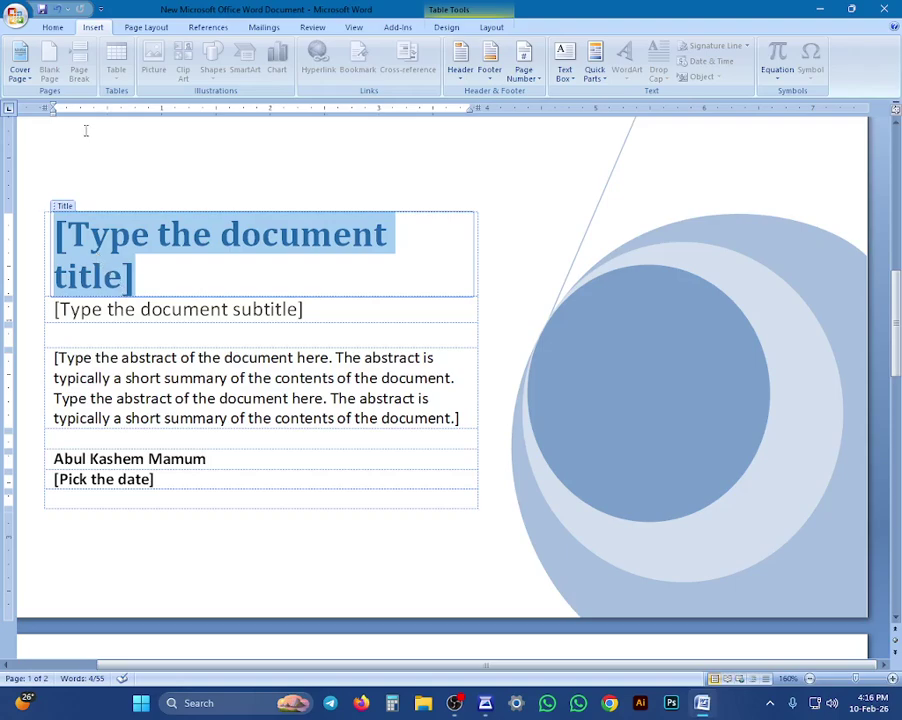
click(303, 378)
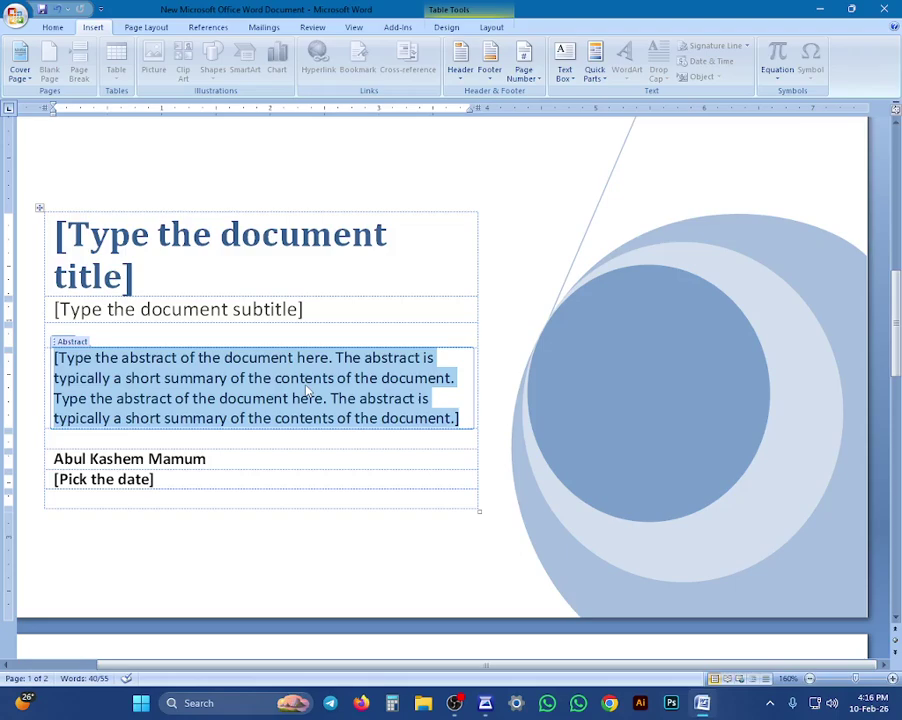
key(Delete)
drag(254, 318, 260, 307)
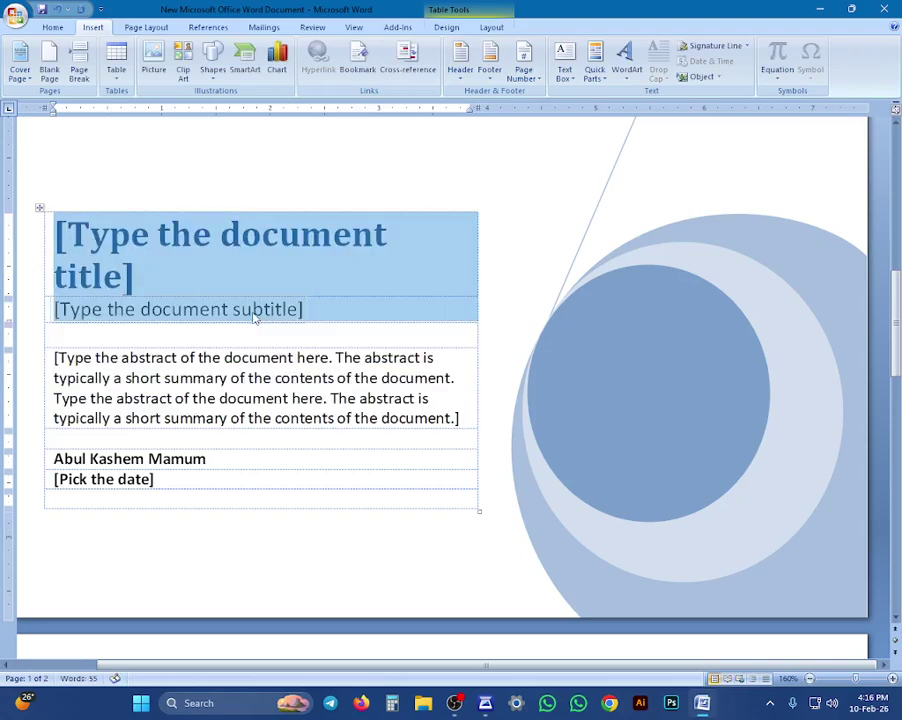
key(Delete)
key(ctrl+z)
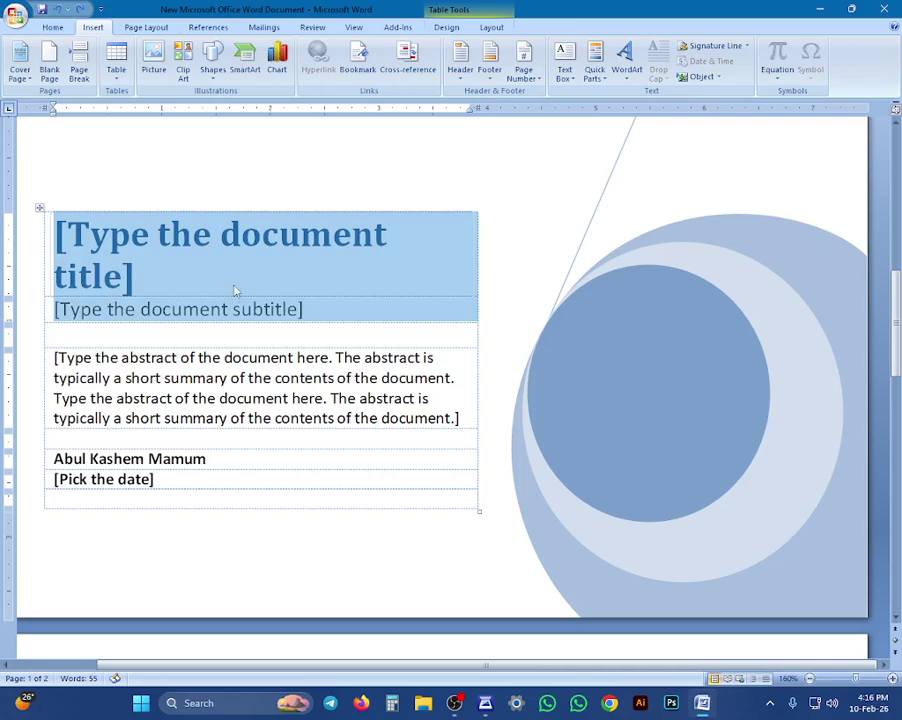
Replace the title placeholder on the Mod cover page with "ba"
click(234, 286)
key(Delete)
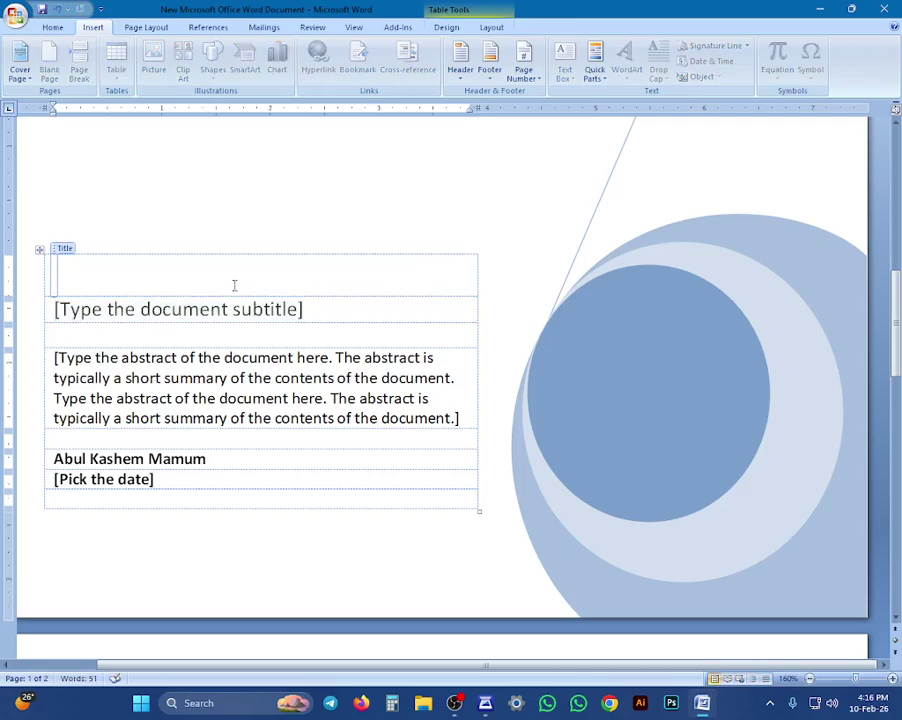
text(ba)
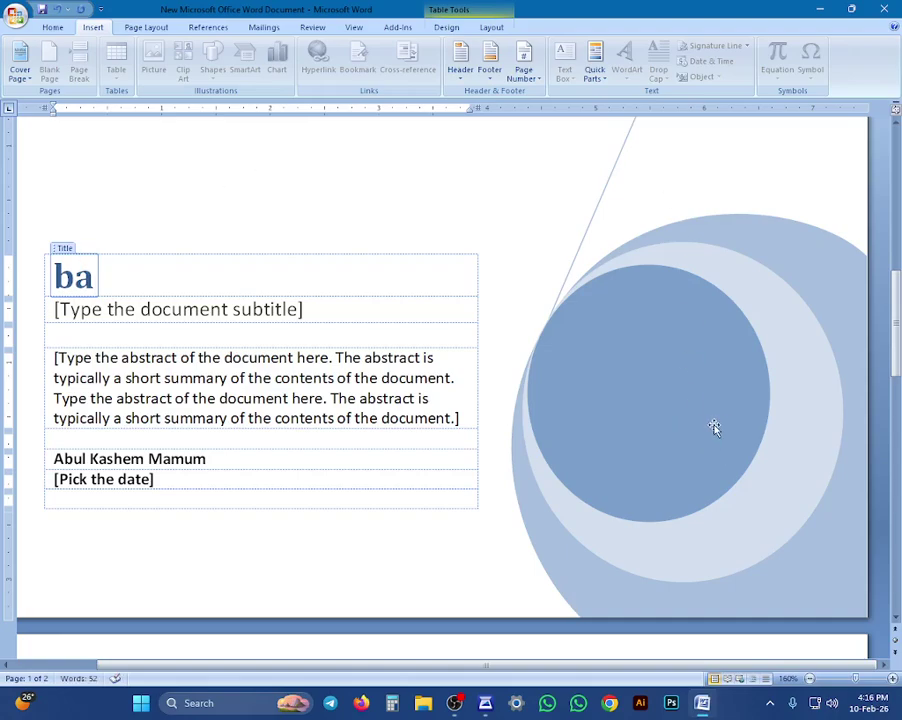
Select the dark blue circle beside the title block and examine the layout of the whole cover page
click(691, 395)
double_click(691, 395)
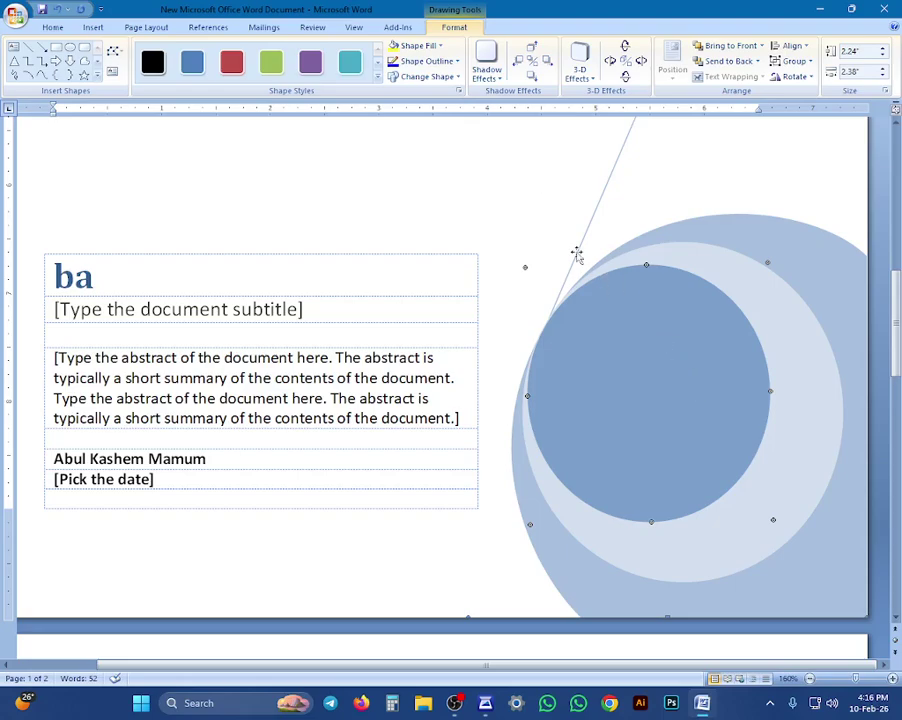
ctrl+scroll(620, 307, down, 5)
ctrl+scroll(605, 310, up, 2)
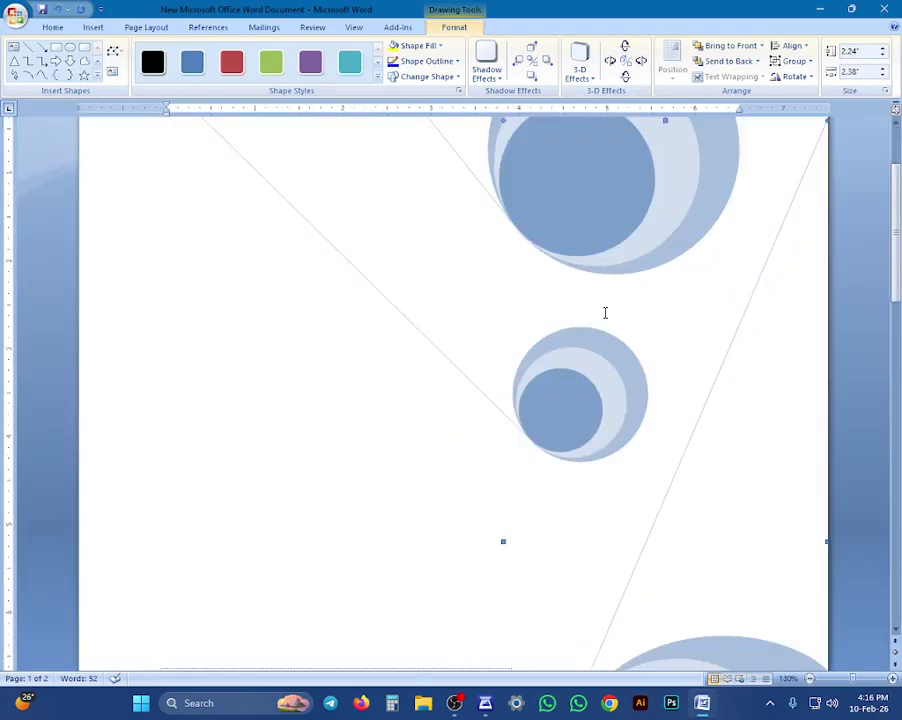
scroll(520, 224, up, 3)
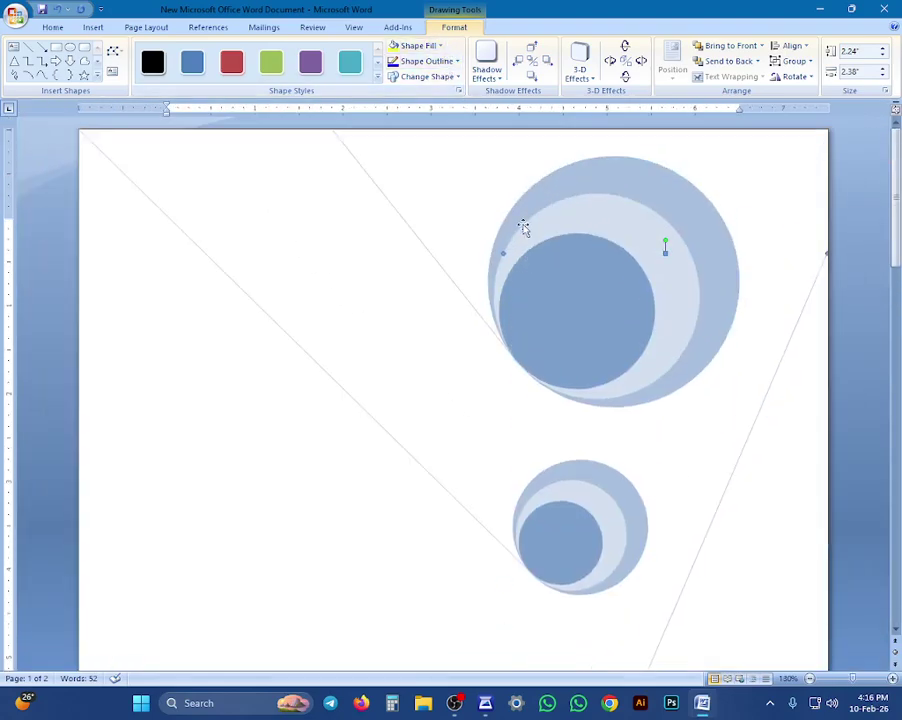
ctrl+scroll(528, 222, down, 2)
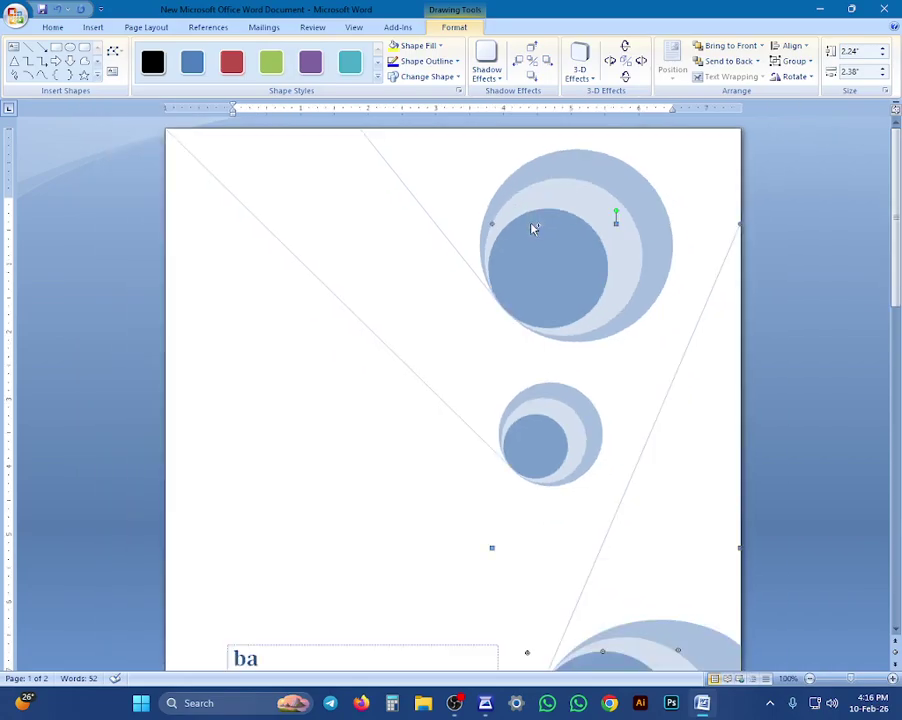
ctrl+scroll(532, 230, up, 2)
ctrl+scroll(537, 245, down, 6)
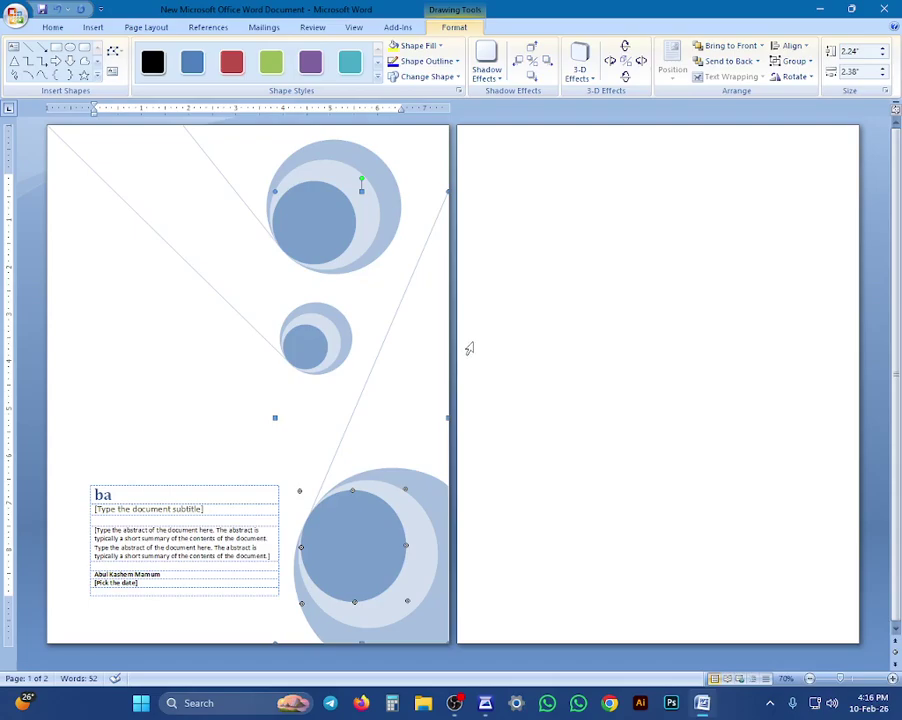
Delete the cover page and everything else in the document
key(ctrl+a)
key(Delete)
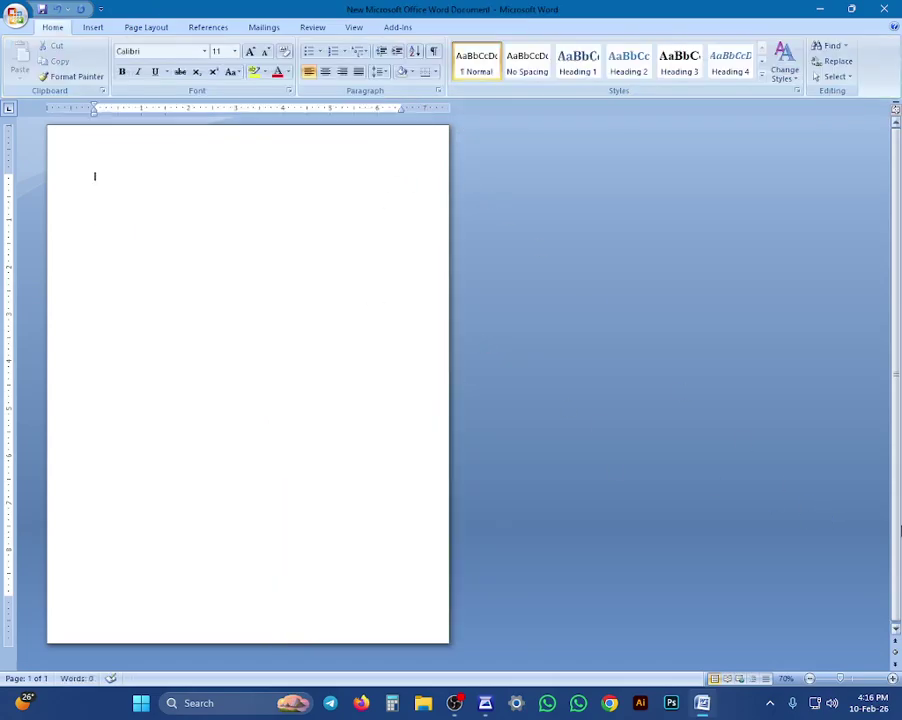
ctrl+scroll(678, 310, up, 3)
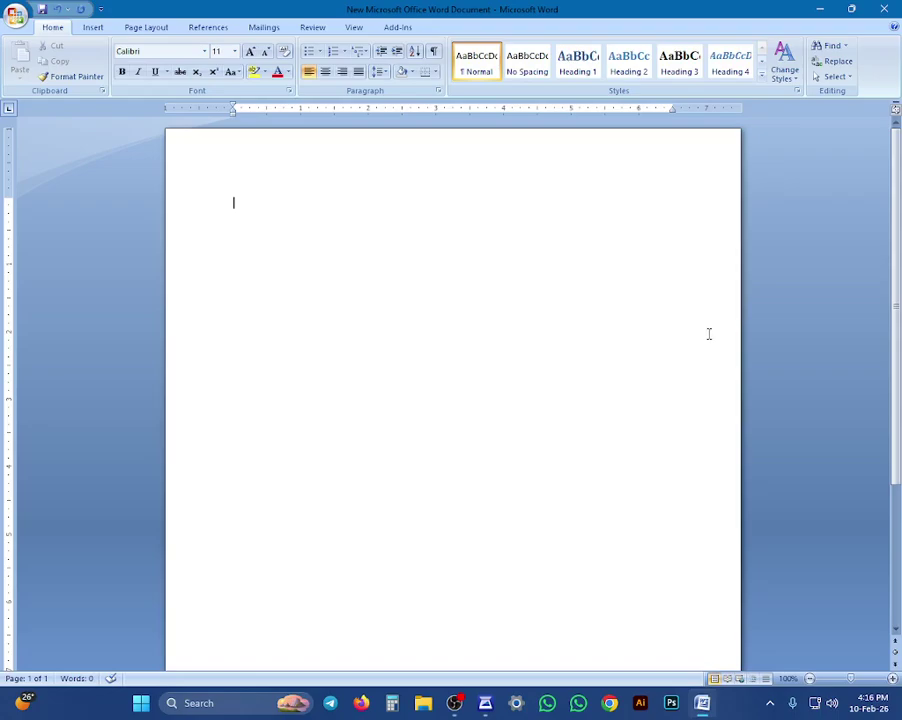
Insert the current date at the start of the page in the 2026-02-10 format
click(91, 29)
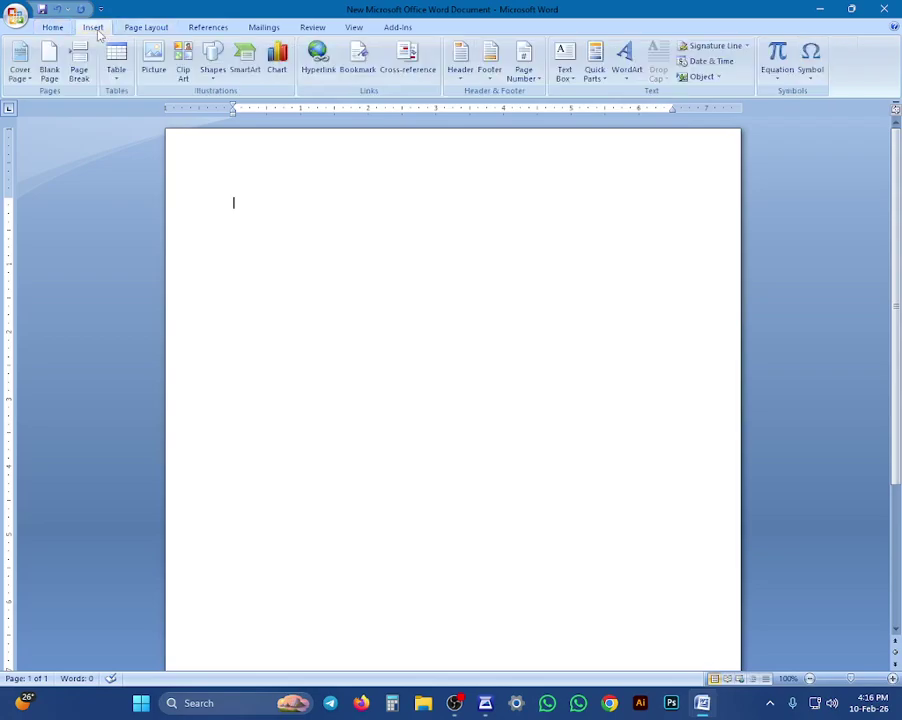
click(731, 66)
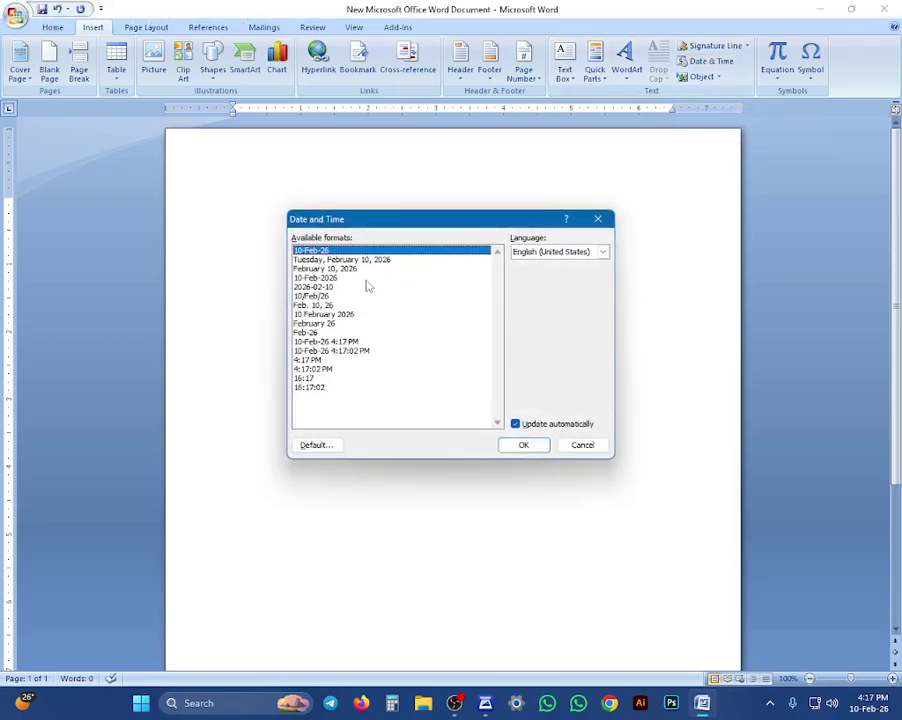
click(310, 270)
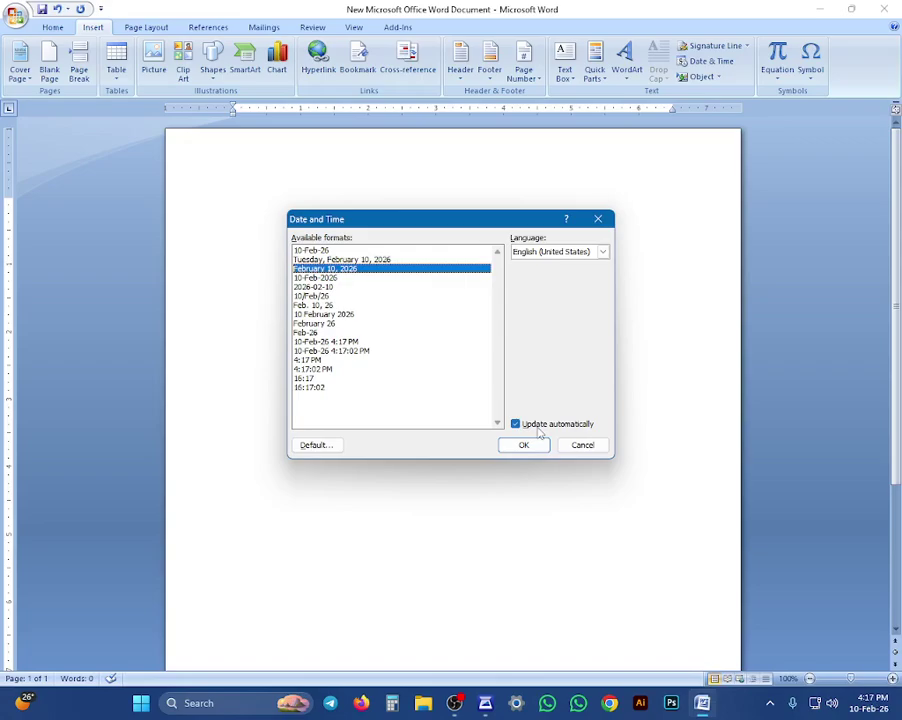
click(312, 288)
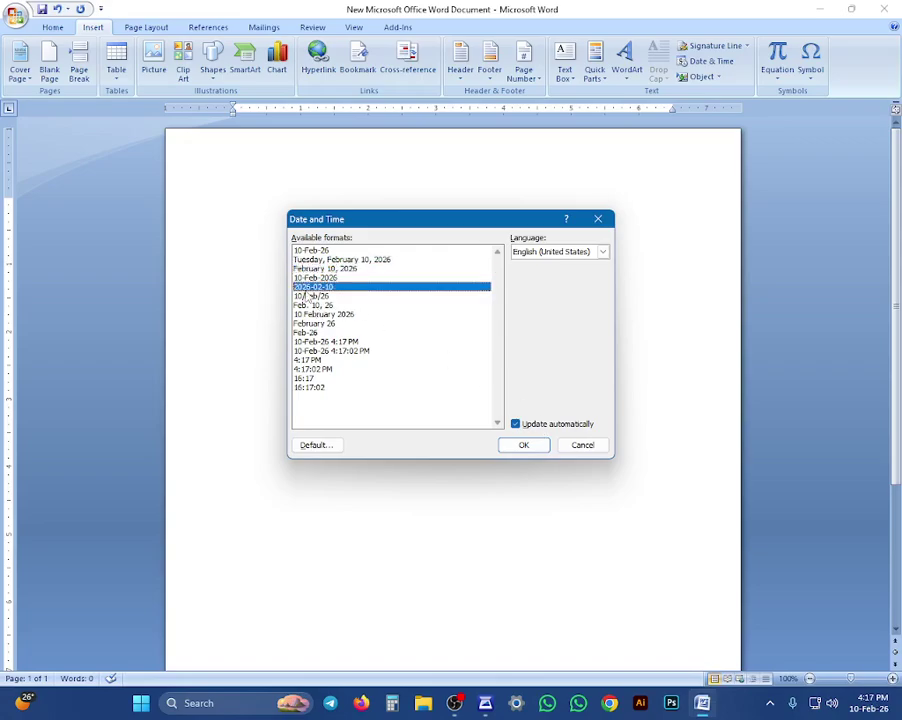
click(523, 445)
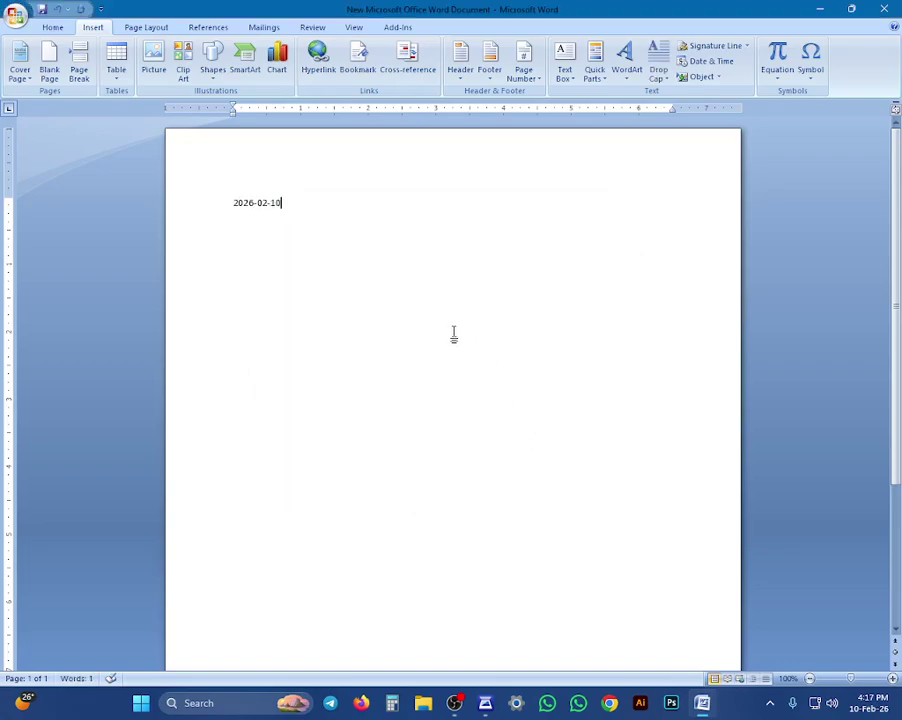
Insert the date again on a new line below the first one, in the "Feb. 10, 26" format
key(Return)
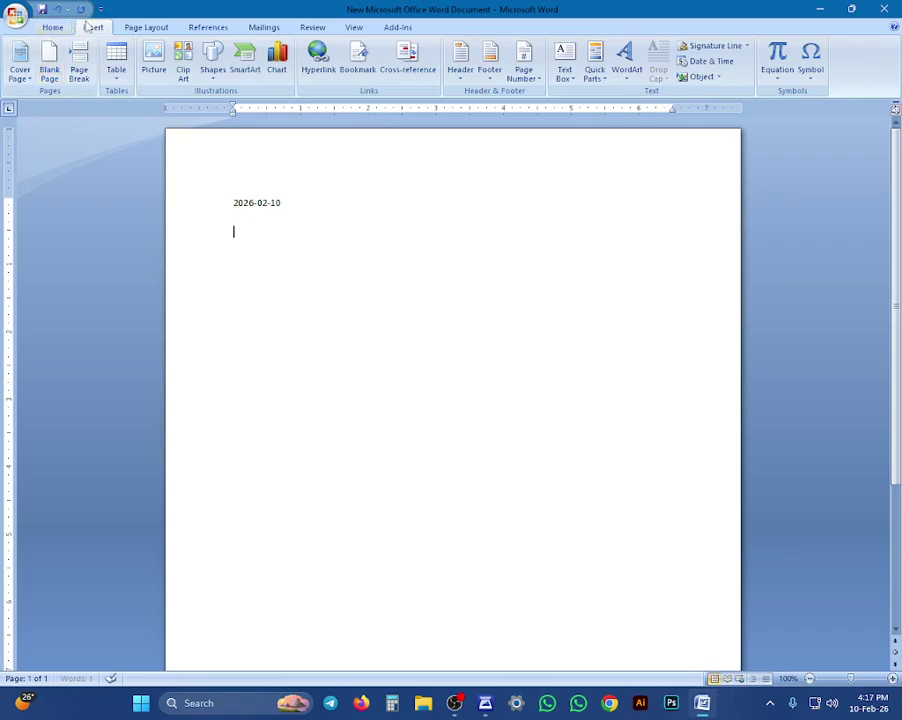
click(718, 62)
click(330, 305)
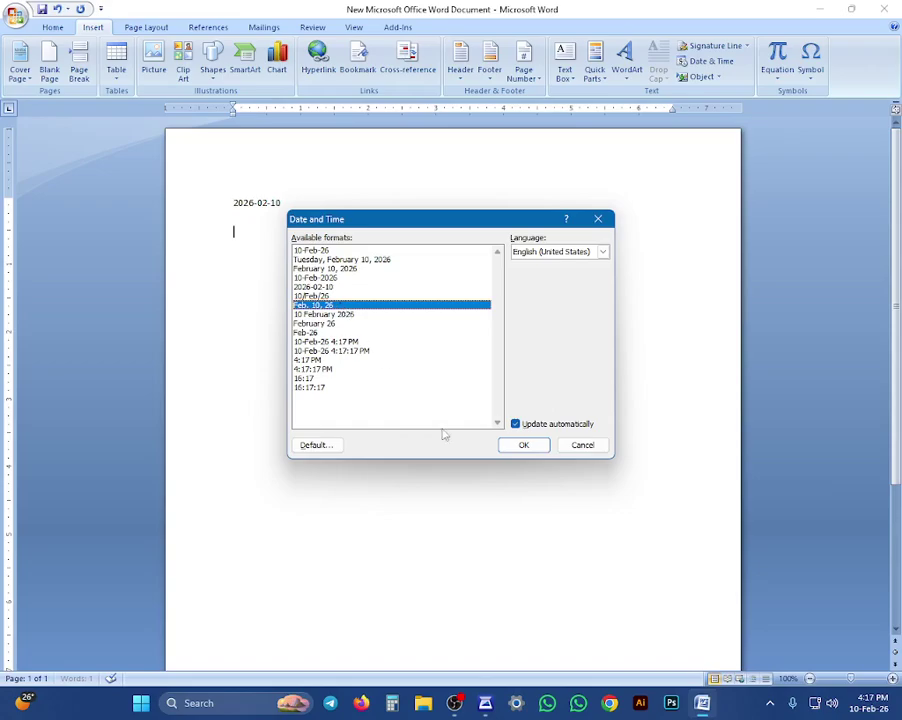
click(520, 445)
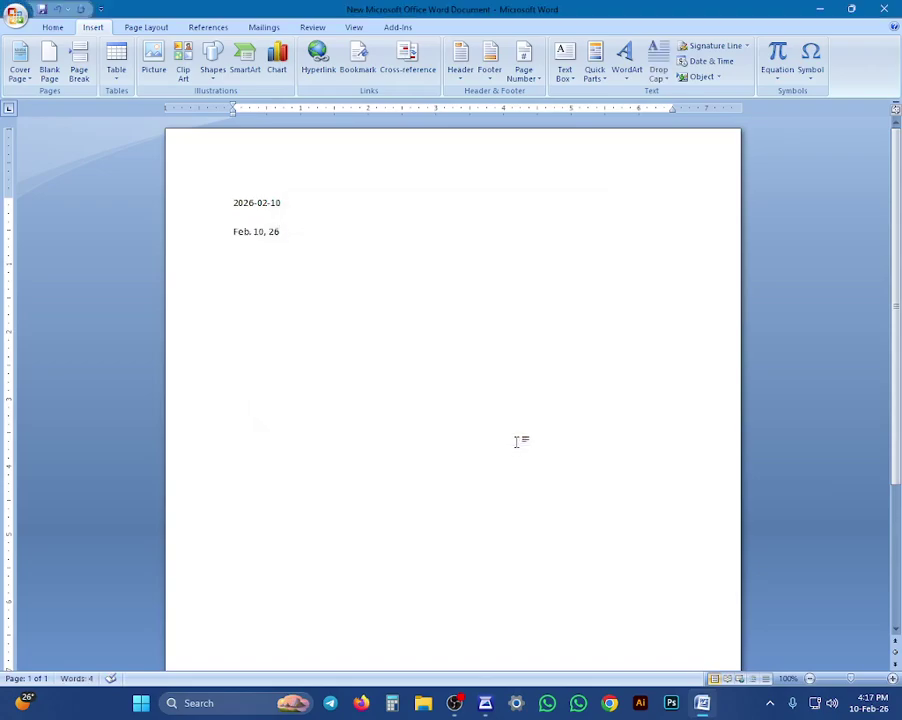
Add the text "h20" below the dates and "a2" on its own line beneath it
key(Return)
click(60, 29)
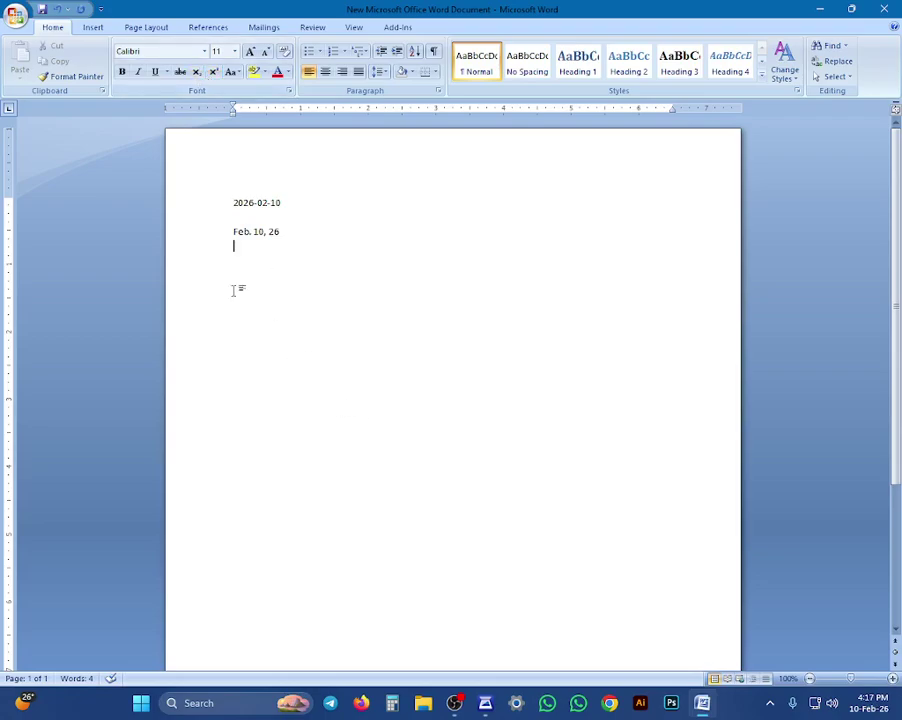
ctrl+scroll(233, 290, up, 7)
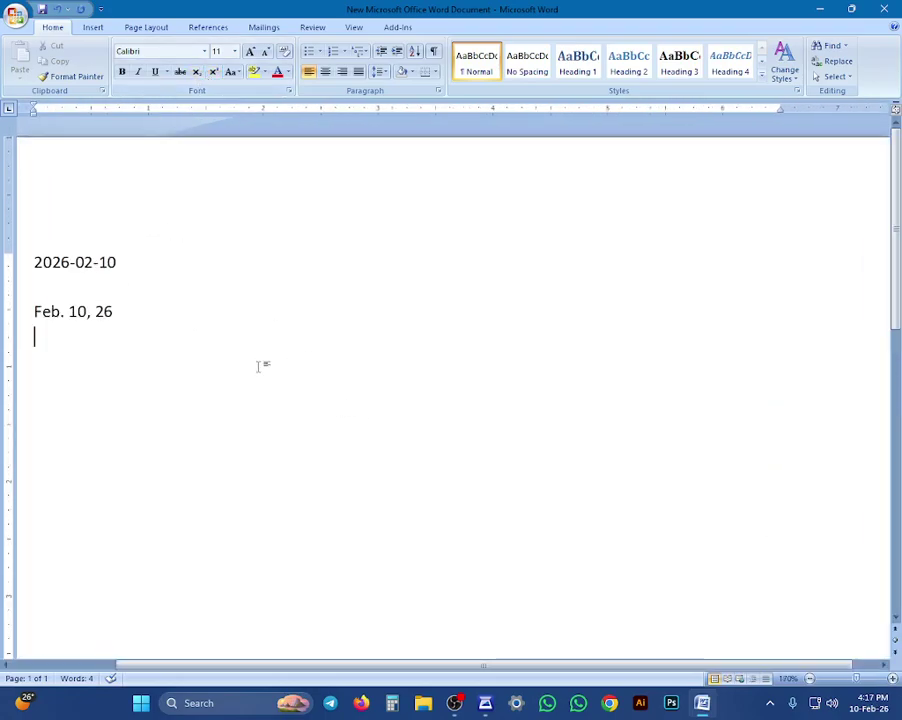
text(h20)
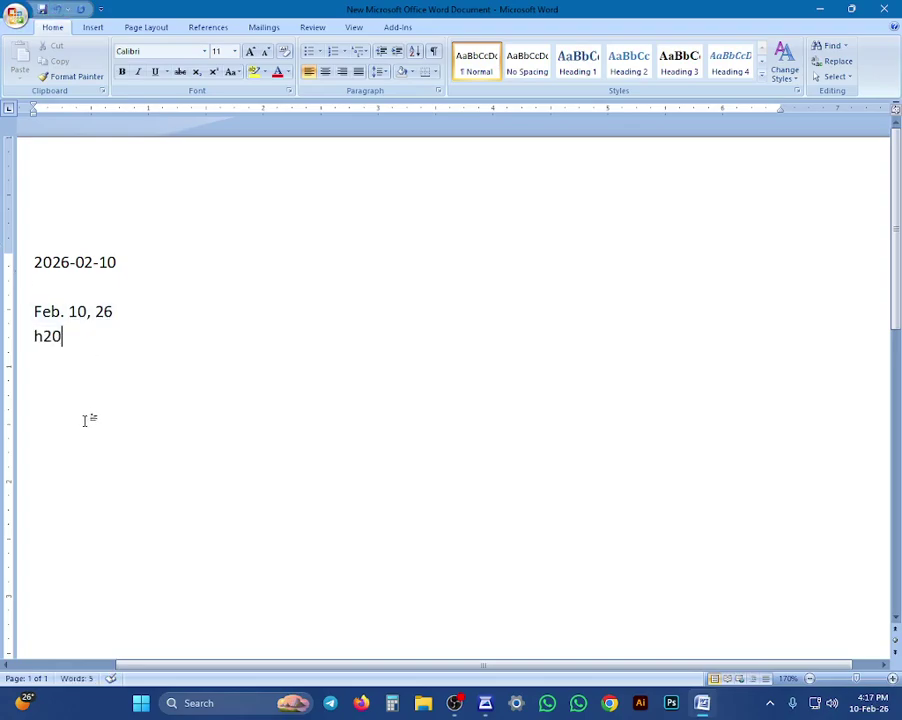
key(Return)
key(Return)
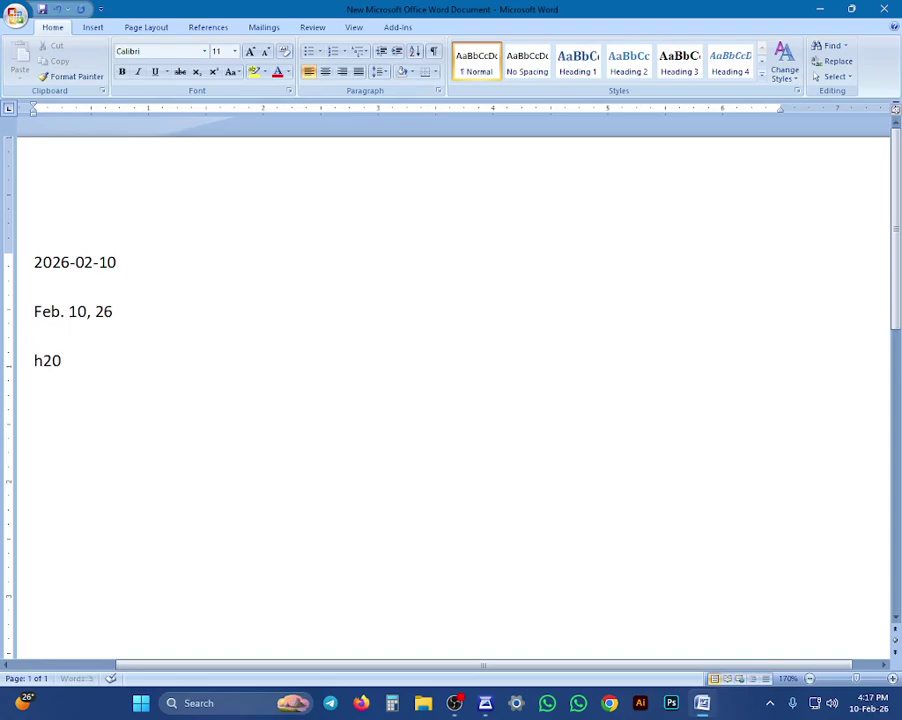
key(Down)
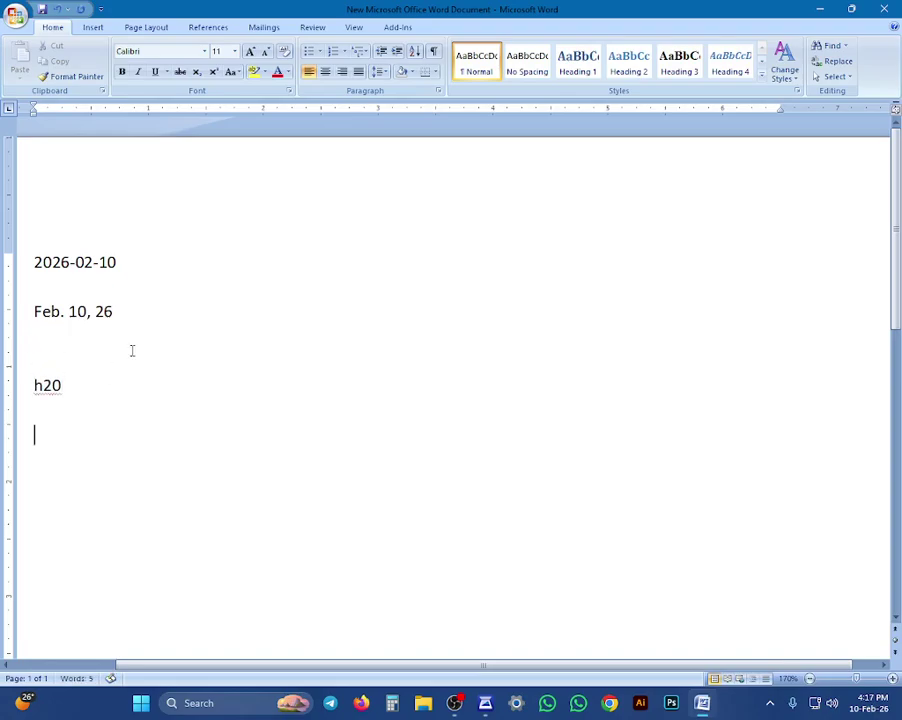
text(a2)
Change the letter h in "h20" to uppercase
scroll(139, 367, down, 5)
scroll(92, 334, up, 5)
scroll(73, 455, down, 4)
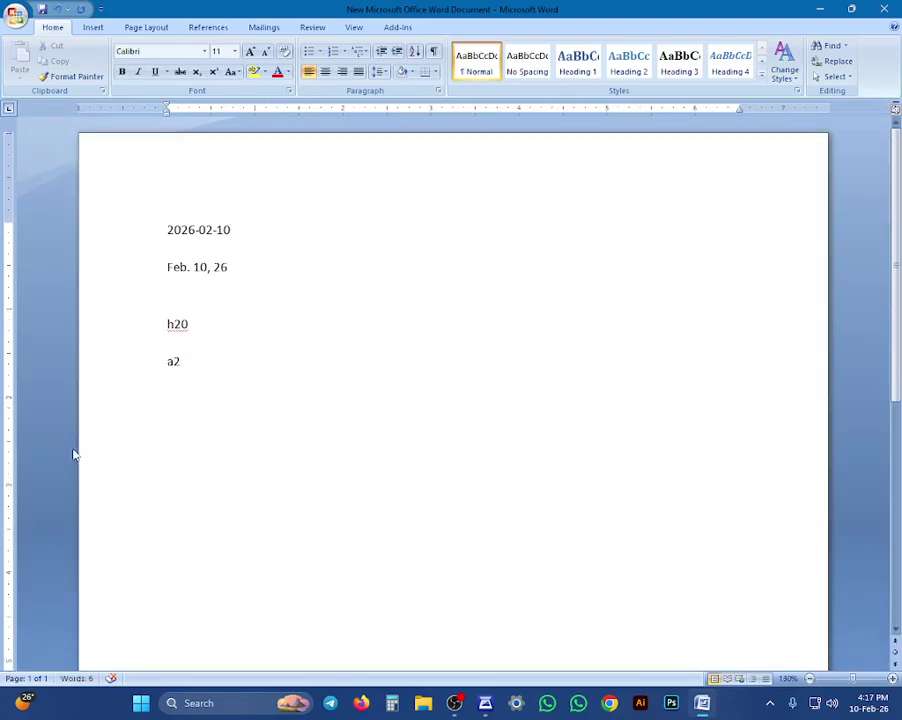
scroll(70, 364, up, 9)
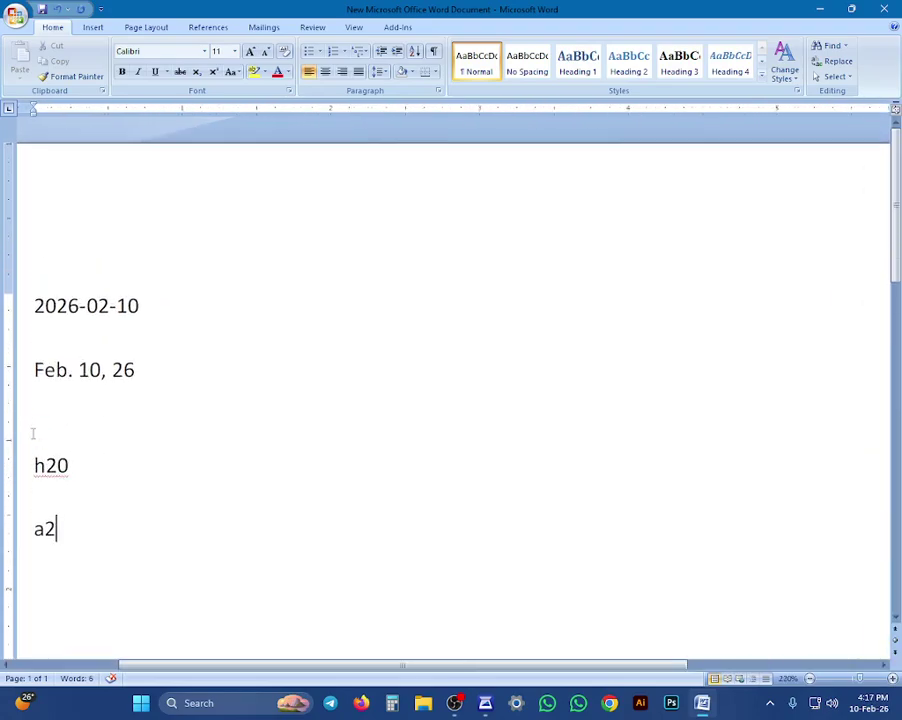
scroll(33, 433, up, 1)
drag(34, 476, 40, 479)
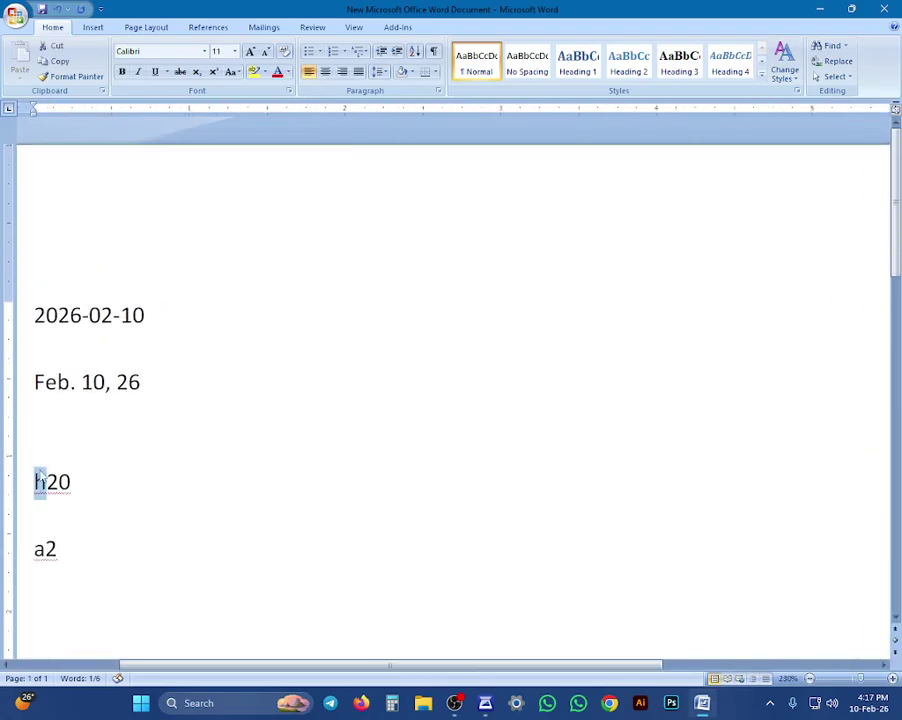
key(shift+F3)
Format the digit 2 in "H20" as subscript
scroll(61, 412, up, 10)
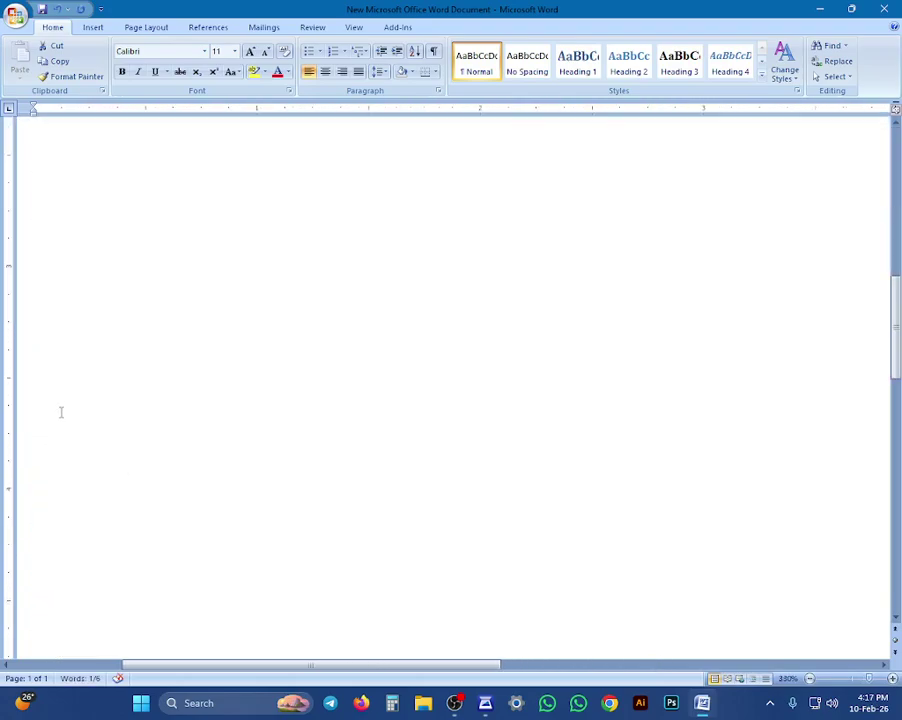
scroll(70, 374, up, 8)
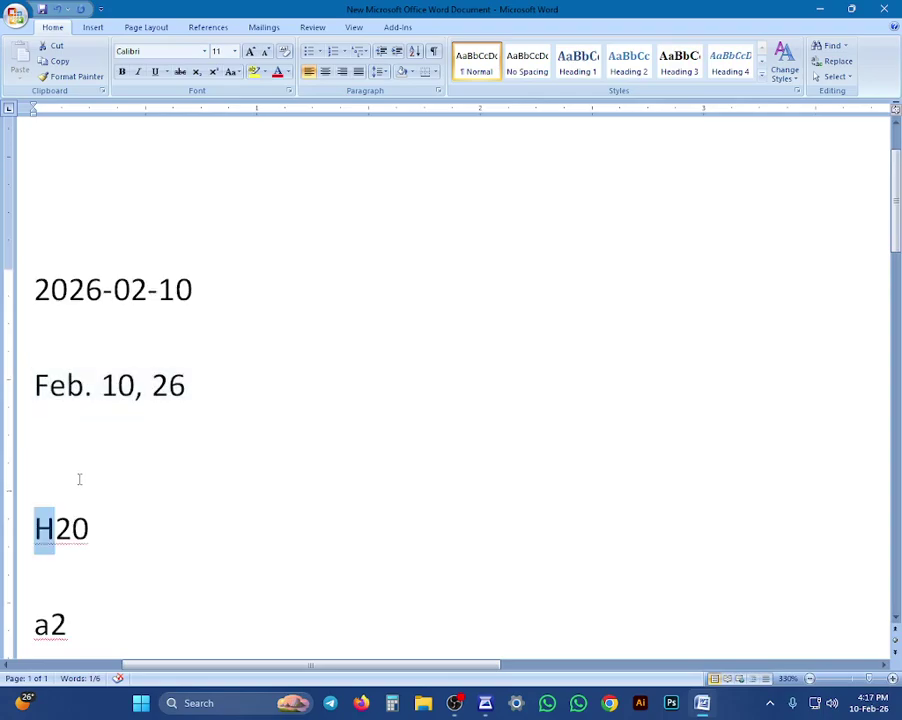
scroll(56, 368, down, 2)
click(66, 330)
click(63, 305)
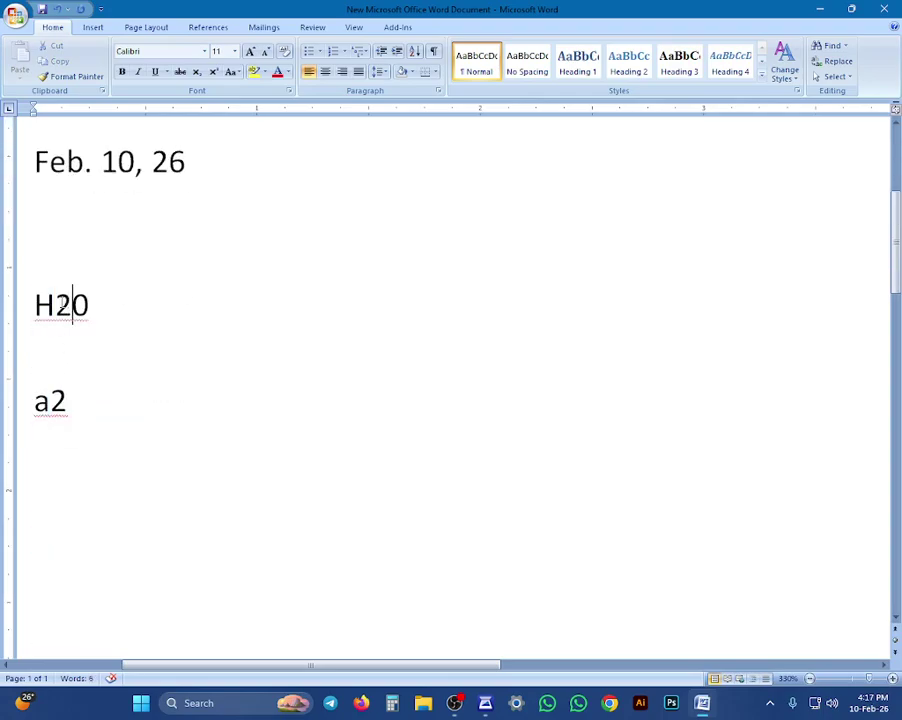
key(shift+Left)
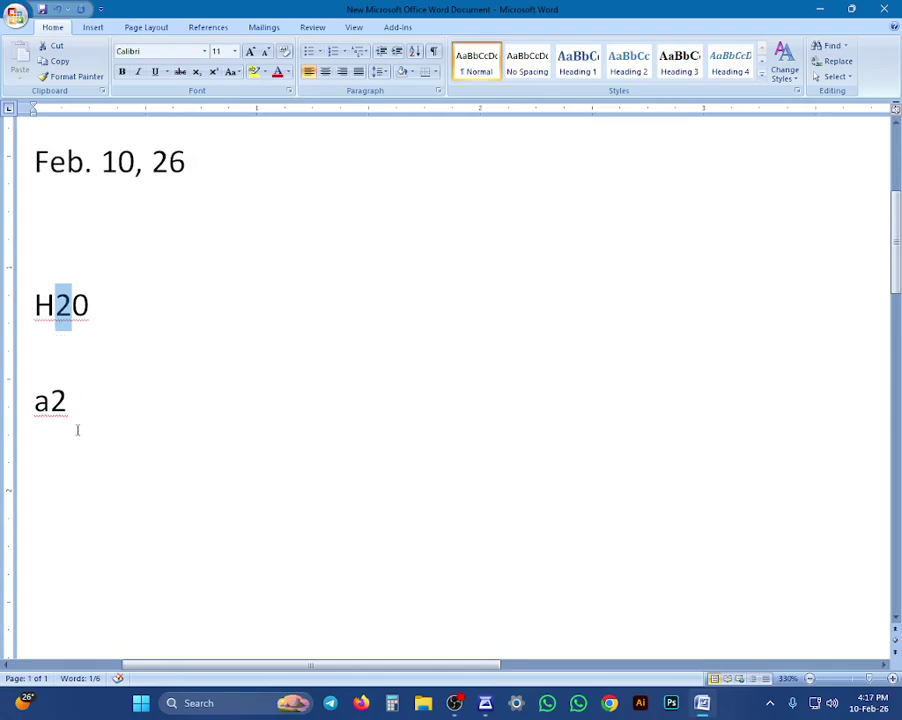
click(72, 403)
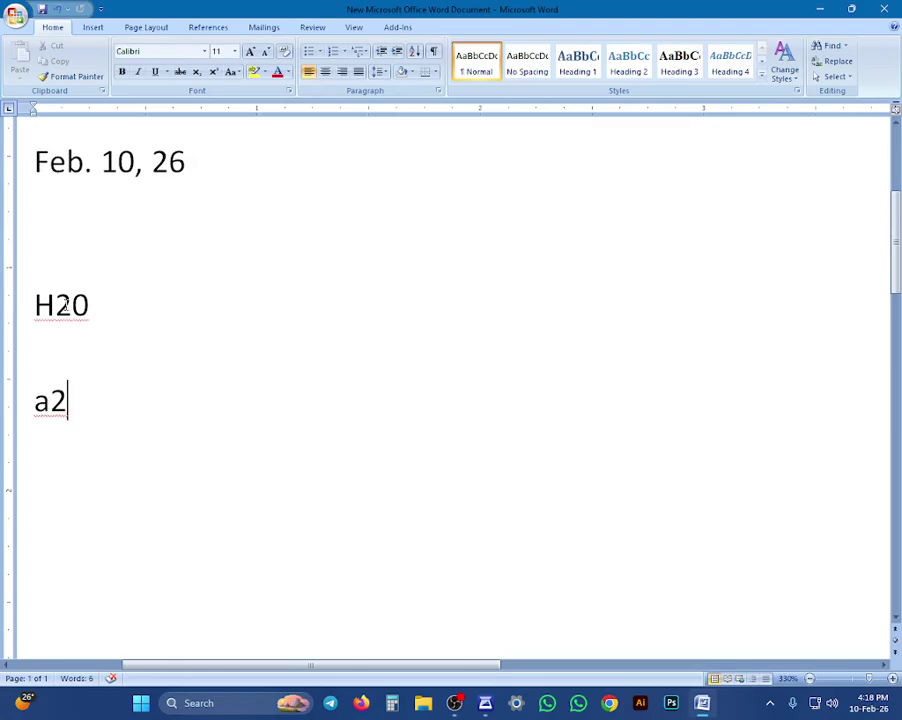
drag(72, 304, 55, 310)
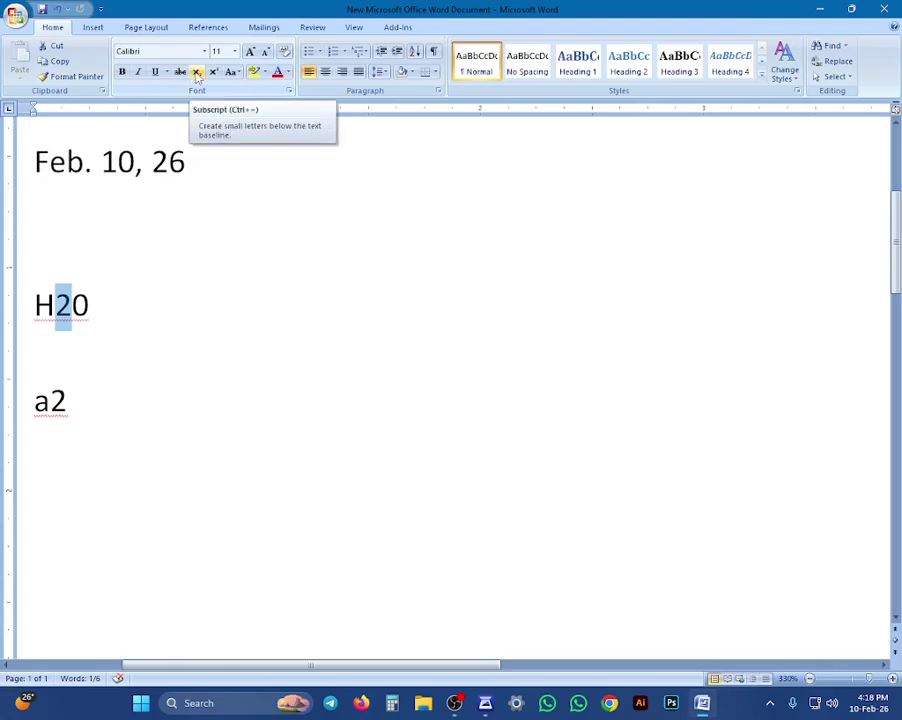
click(197, 76)
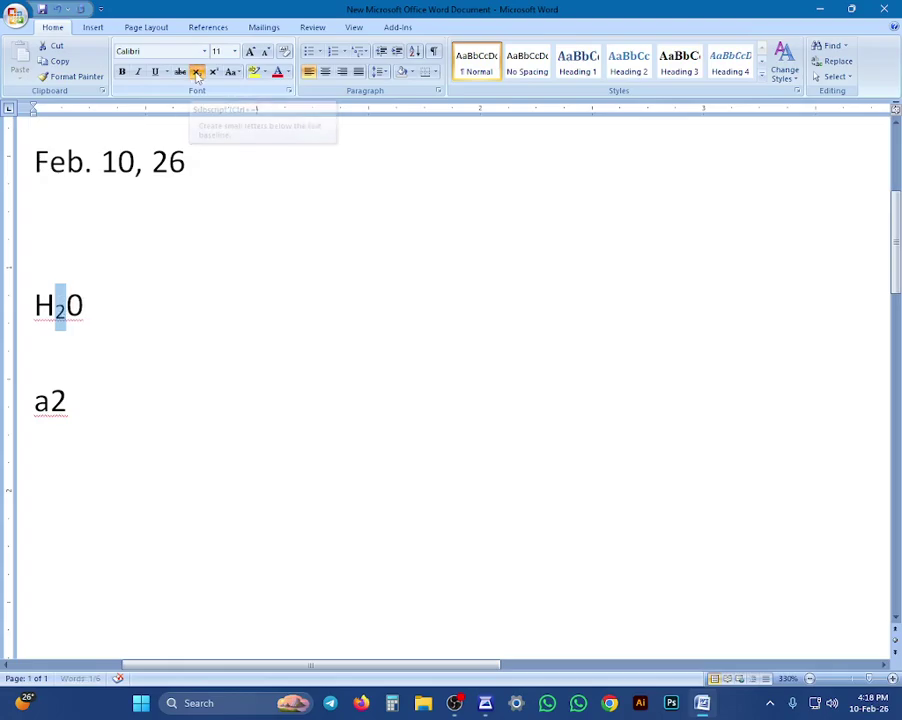
Format the digit 2 in "a2" as superscript
click(160, 350)
drag(56, 390, 74, 396)
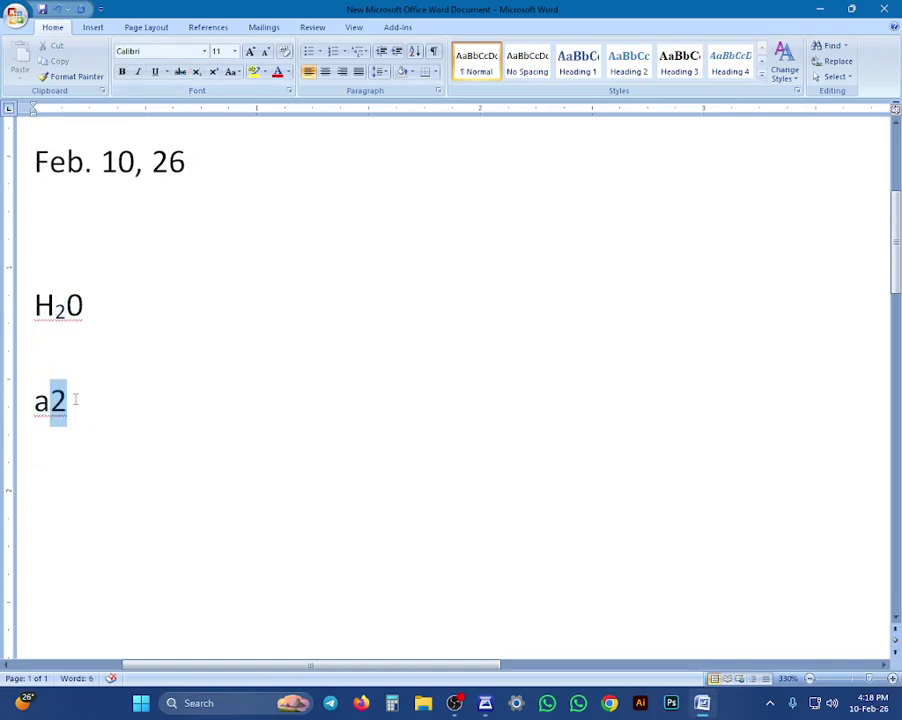
click(231, 72)
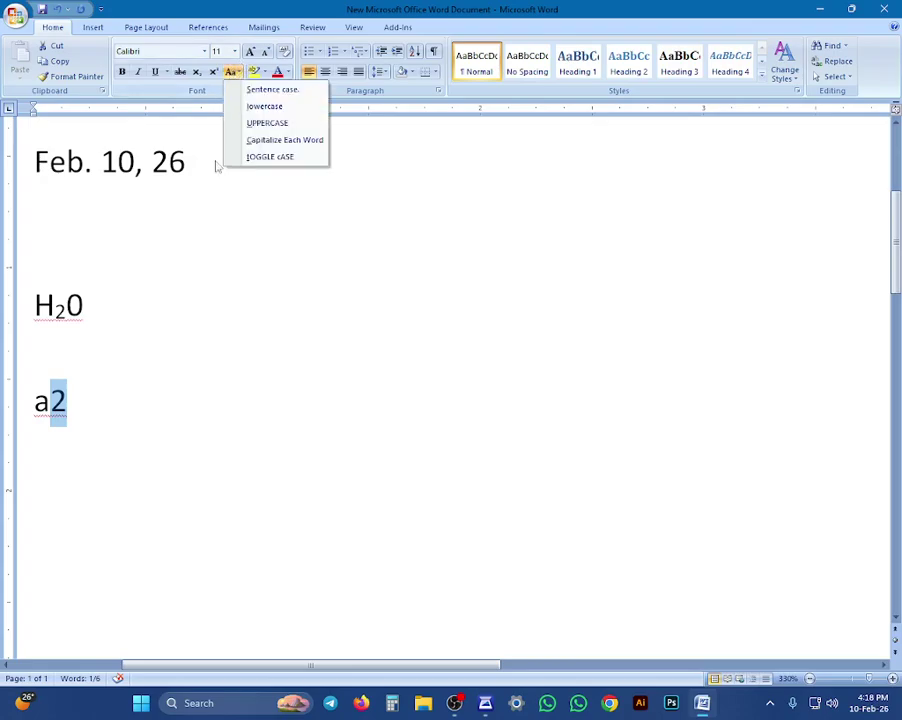
click(213, 72)
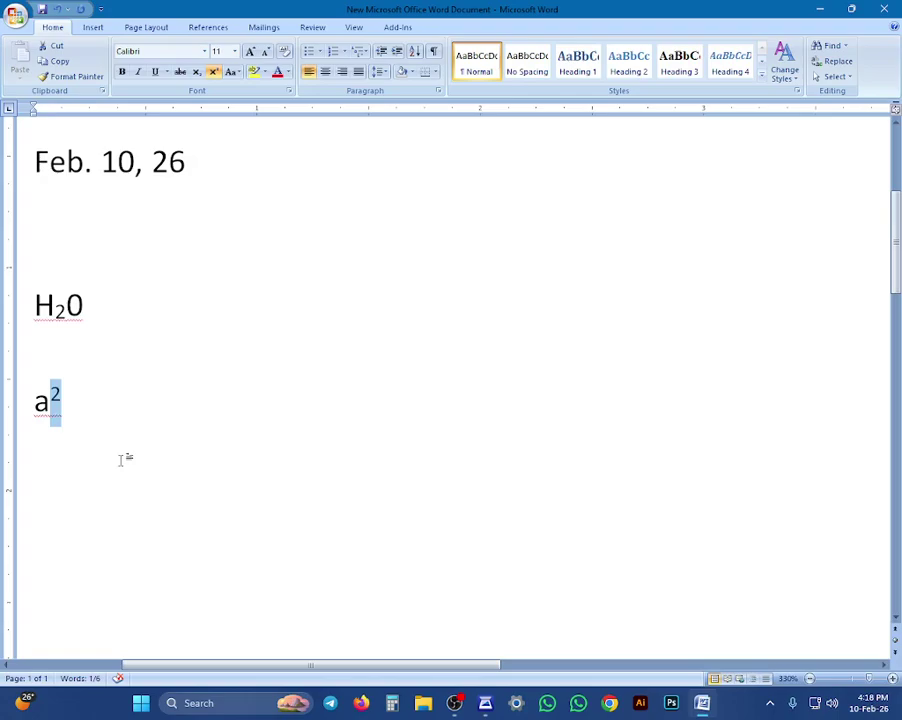
Add "900" on a new line below the H20 formula and make its last zero superscript as a degree mark
click(144, 316)
key(Return)
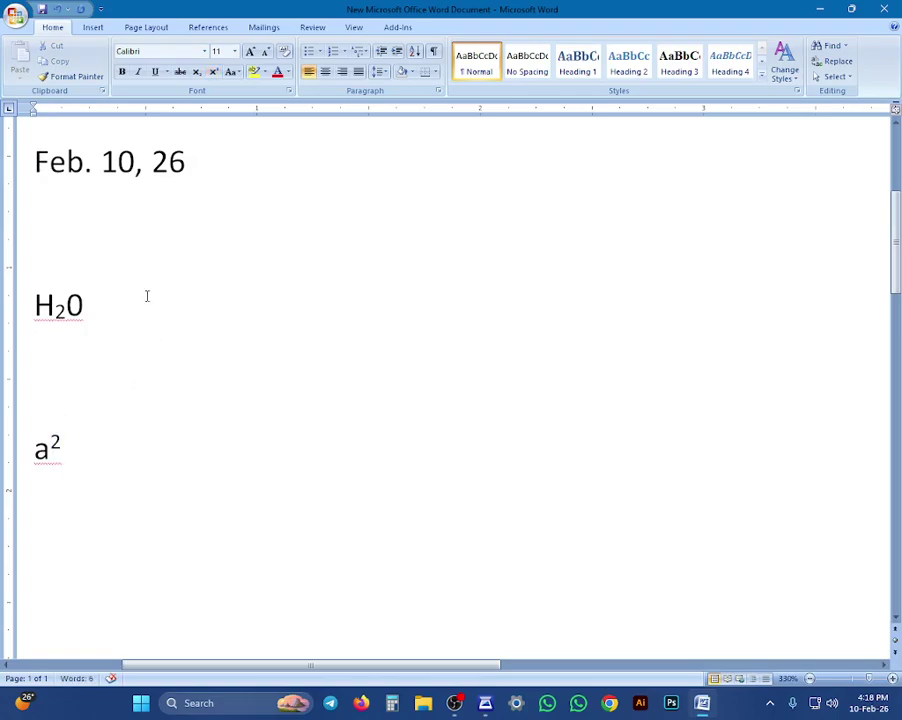
text(0)
key(BackSpace)
text(900)
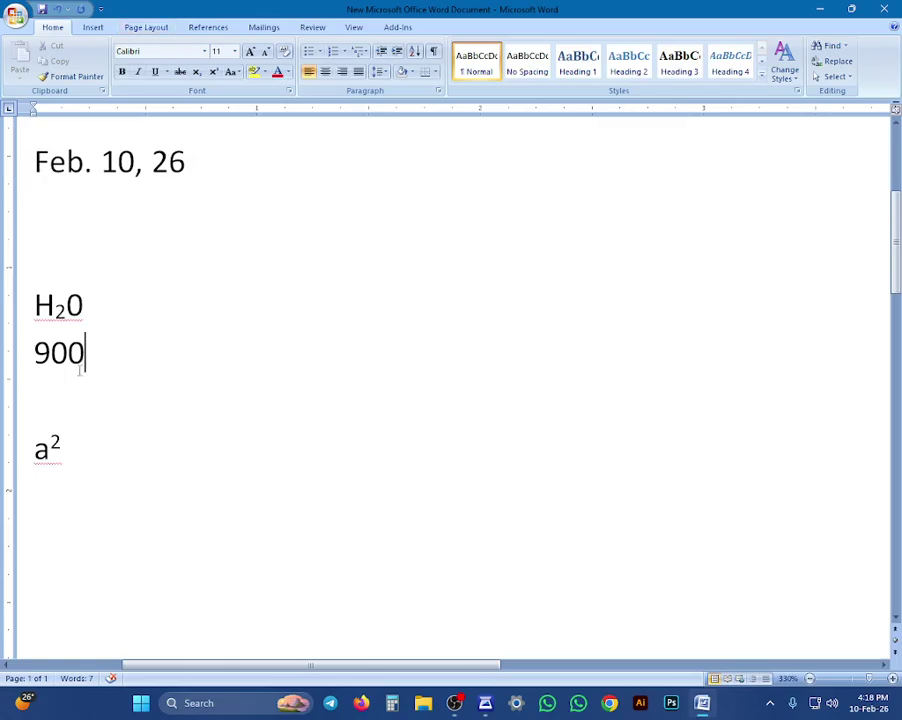
key(shift+Left)
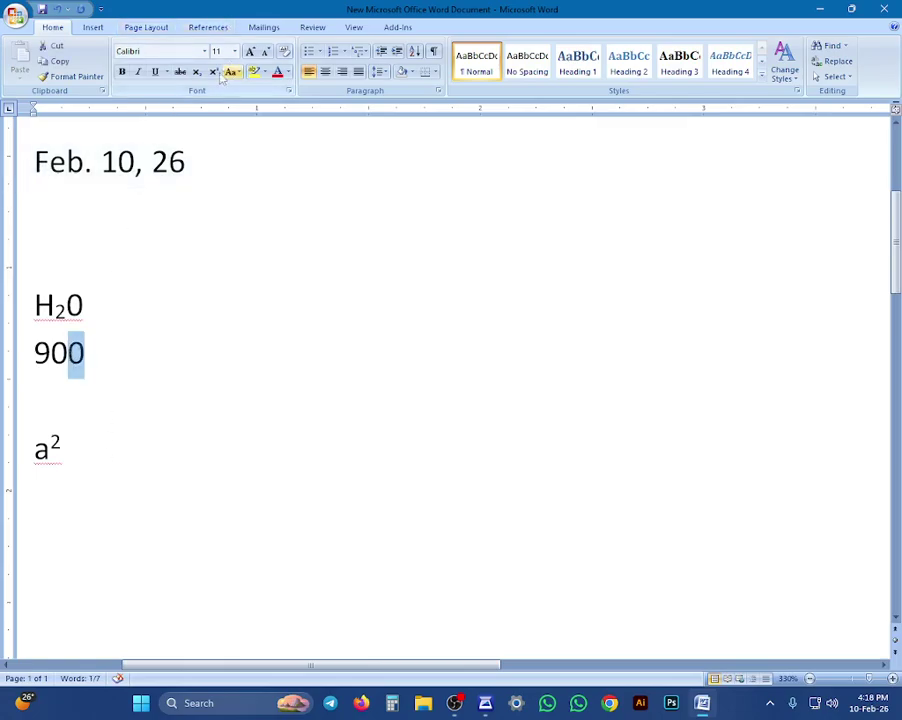
click(213, 72)
click(146, 390)
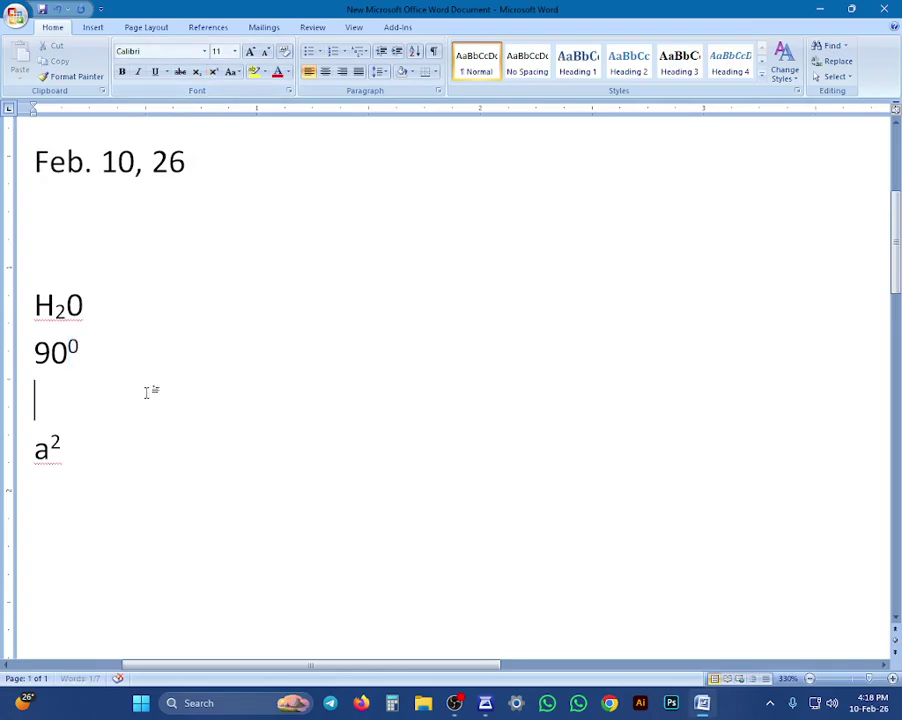
drag(18, 307, 143, 553)
click(217, 422)
Insert a new equation on the blank line above a² and give it an empty superscript structure
click(97, 29)
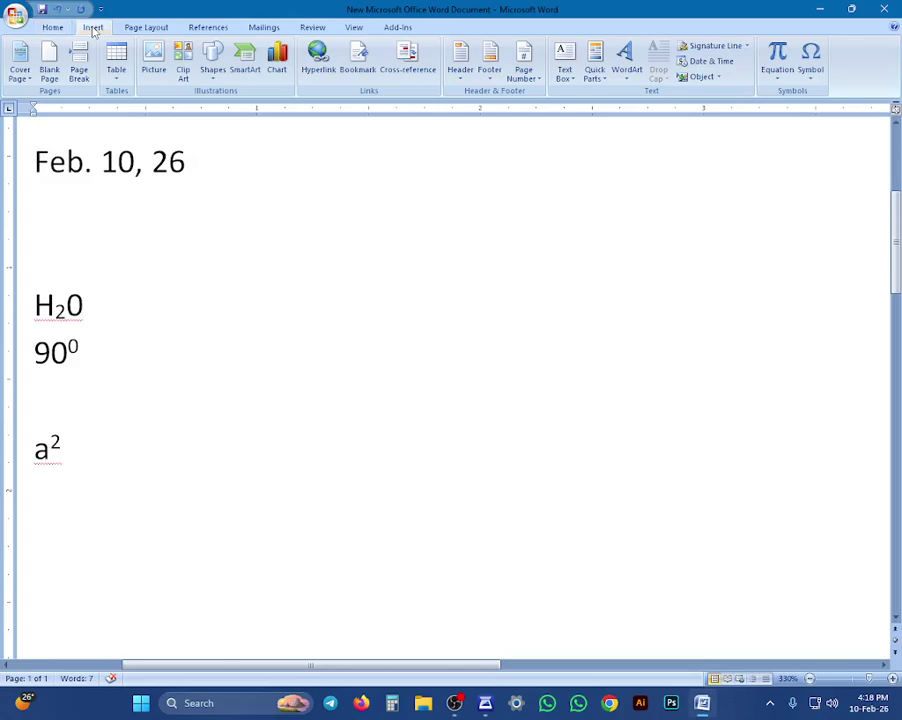
click(766, 84)
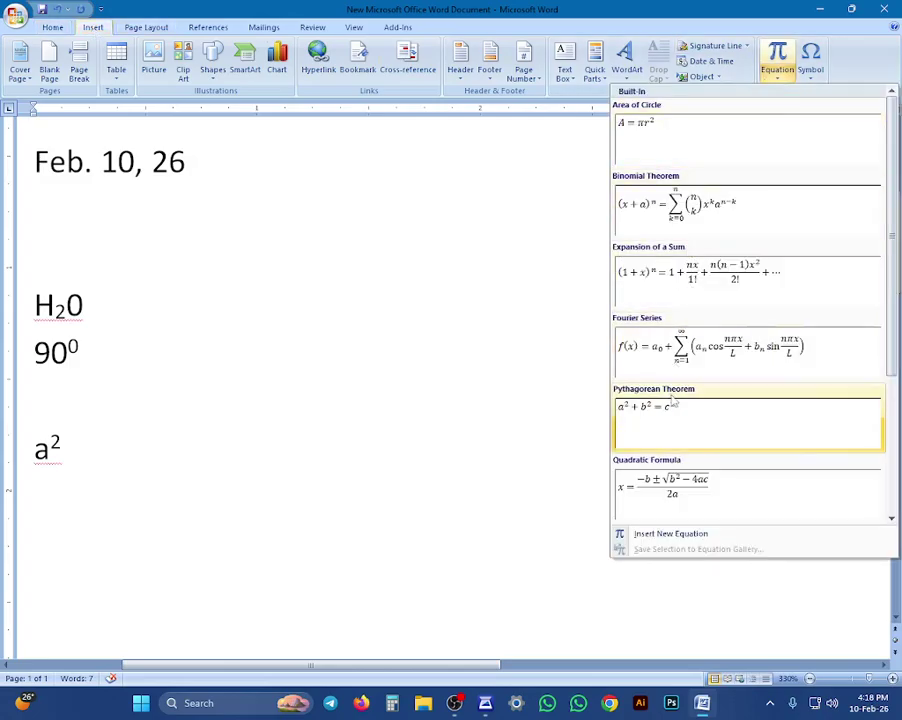
click(680, 537)
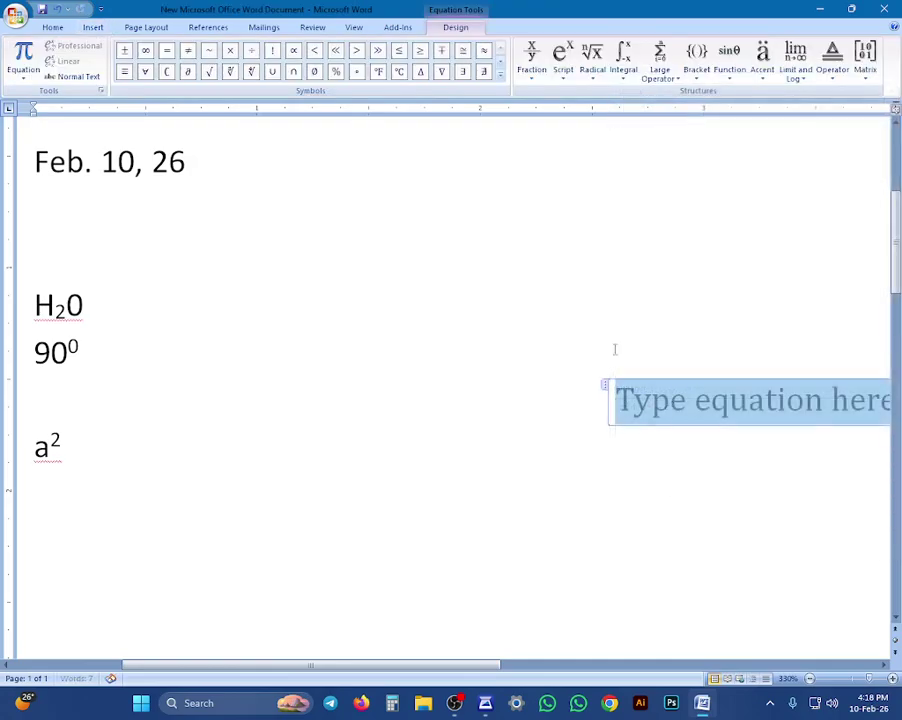
click(563, 66)
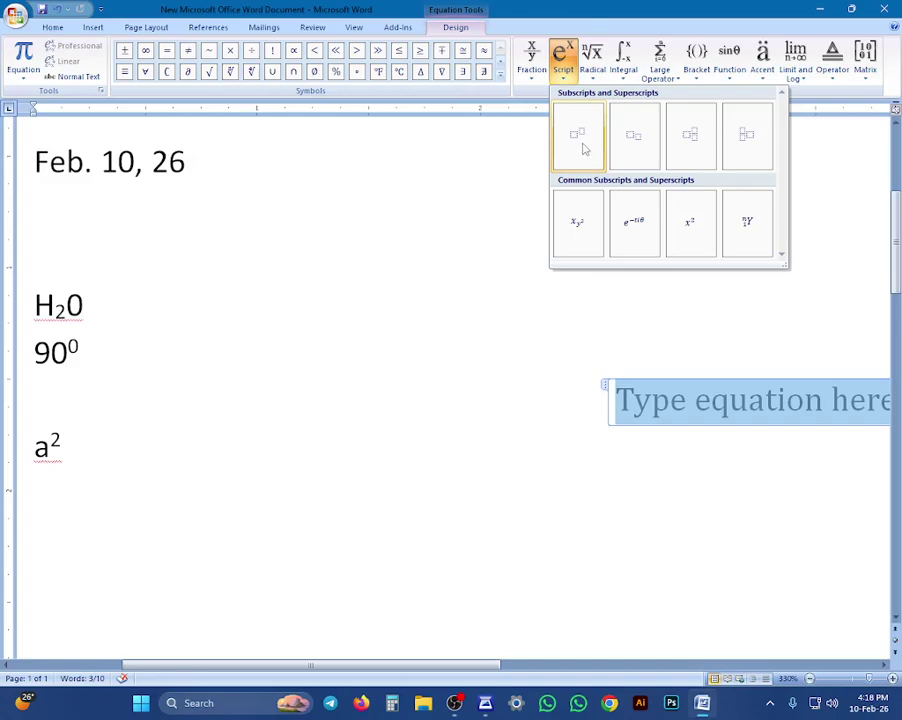
click(585, 148)
Fill the superscript equation with 90 as the base and "o" as the exponent
click(747, 403)
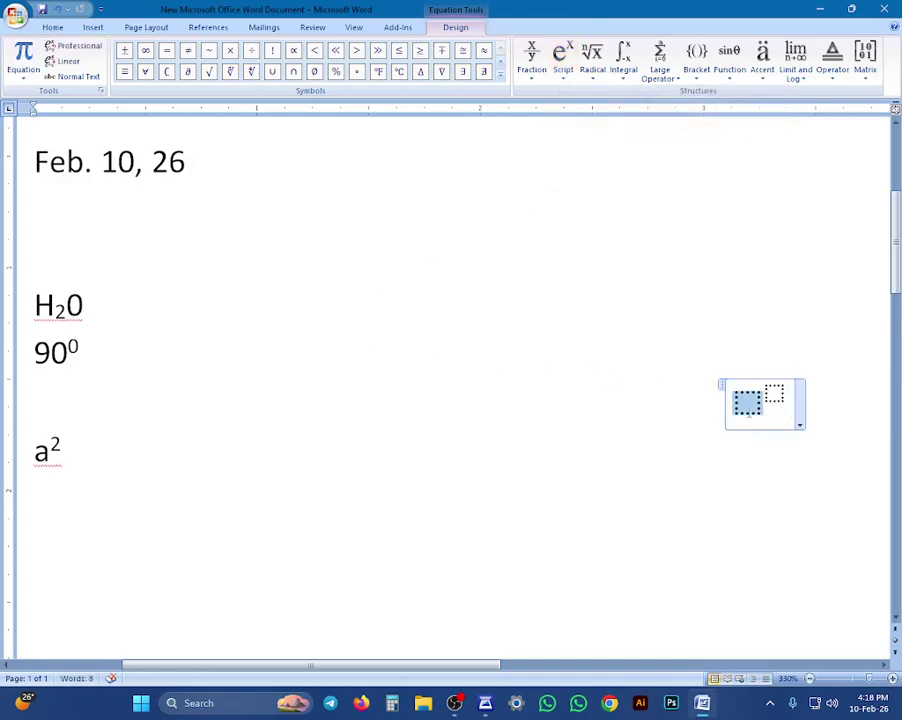
text(900)
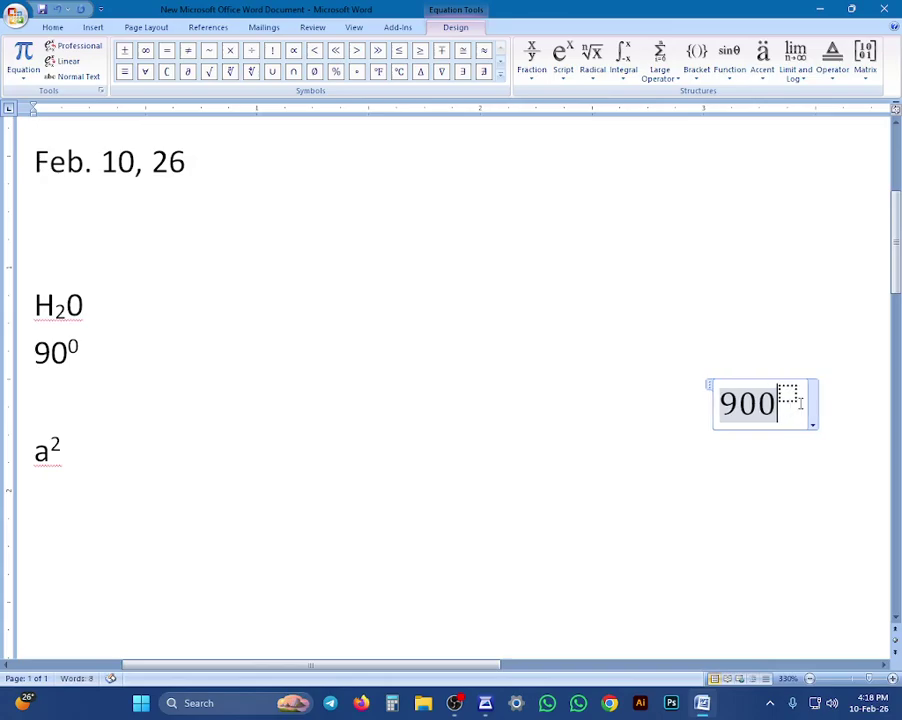
key(BackSpace)
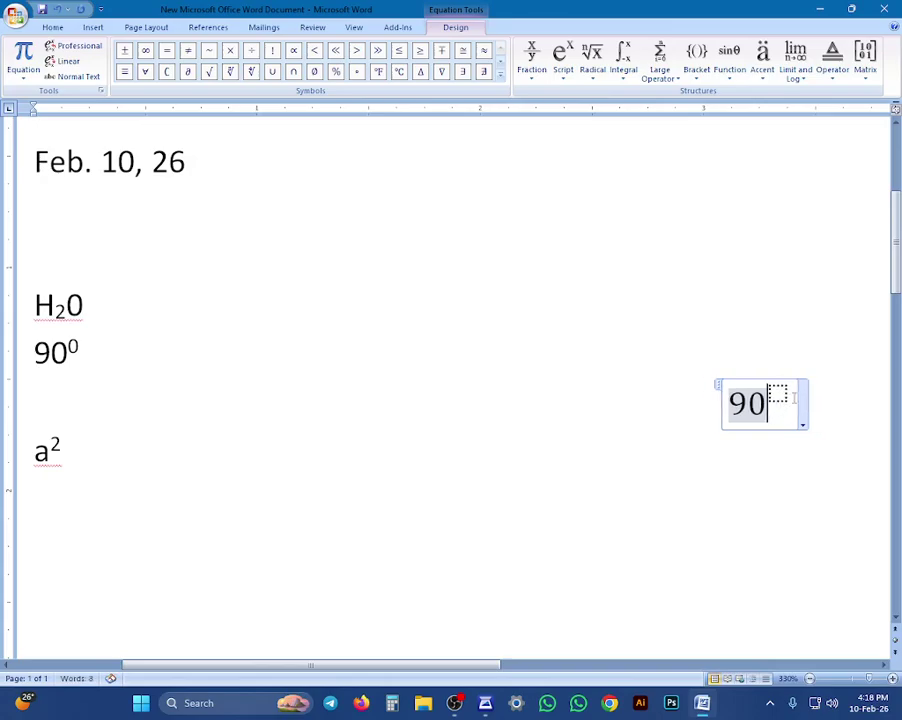
key(Right)
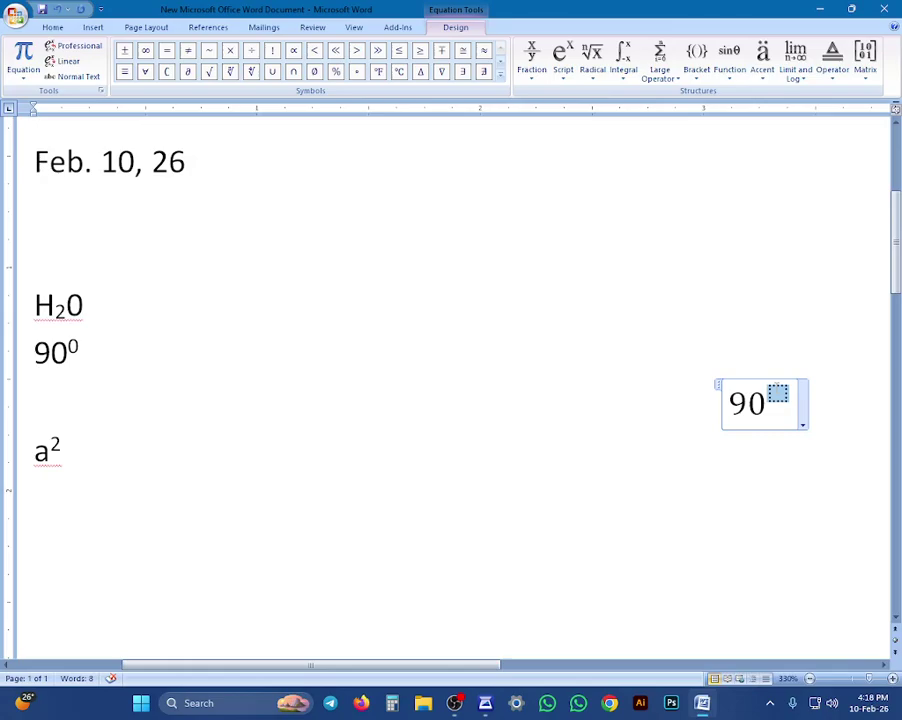
text(o)
key(Right)
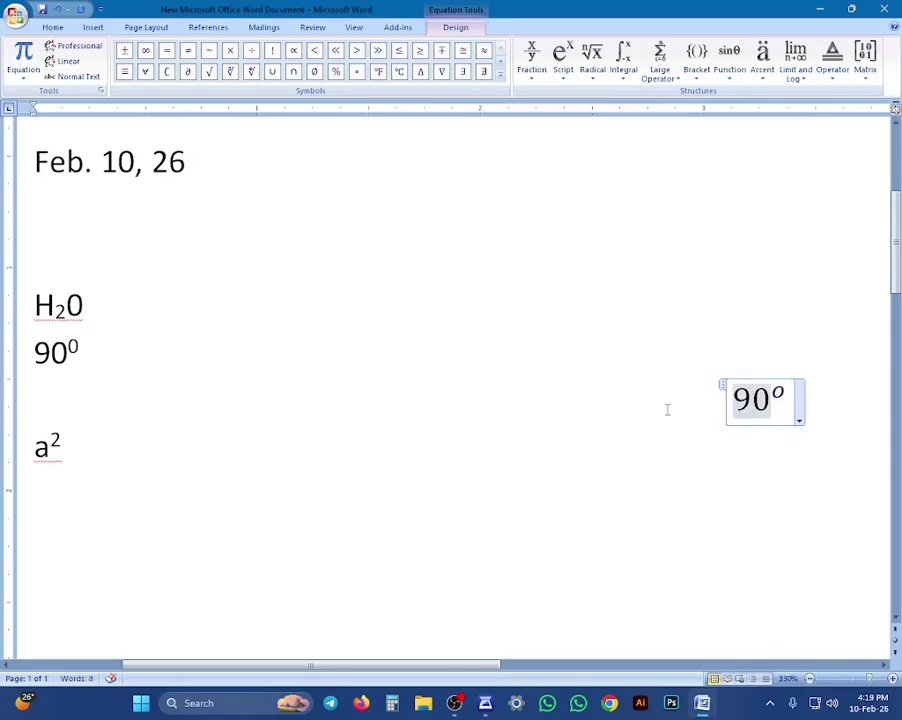
click(835, 392)
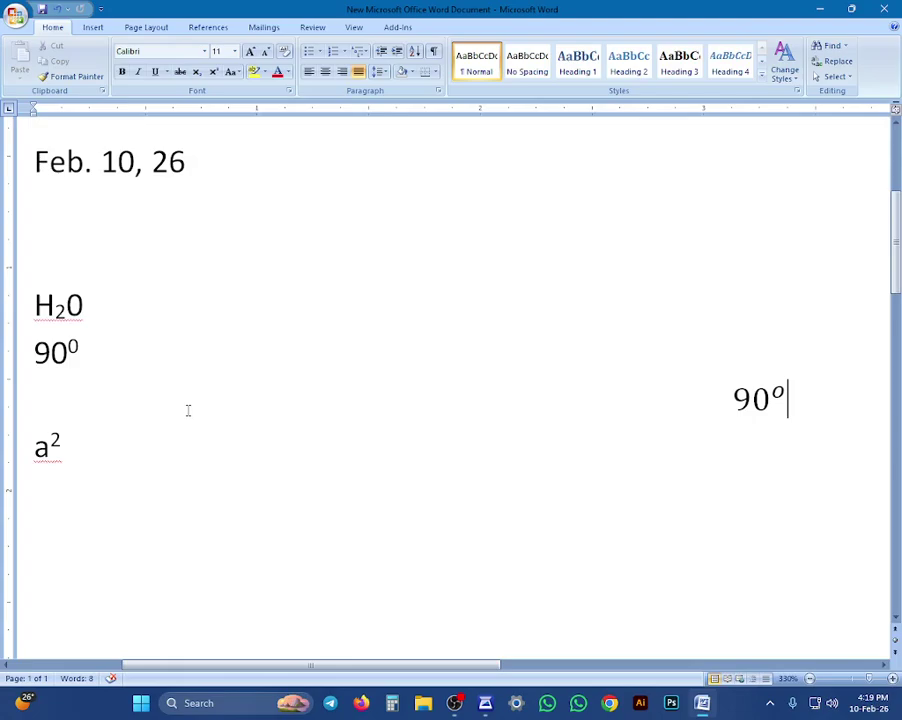
Add two new lines below the H20 formula, enter "900" on the second and make its last zero superscript
click(125, 365)
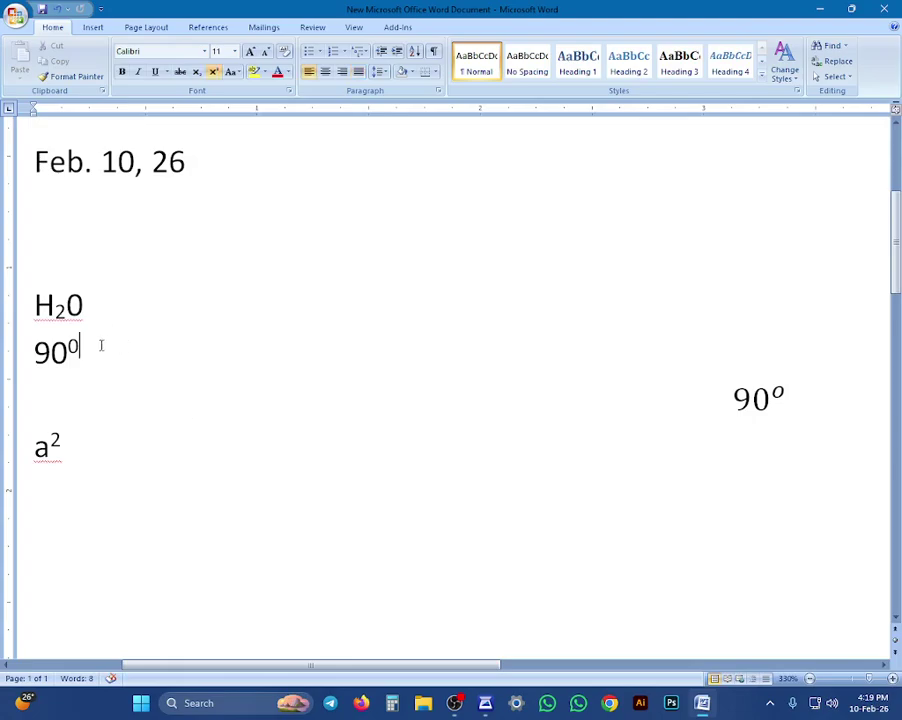
click(181, 298)
key(Return)
key(Return)
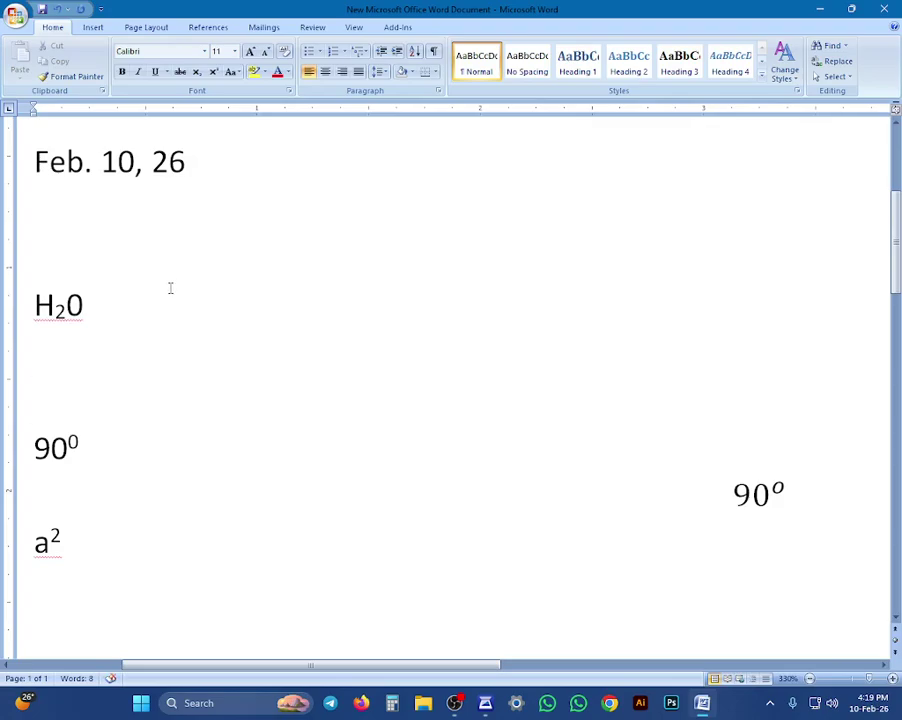
text(900)
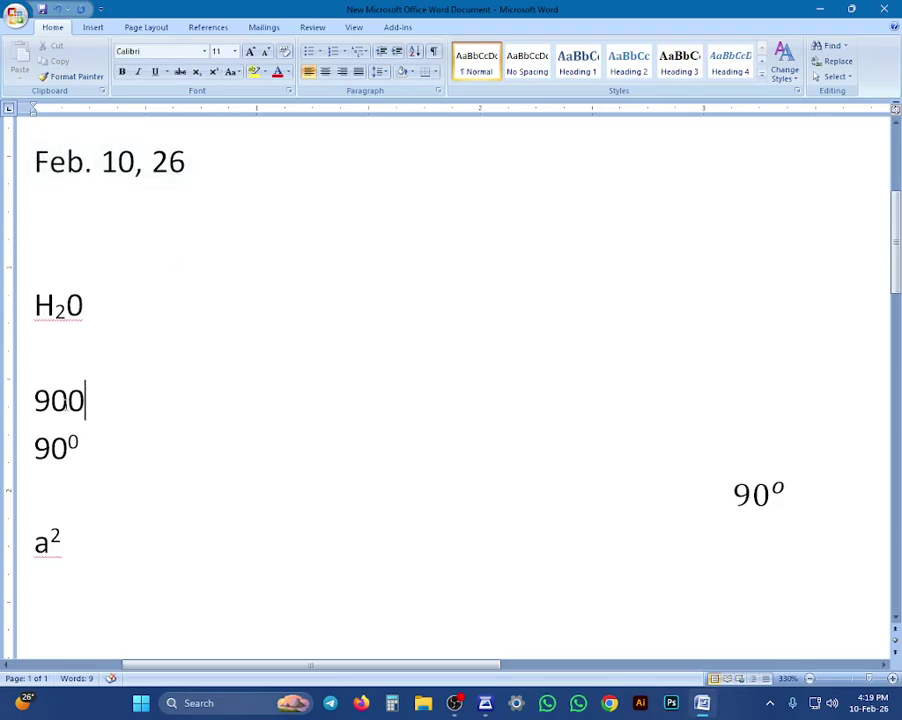
key(Left)
key(shift+Right)
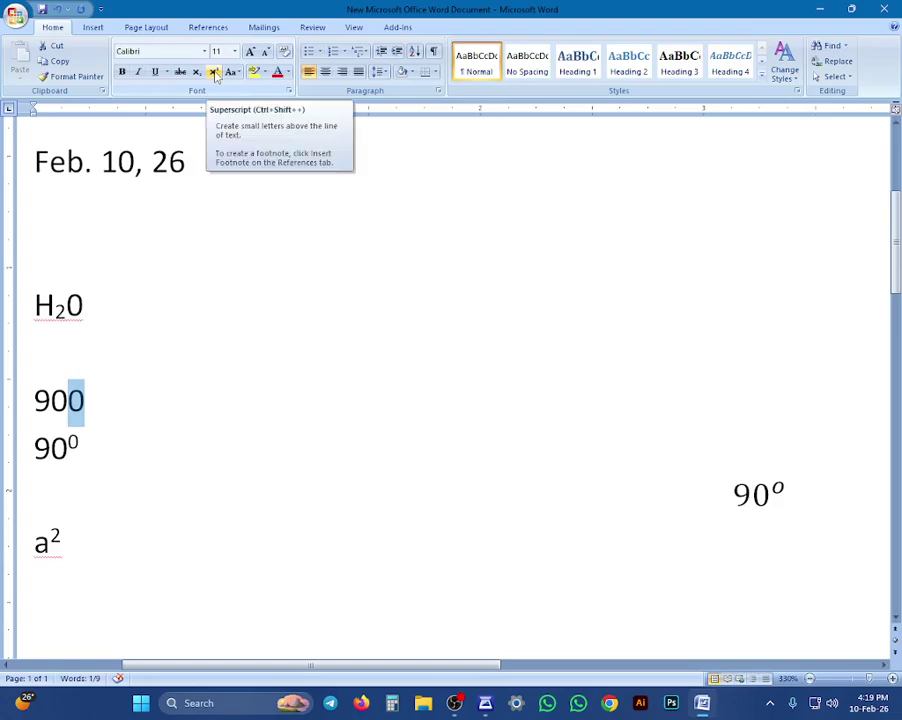
click(214, 72)
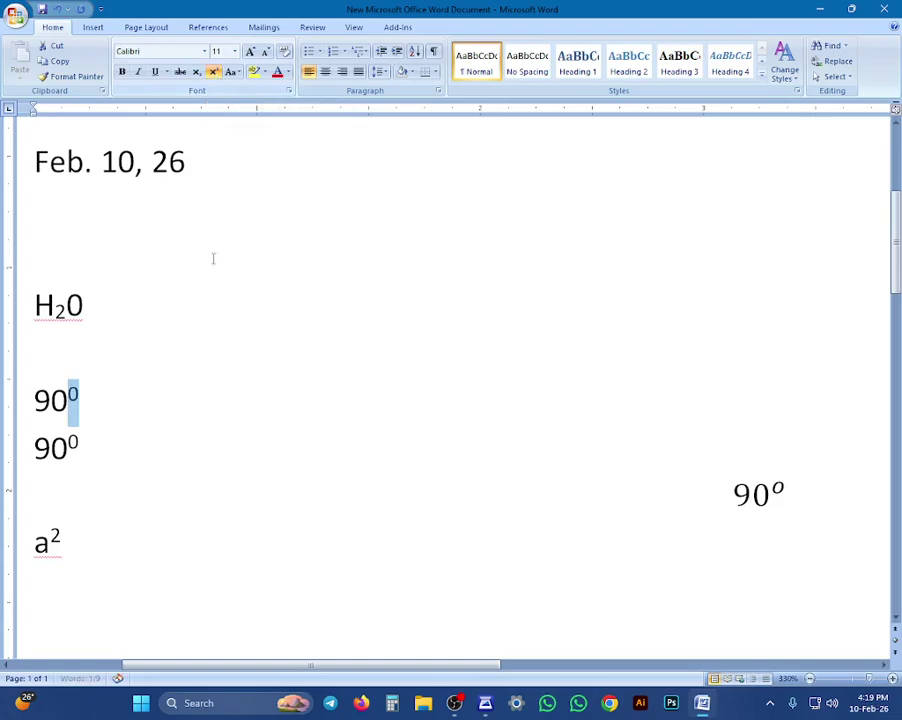
Change the font of the upper 90-degree text line to the Bangla font SutonnyMJ
click(120, 392)
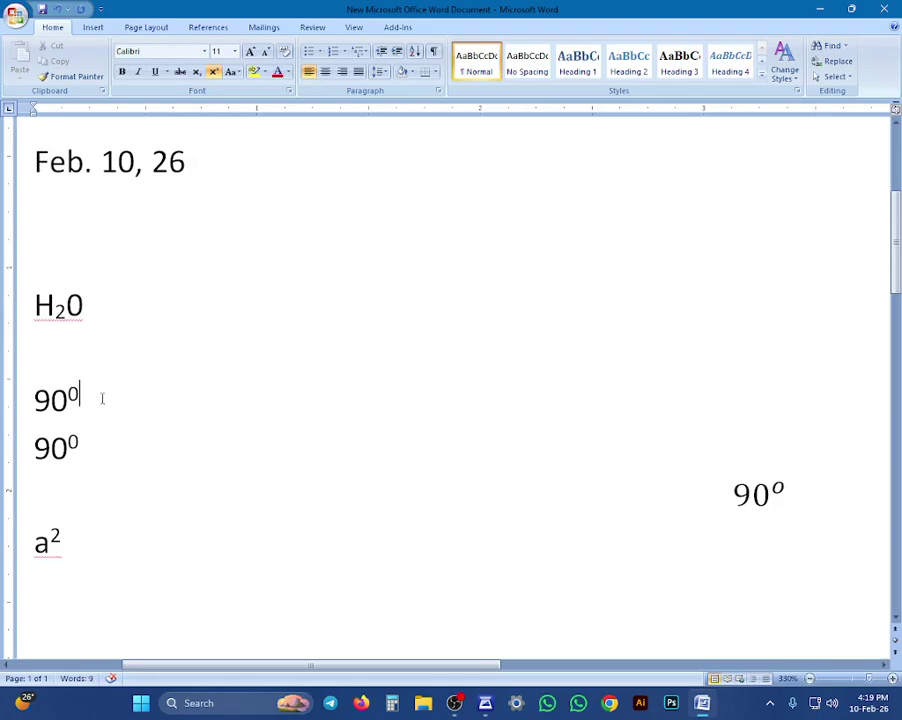
key(shift+Left)
key(shift+Left)
key(shift+Left)
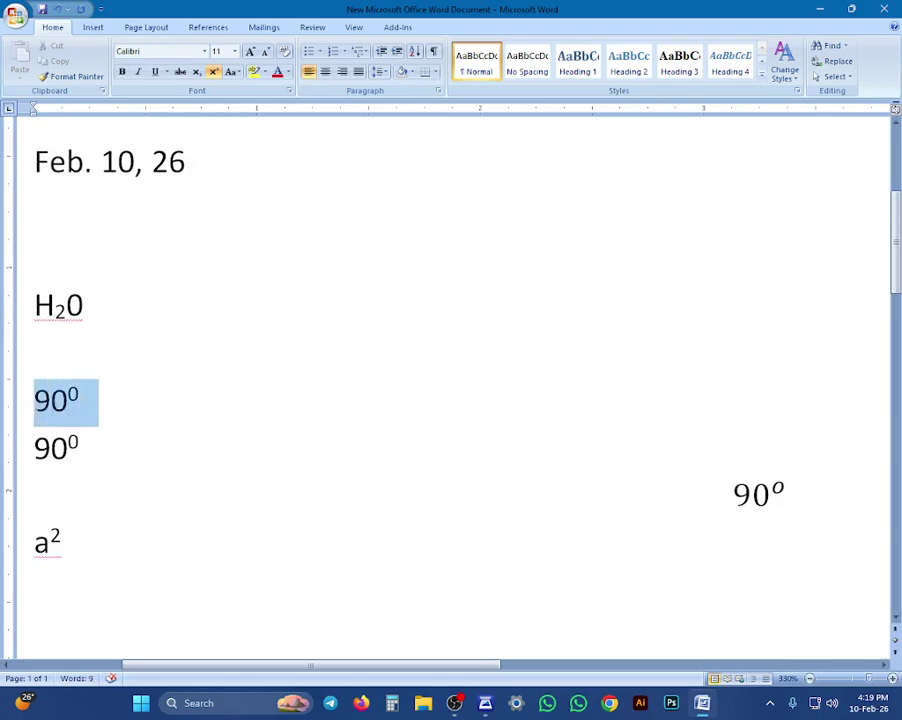
click(200, 50)
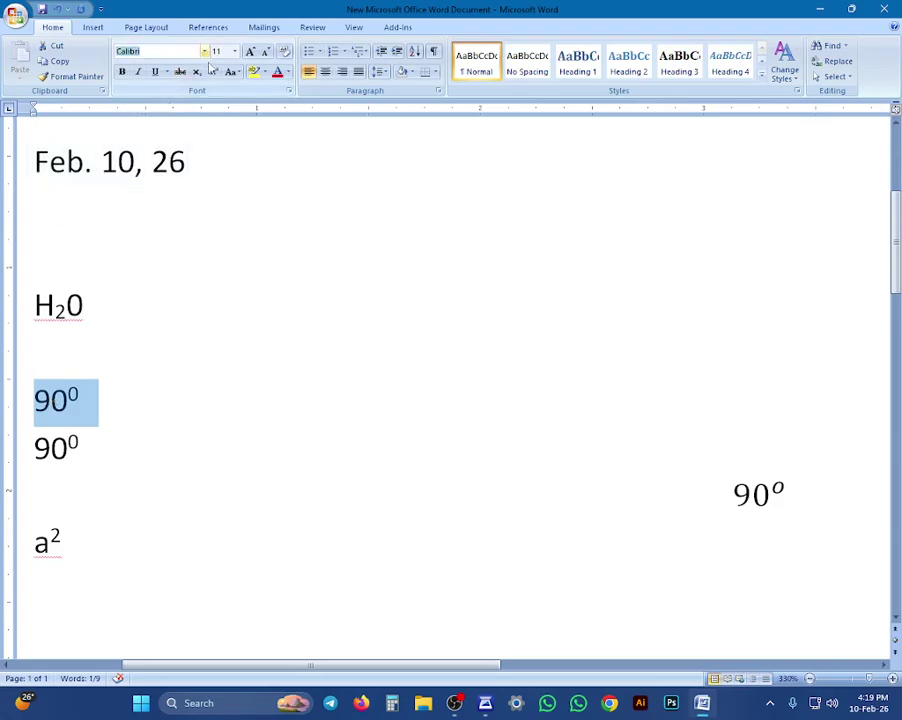
click(204, 52)
scroll(212, 141, up, 10)
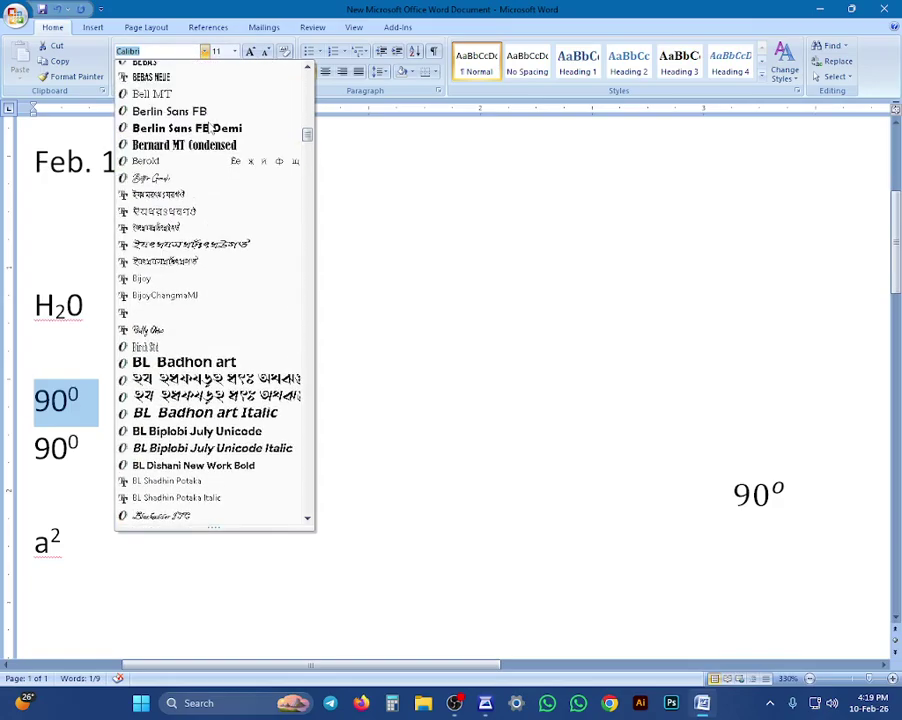
scroll(212, 141, up, 15)
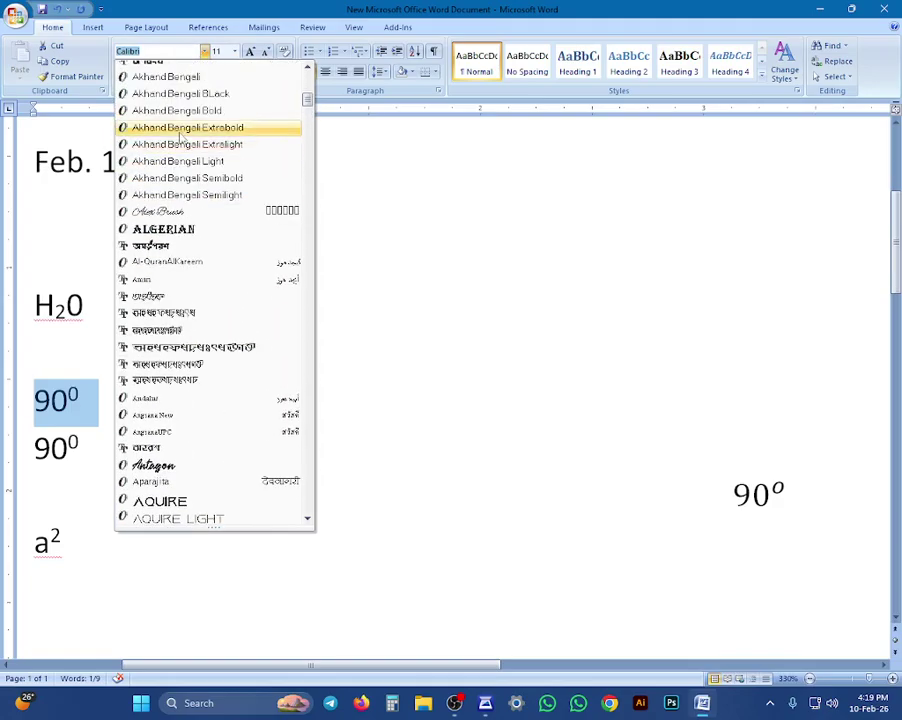
scroll(181, 131, up, 5)
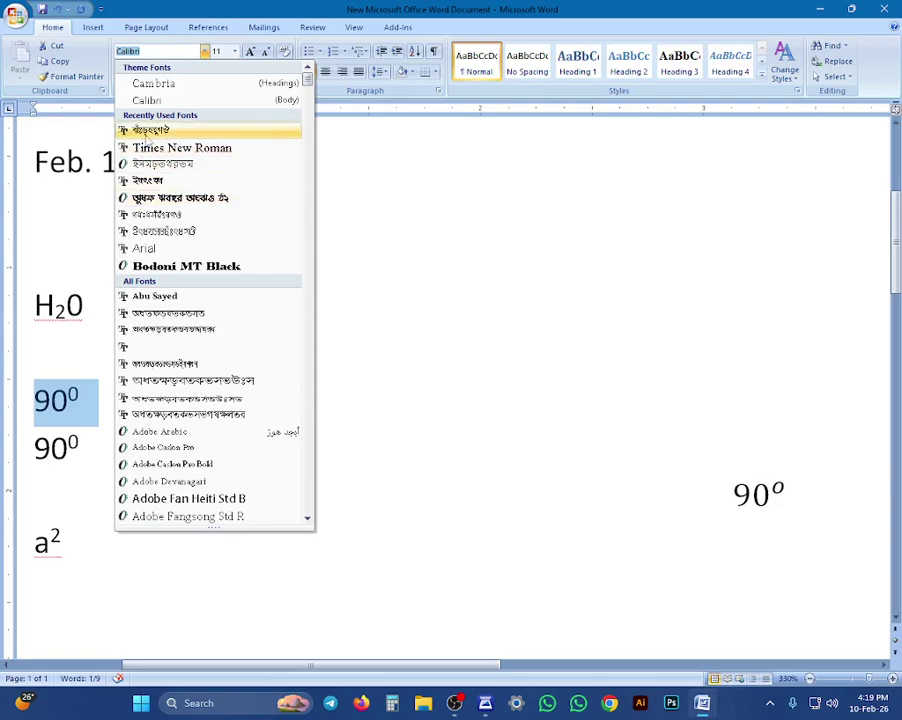
click(181, 133)
click(105, 412)
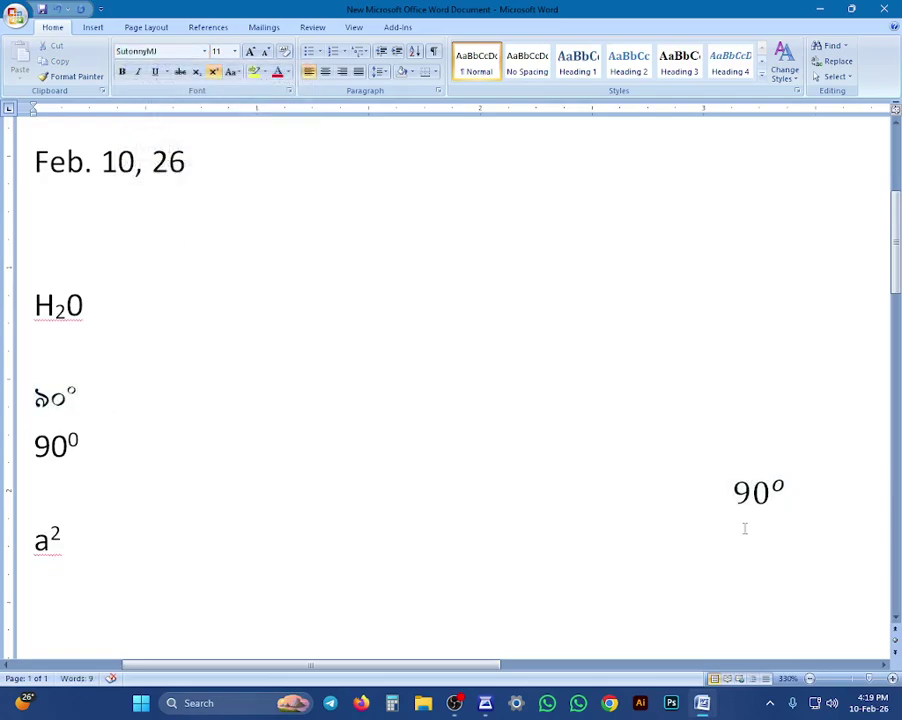
Try to change the font of the 90-degree equation to SutonnyMJ
drag(689, 500, 807, 497)
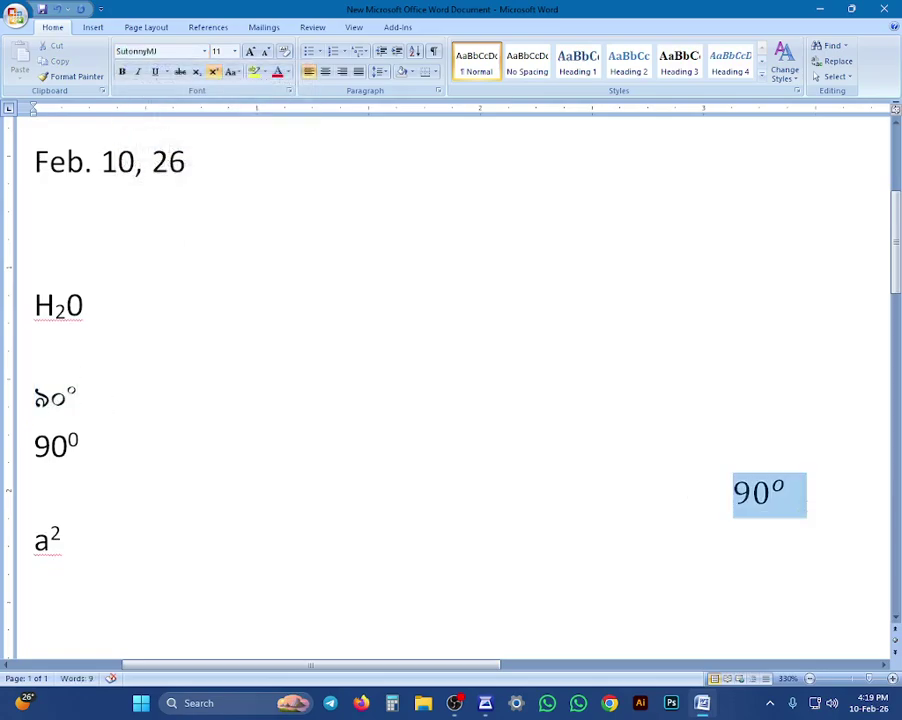
click(205, 51)
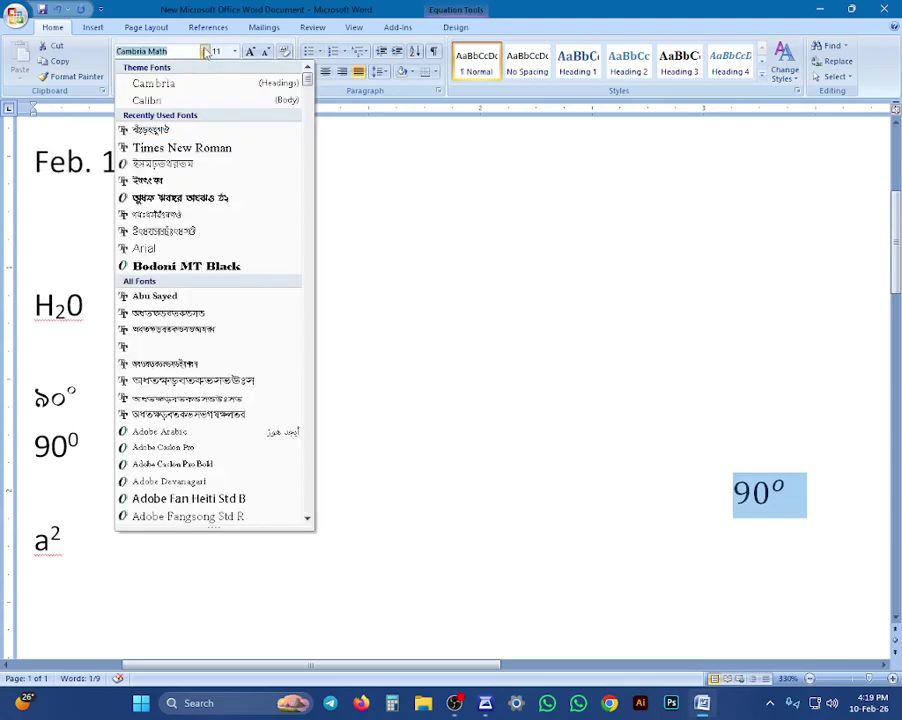
click(160, 130)
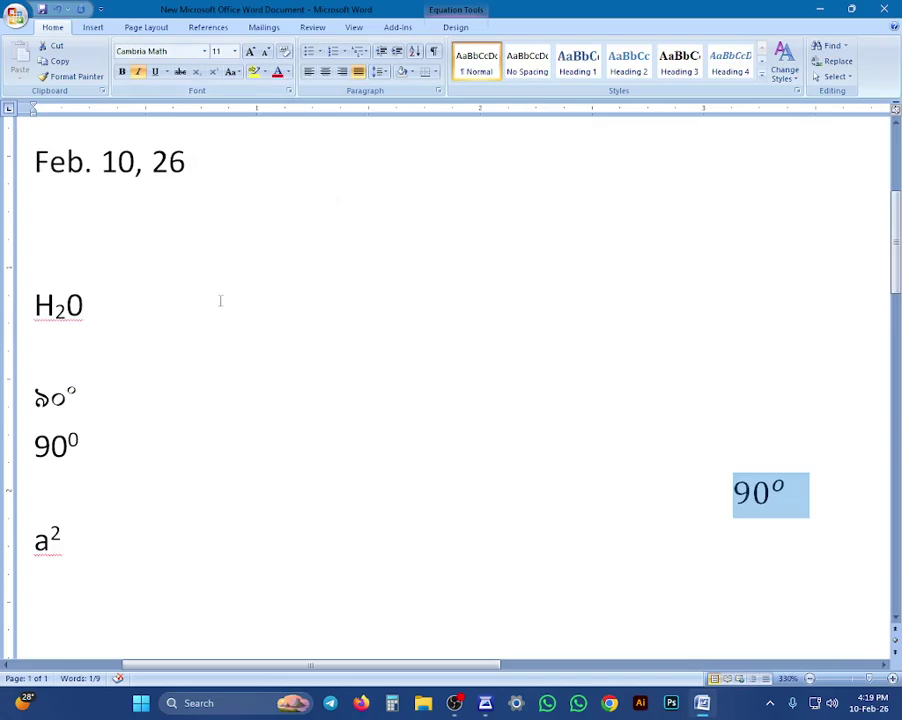
click(142, 402)
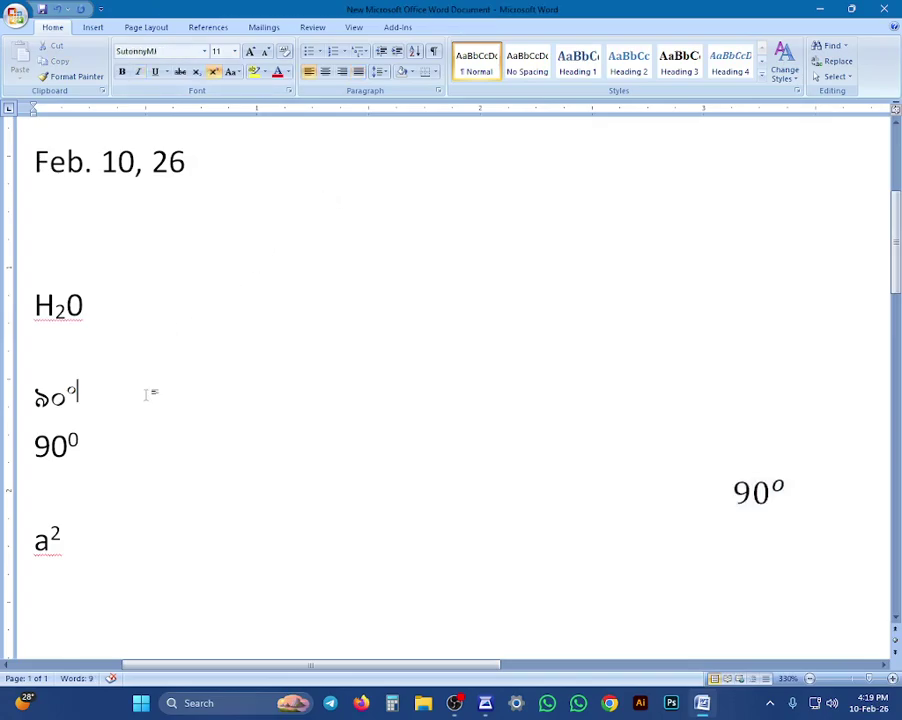
Insert a new equation on a new line below the H20 formula and give it an empty stacked fraction
click(138, 310)
key(Return)
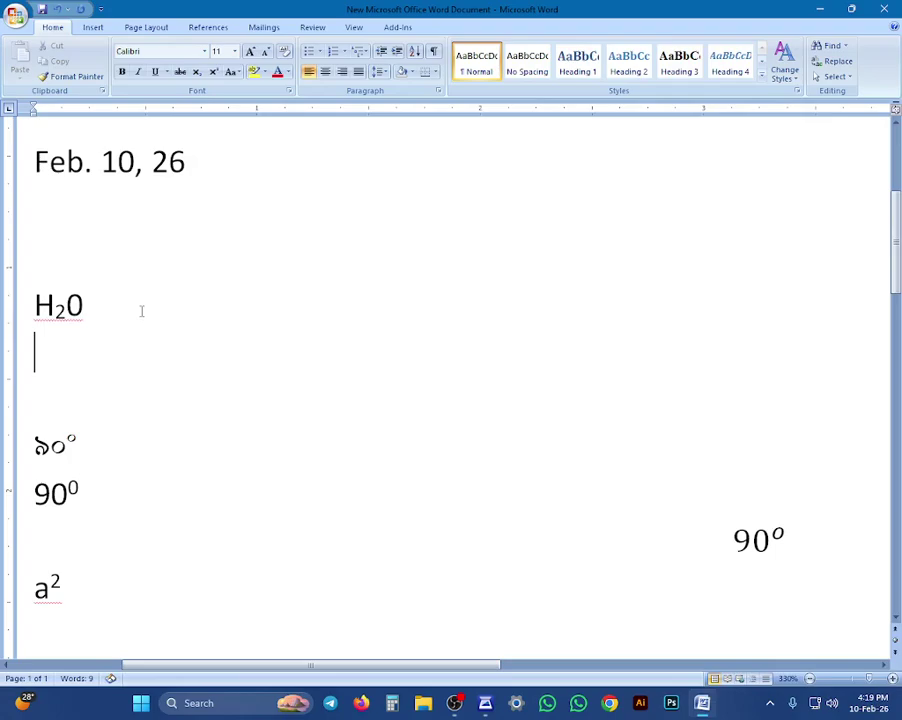
click(93, 28)
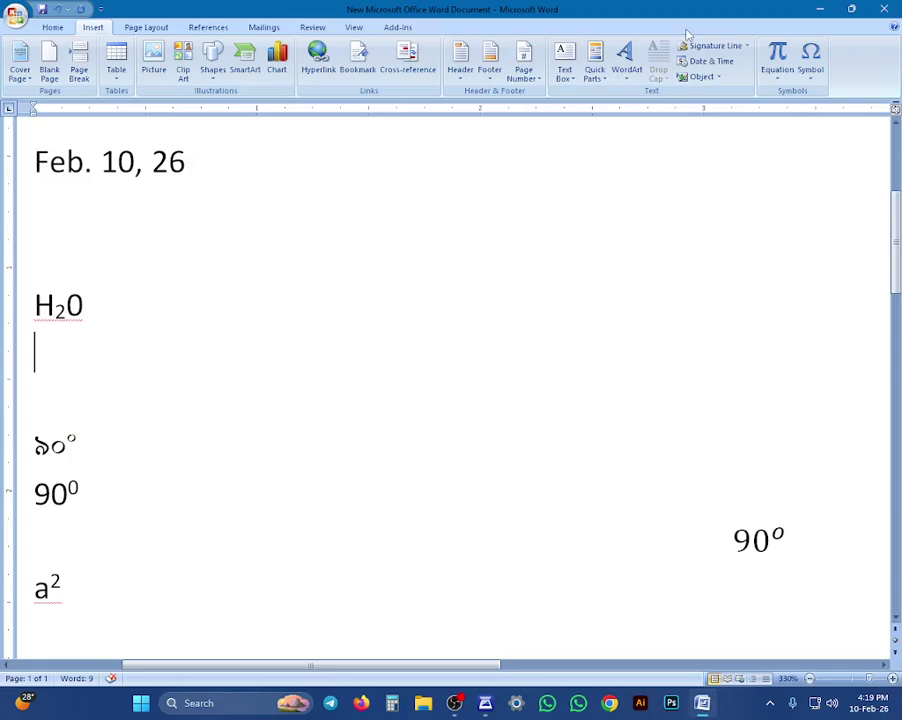
click(770, 80)
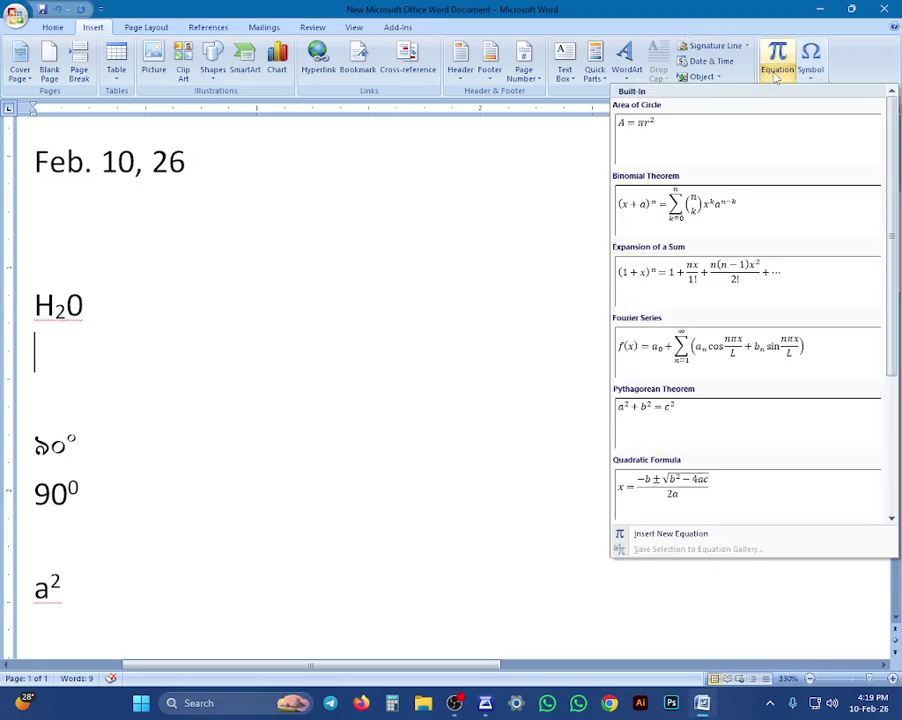
click(670, 533)
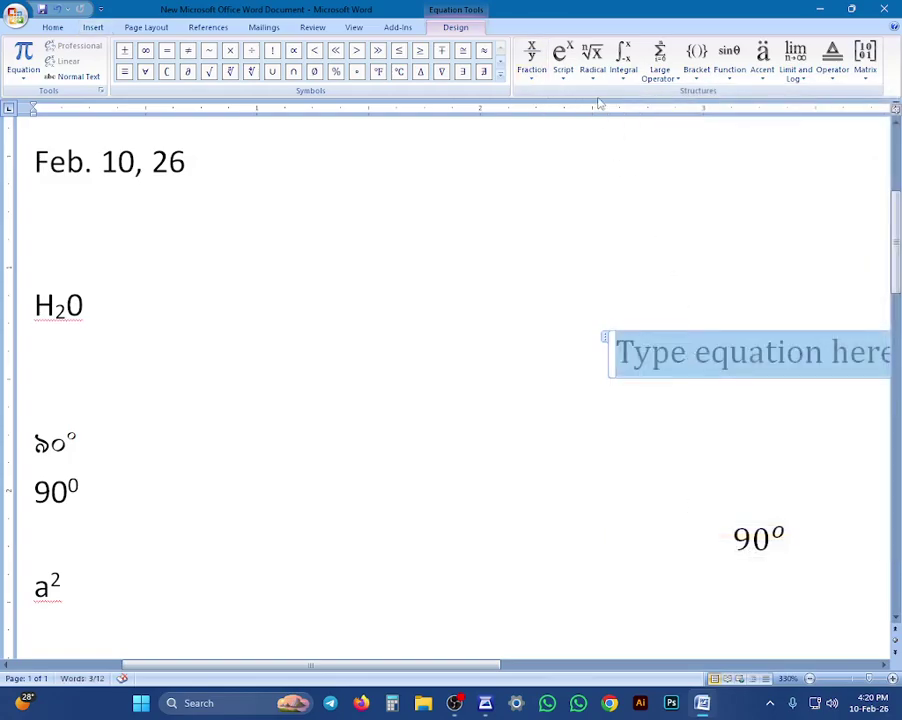
click(524, 76)
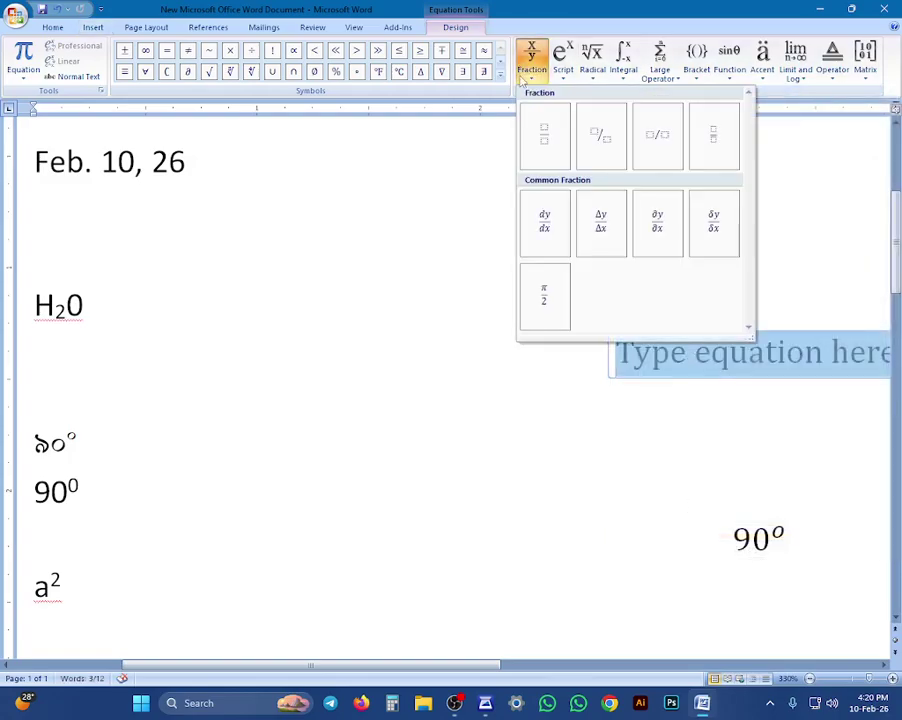
click(542, 136)
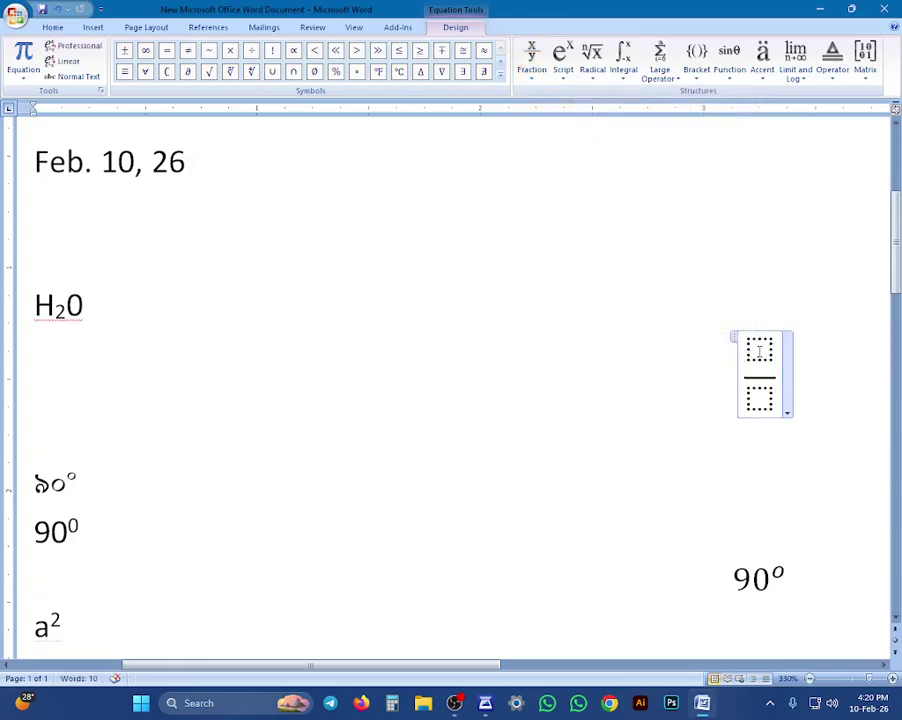
Fill the stacked fraction with 1 as numerator and 2 as denominator
click(759, 350)
text(1)
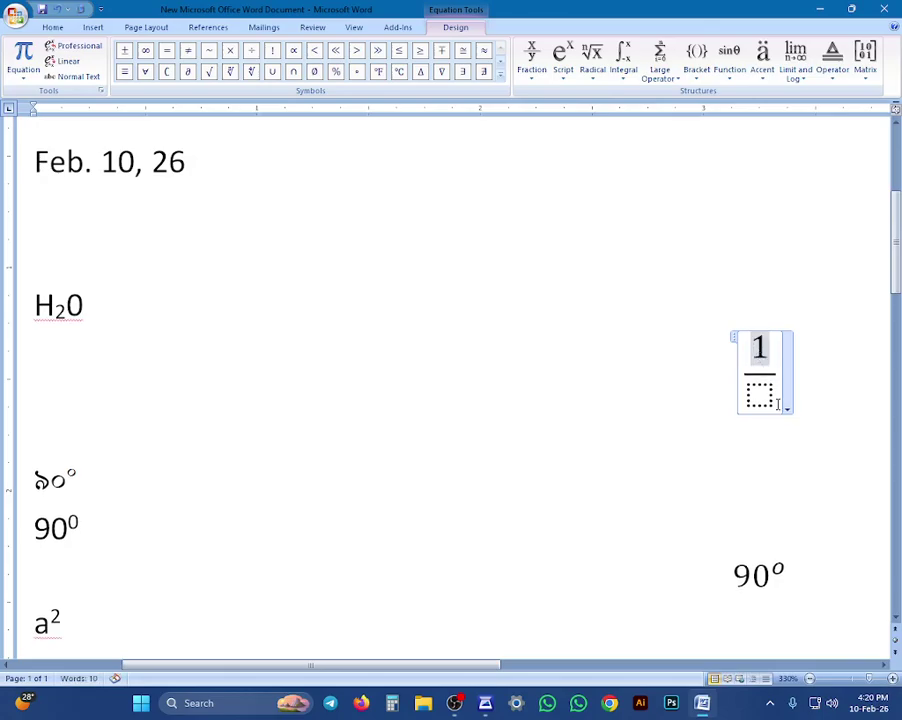
click(757, 396)
text(2)
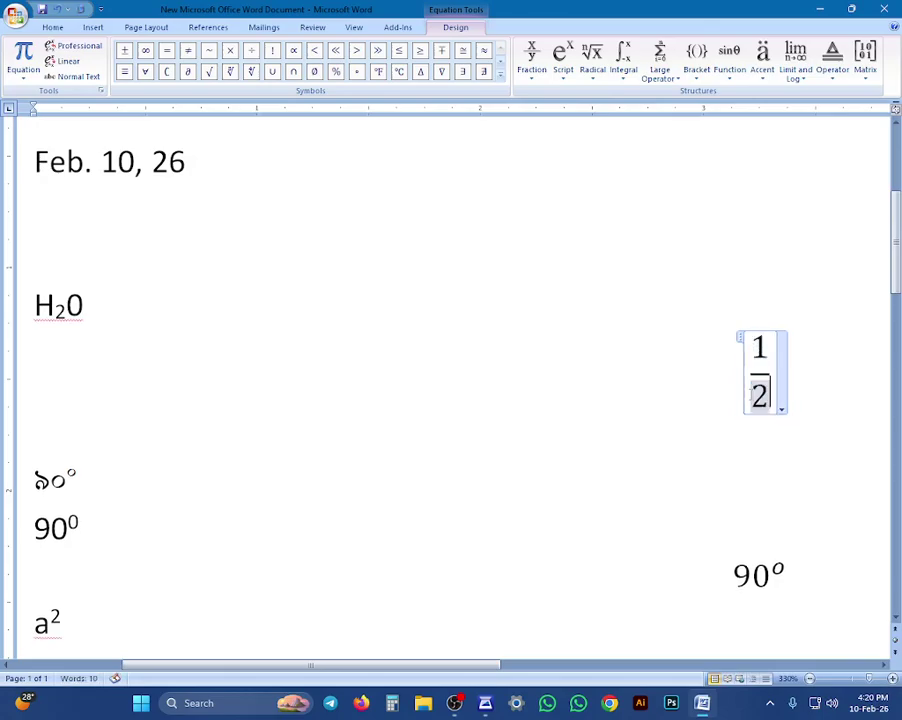
click(594, 301)
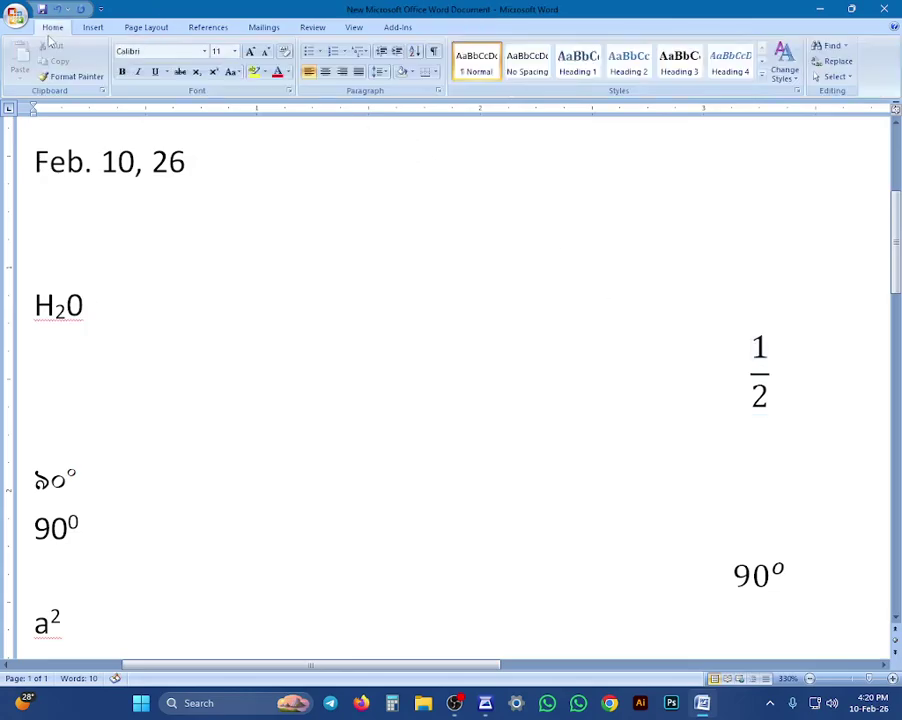
Insert a new equation right after the H20 formula and give it an empty subscript structure
click(93, 27)
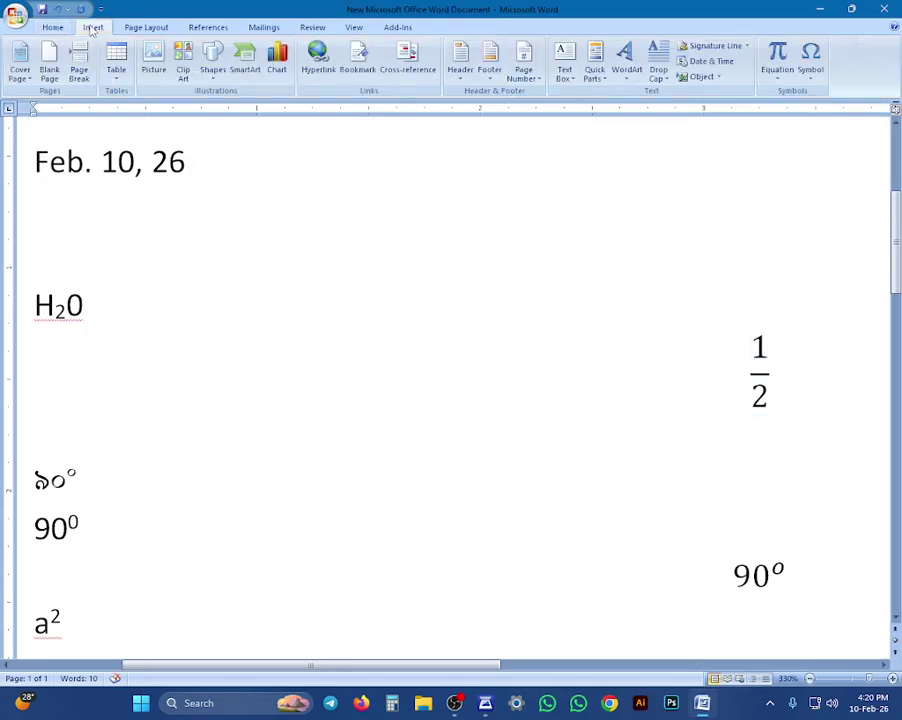
click(777, 62)
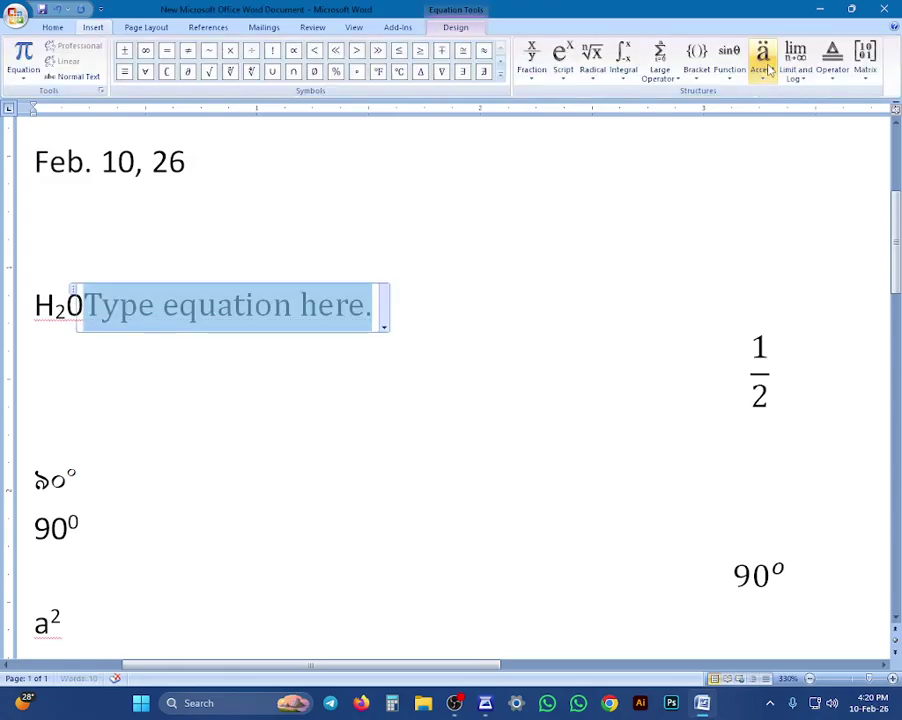
click(565, 70)
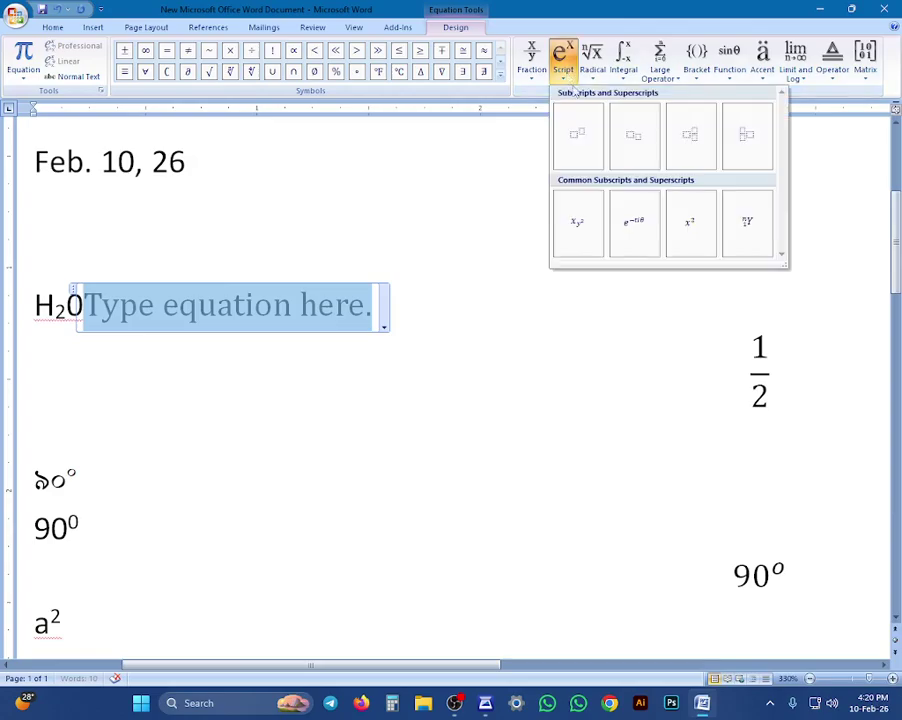
click(630, 145)
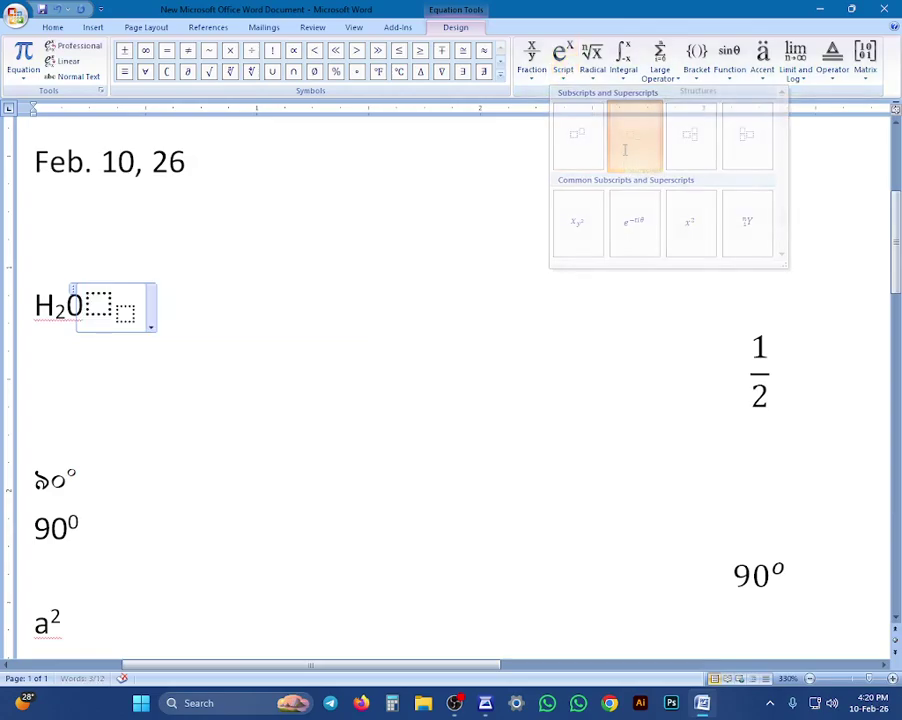
Fill the subscript structure with o as the base and 2 as the subscript
click(101, 308)
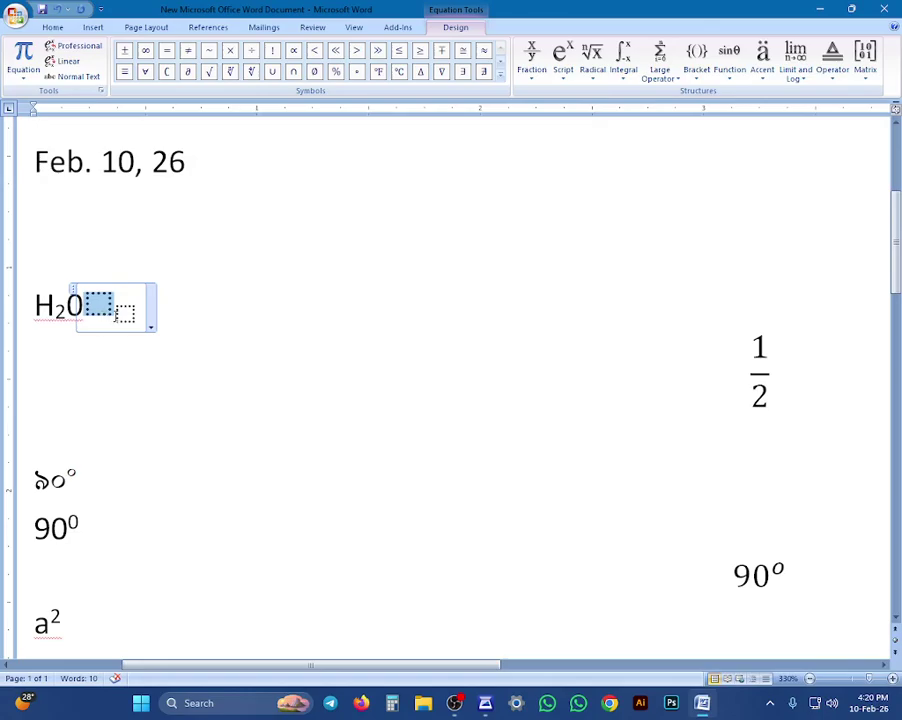
text(o)
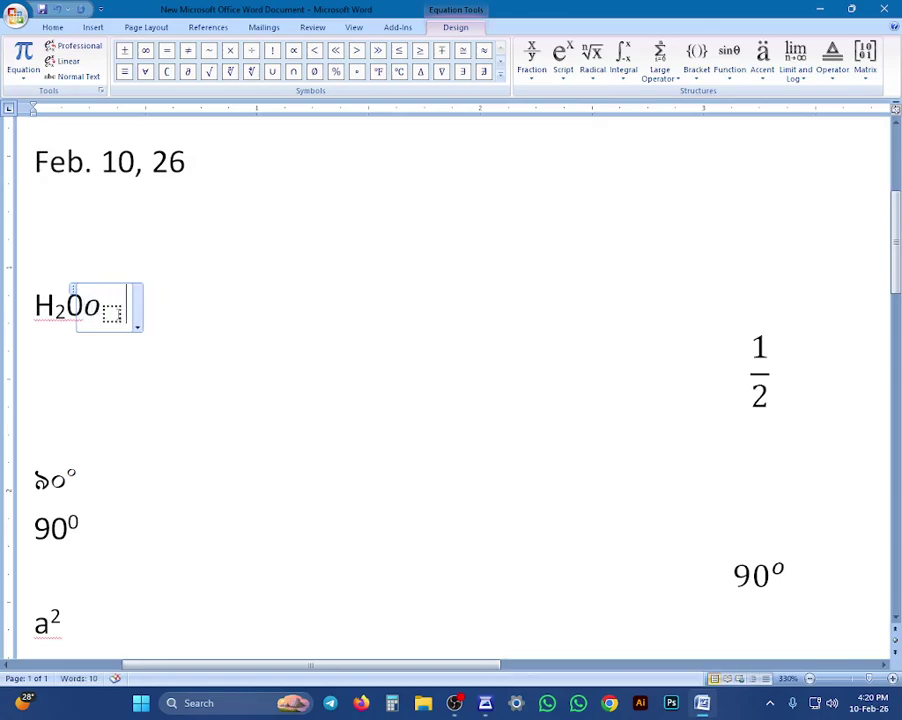
click(113, 314)
text(2)
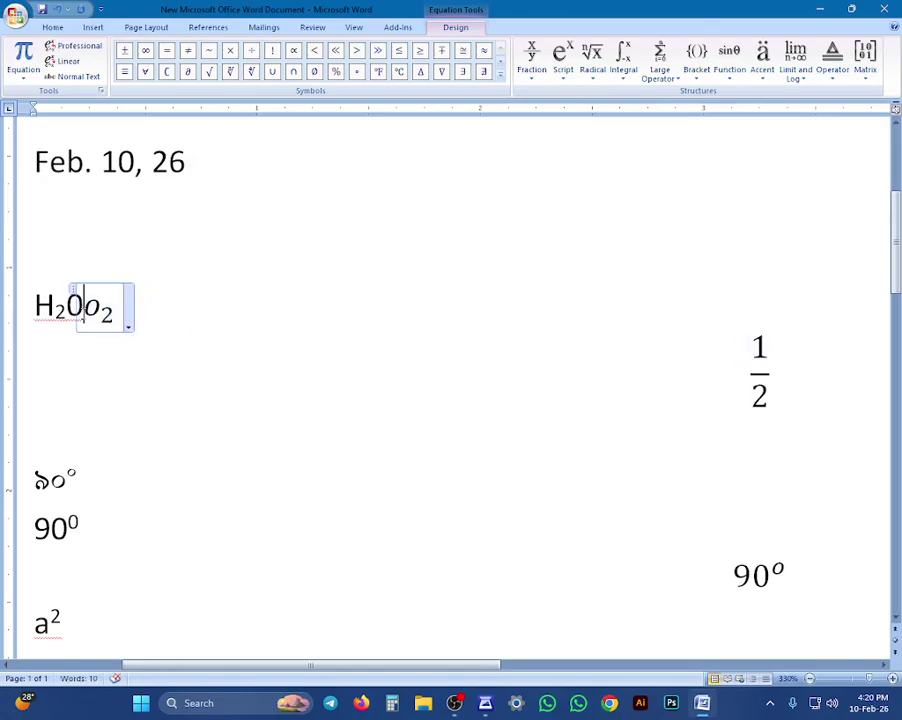
Separate the o2 equation from the H20 text with blank spaces, keeping both on the same line
key(Return)
key(BackSpace)
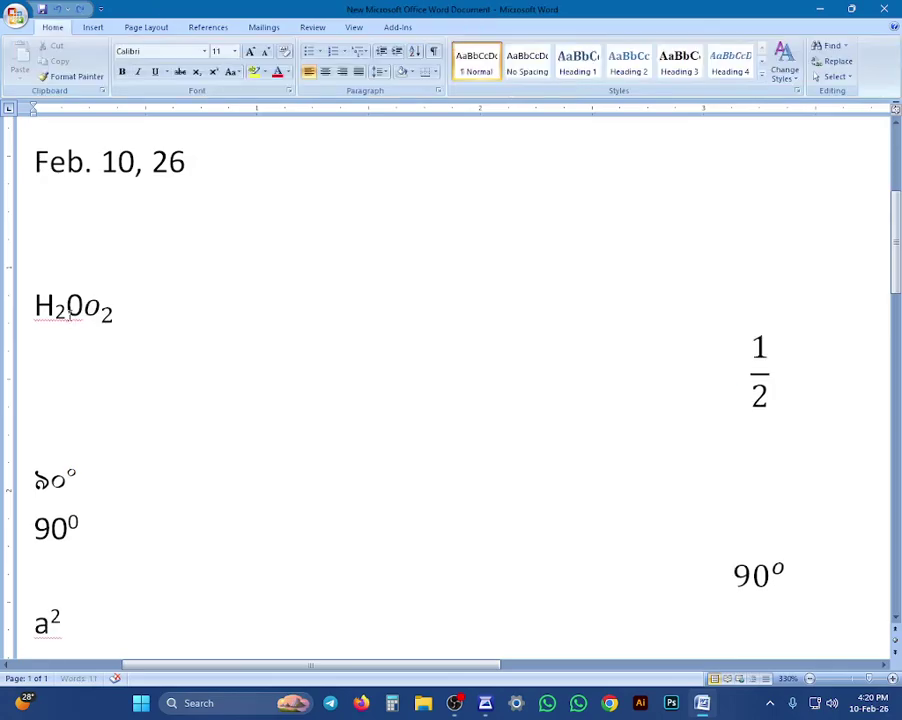
click(84, 306)
click(60, 305)
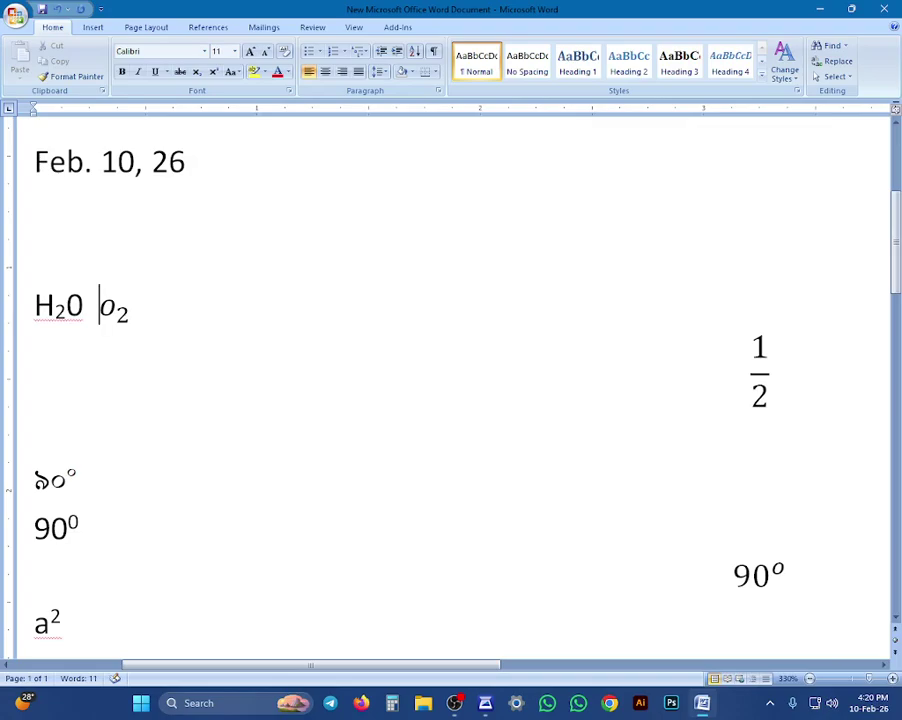
key(Return)
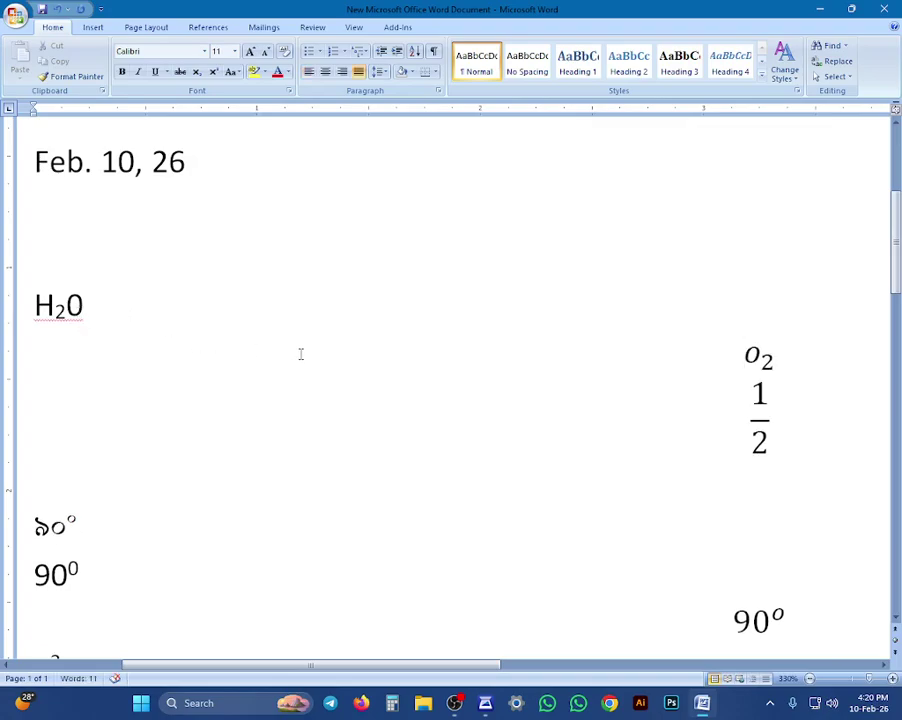
key(BackSpace)
click(149, 318)
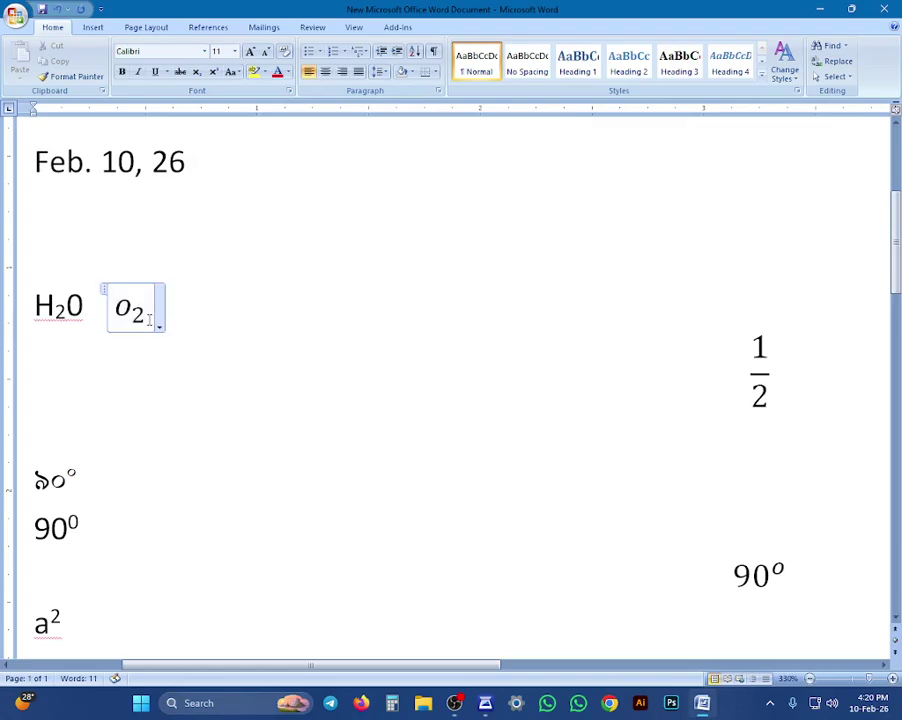
click(92, 27)
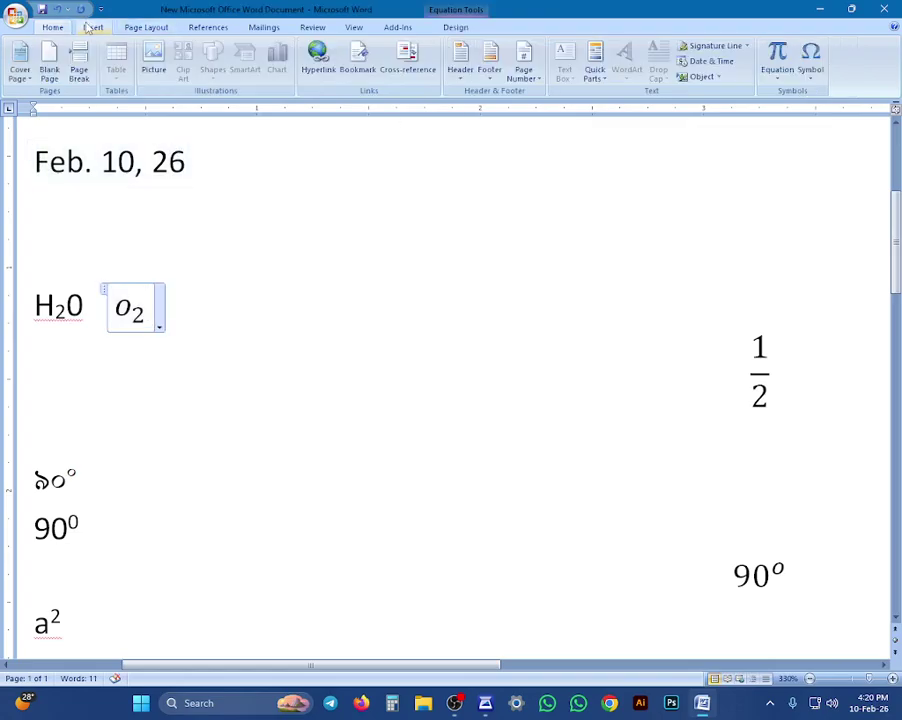
click(776, 80)
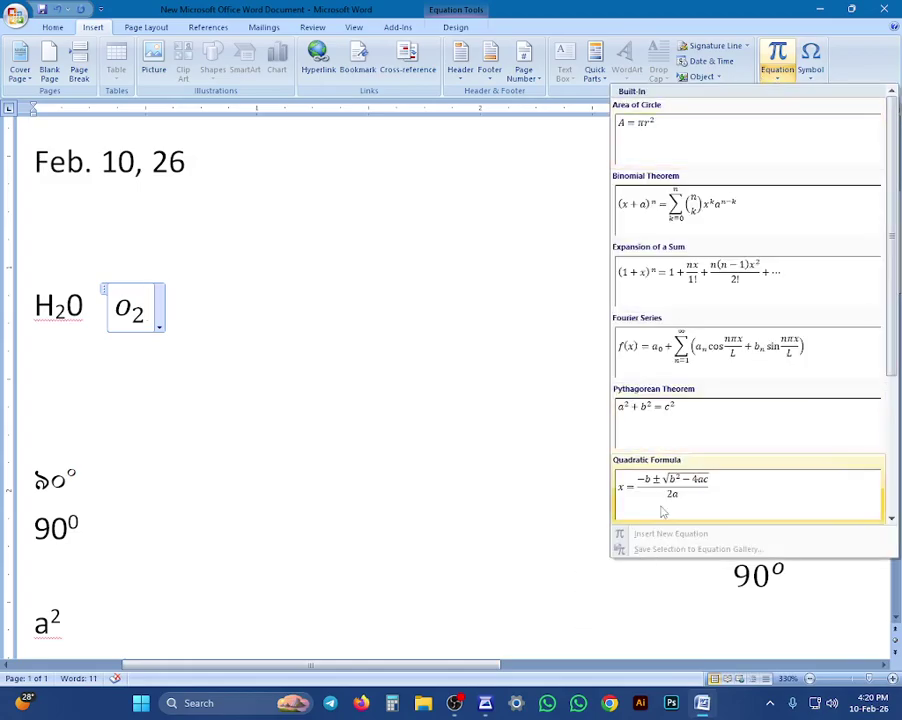
key(Escape)
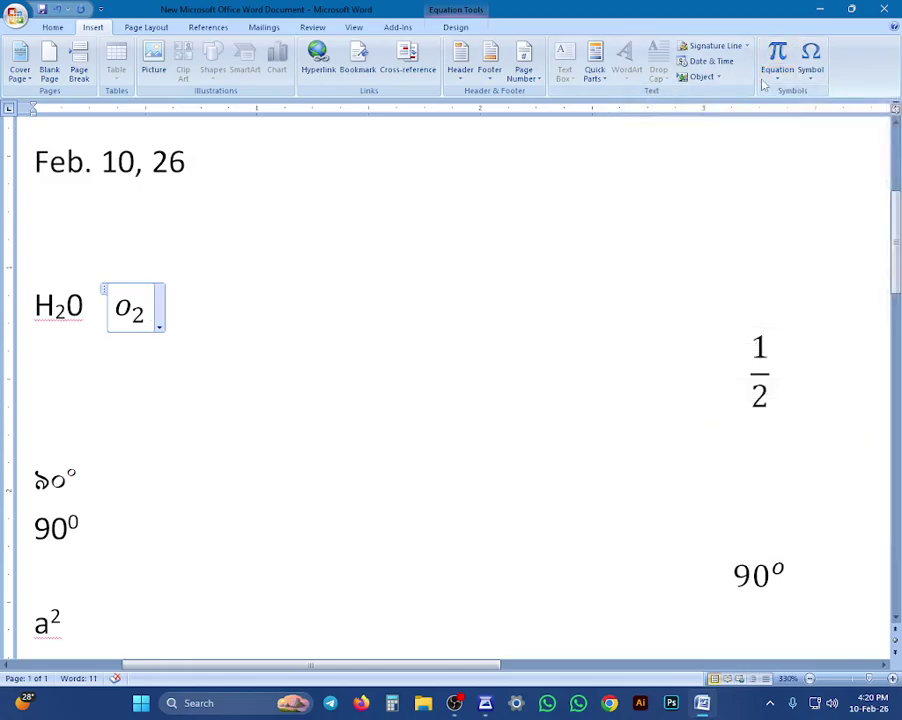
click(777, 79)
click(286, 365)
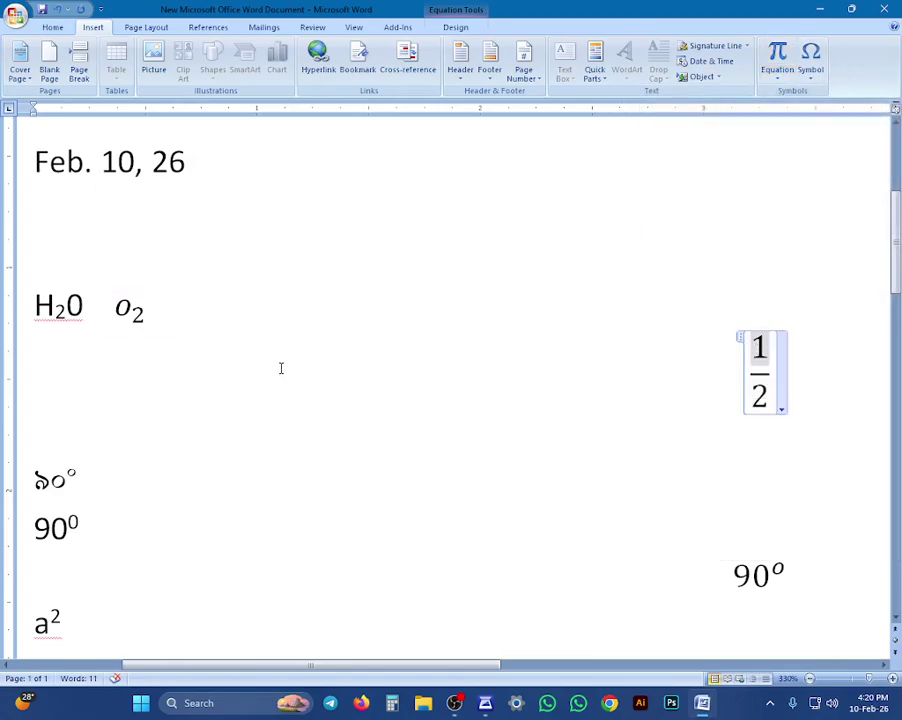
Insert a new empty equation on the blank line directly above the H20 formula
click(101, 213)
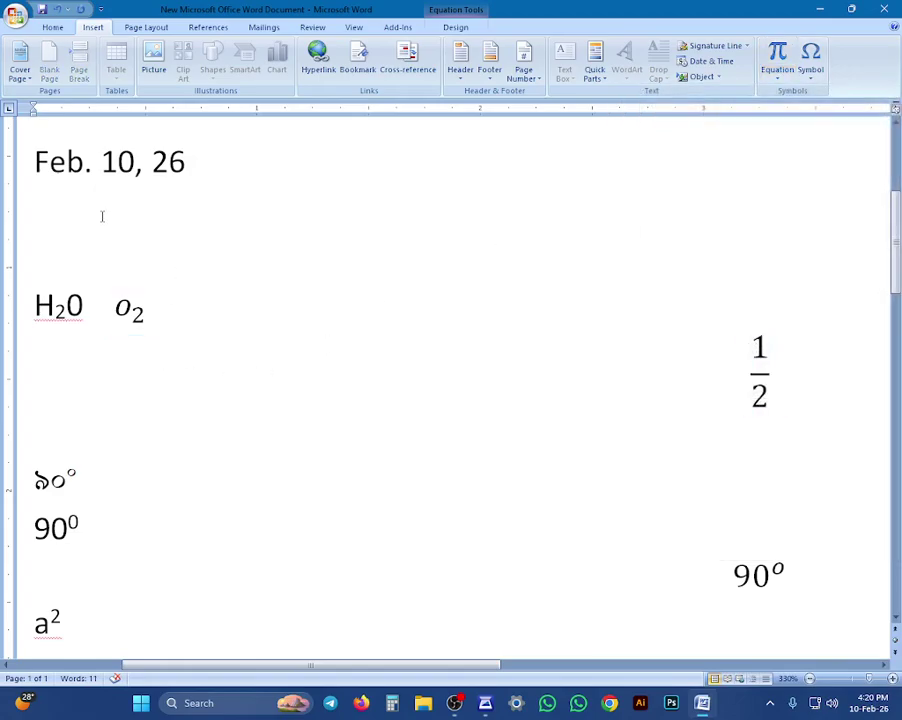
click(152, 252)
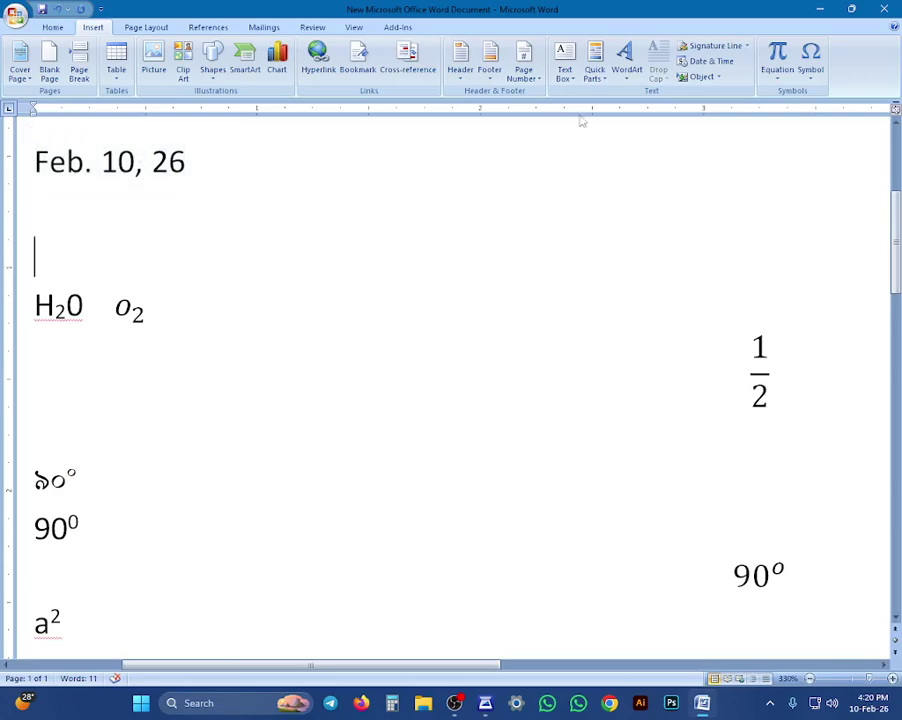
click(777, 79)
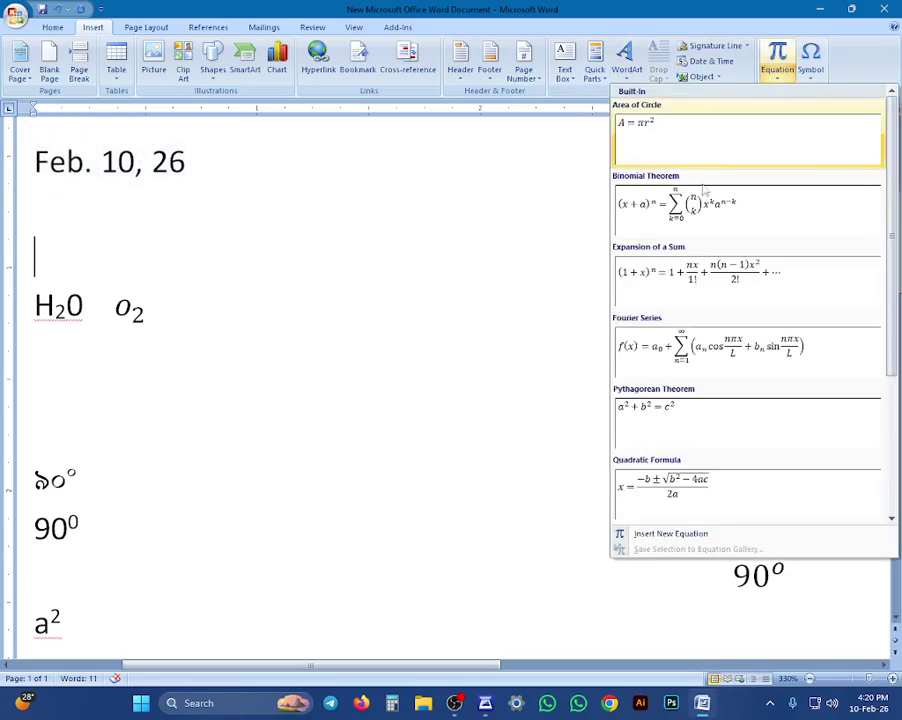
click(668, 534)
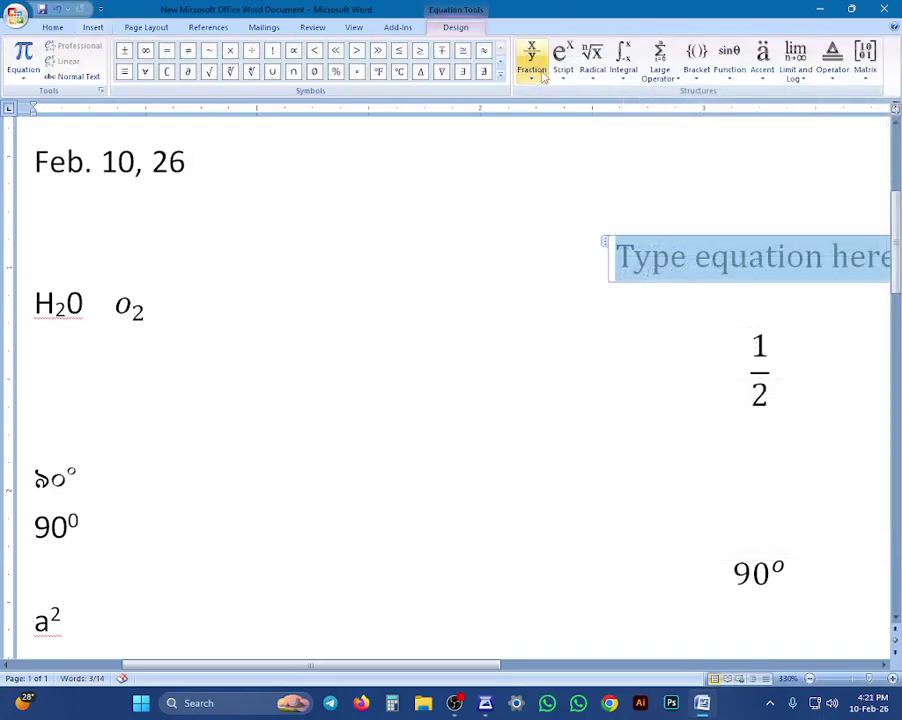
Look through the available radical and large operator structures for the empty equation
click(592, 62)
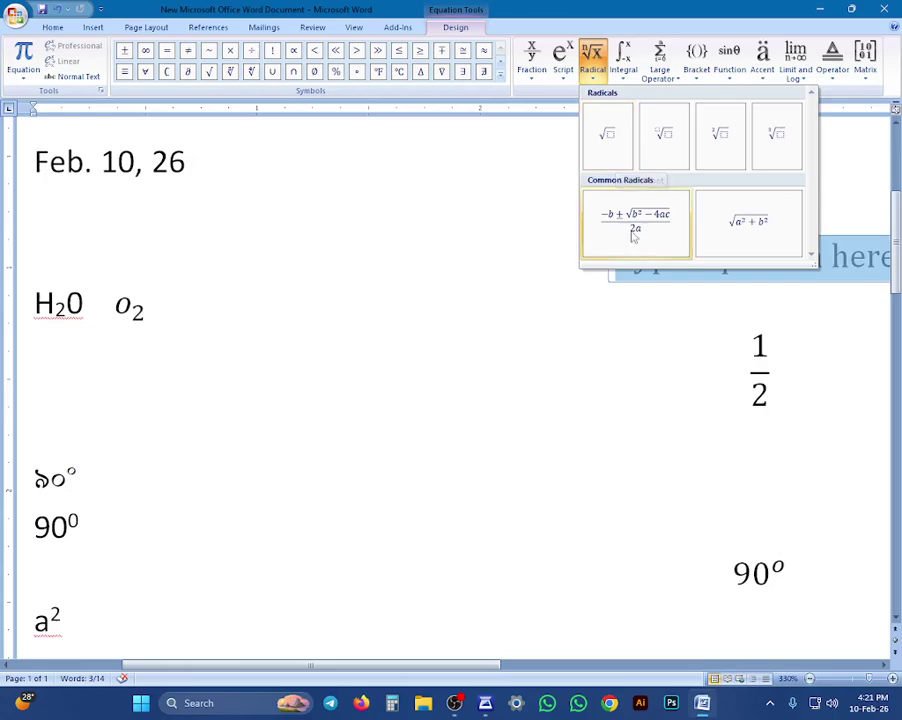
click(659, 64)
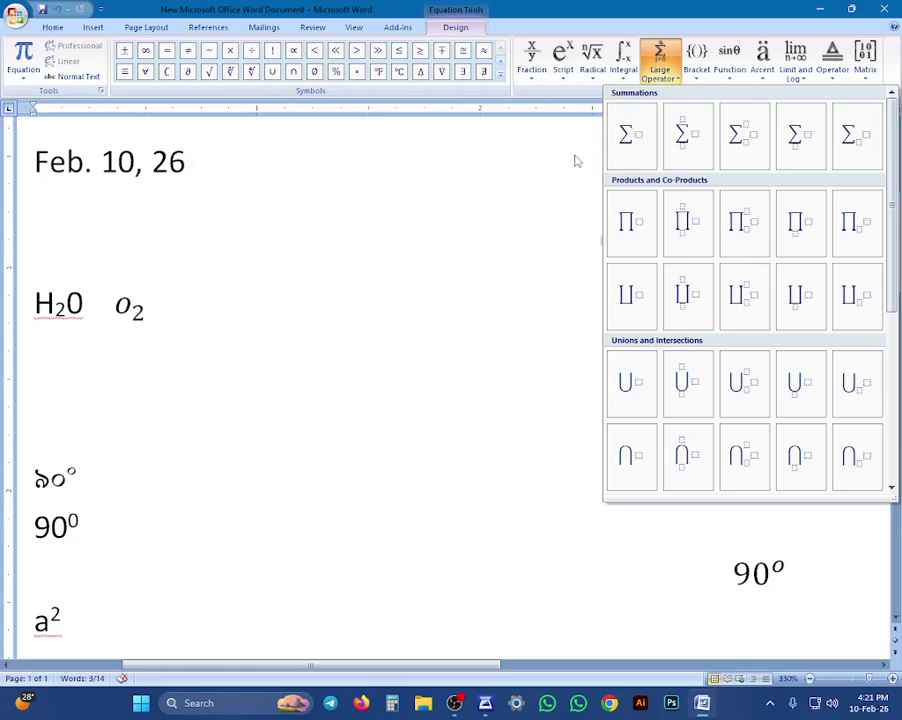
click(402, 271)
Open the full symbol collection for an insertion on the blank line below the date
click(147, 201)
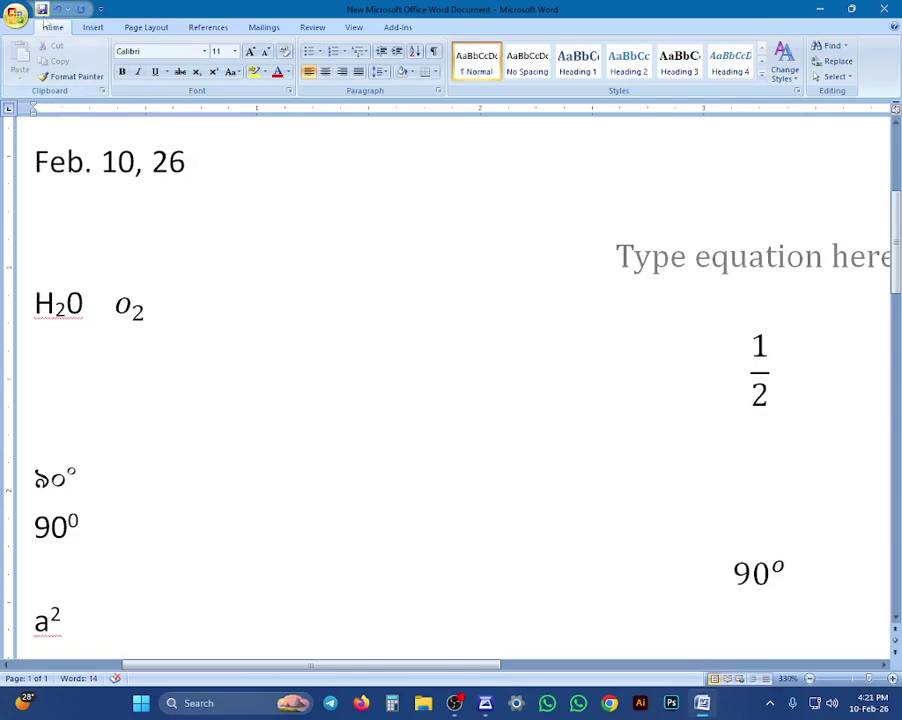
click(93, 28)
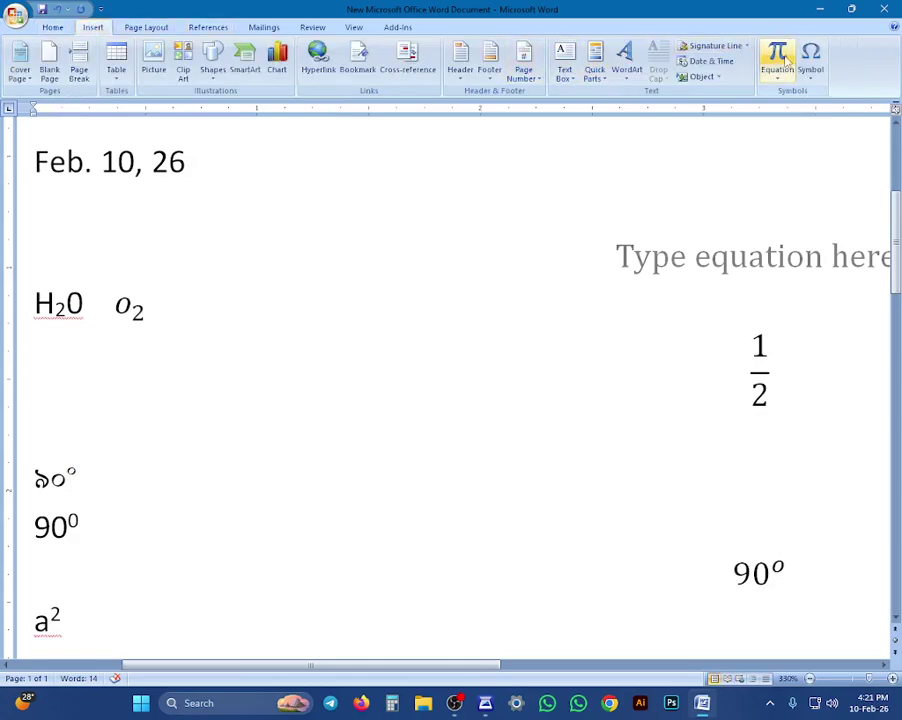
click(810, 62)
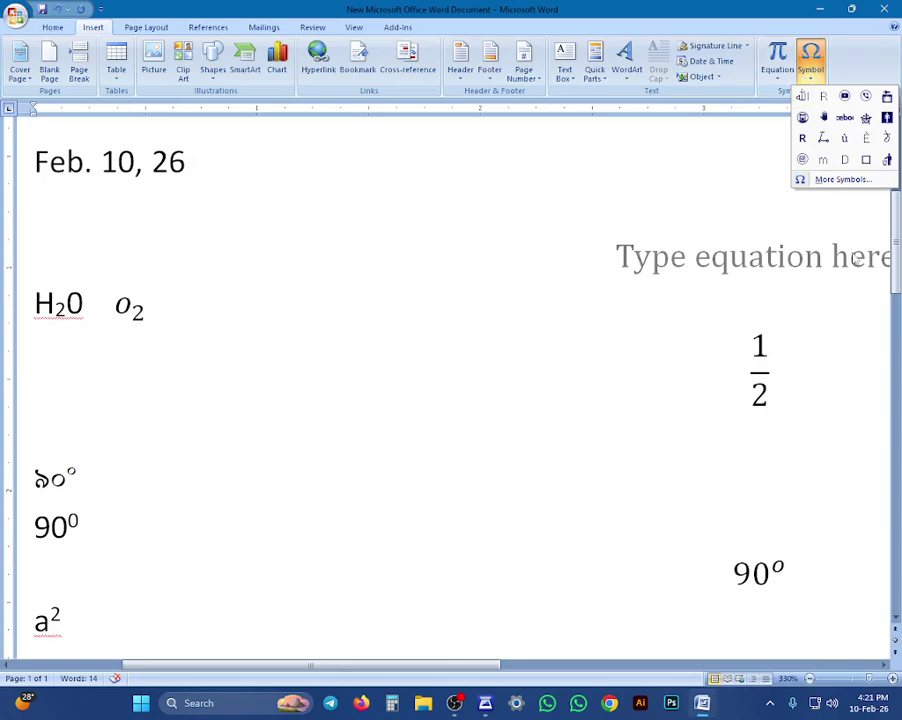
click(838, 180)
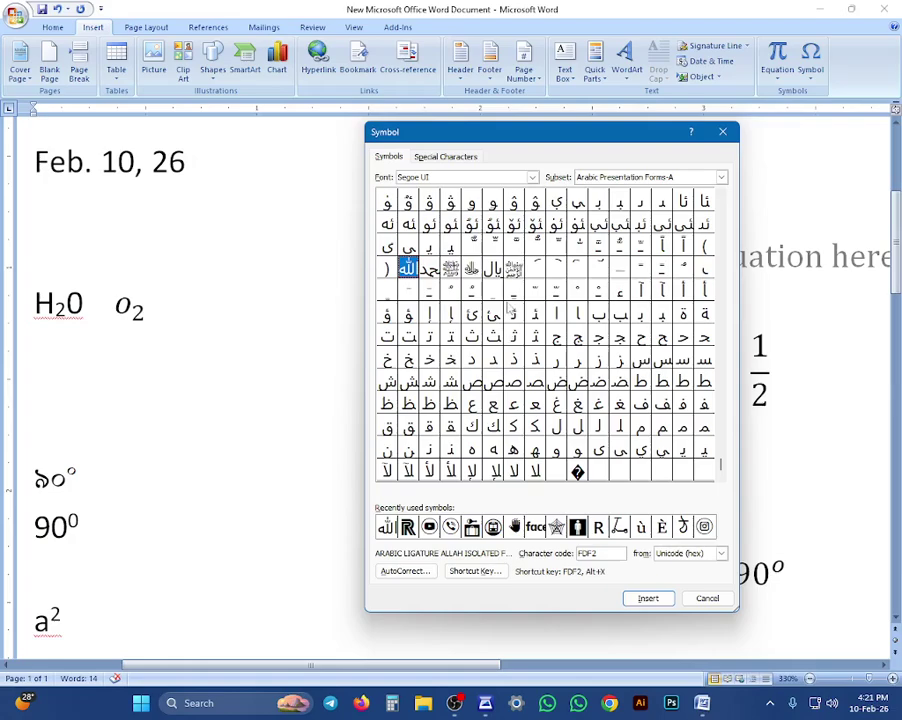
Look through the characters of the Segoe Script font in the symbol collection
click(532, 177)
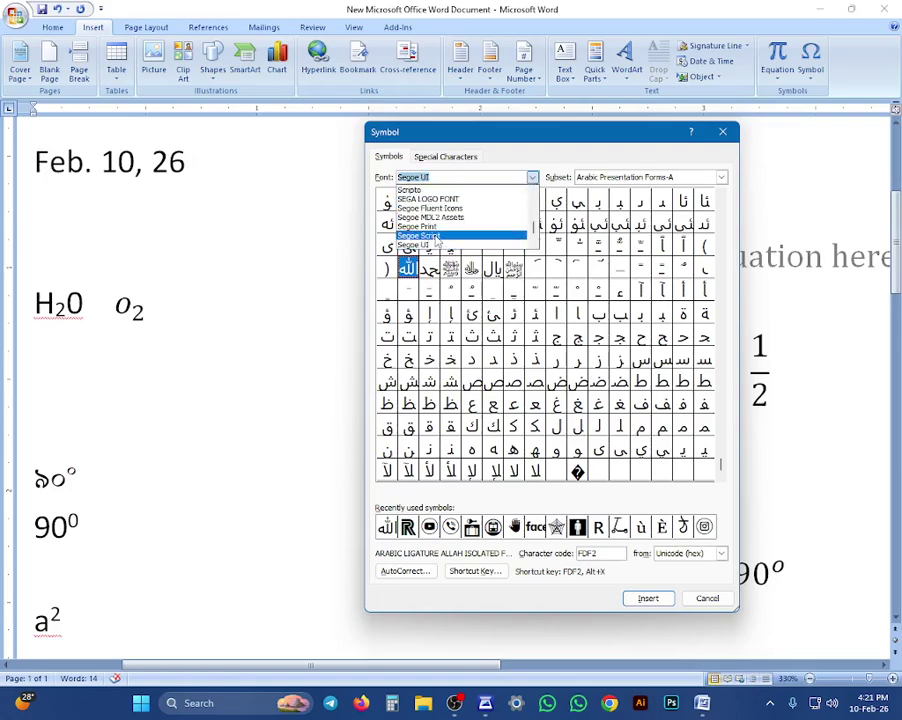
click(434, 237)
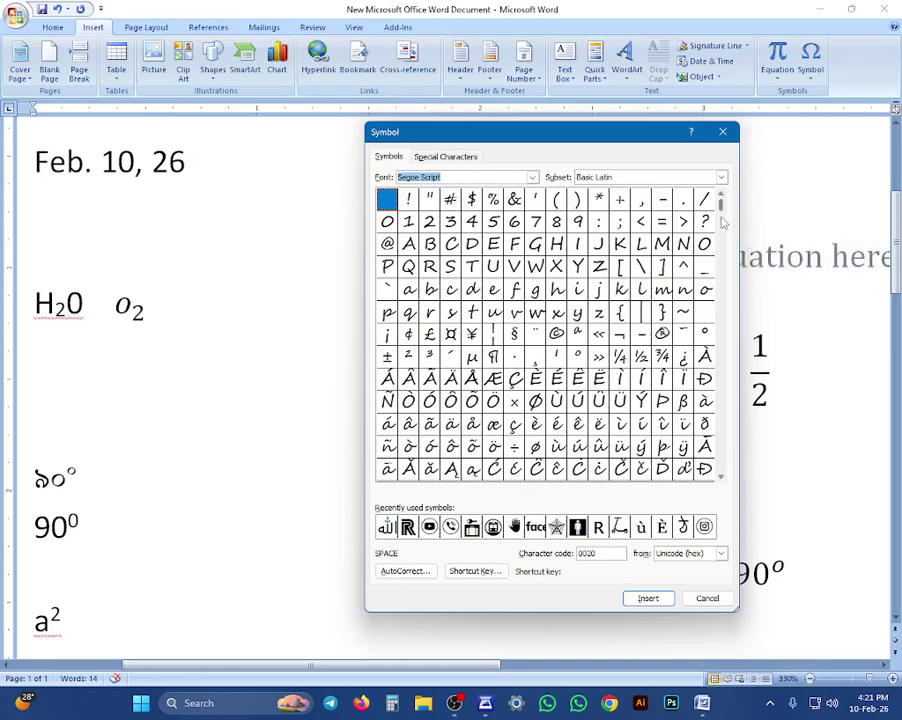
drag(723, 205, 726, 407)
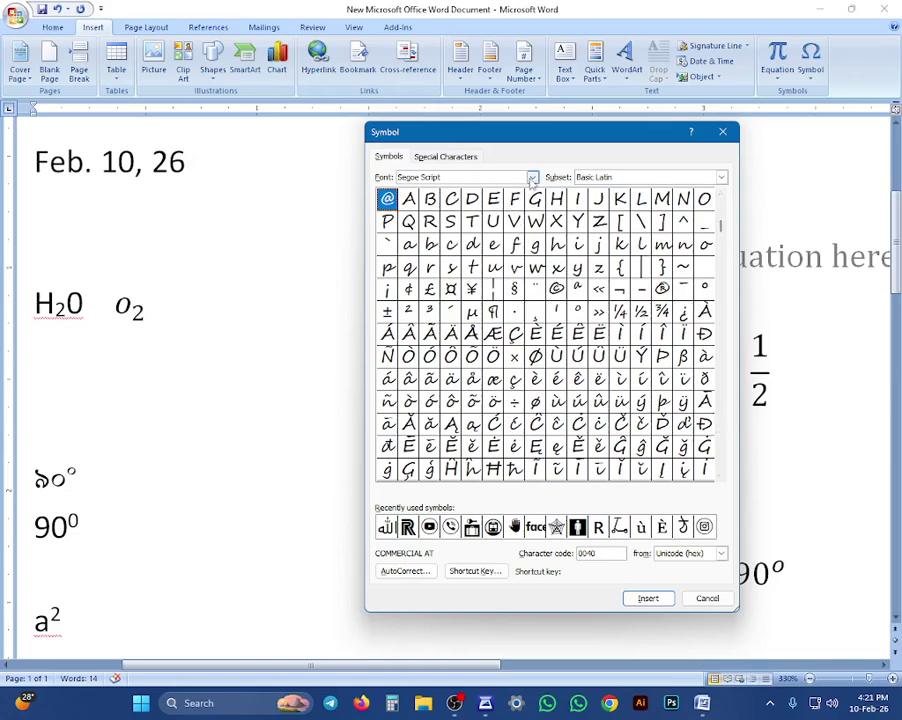
Insert the pancake stack symbol (character code 1F95E) from the Segoe UI Symbol font below the date
click(531, 177)
scroll(470, 236, down, 1)
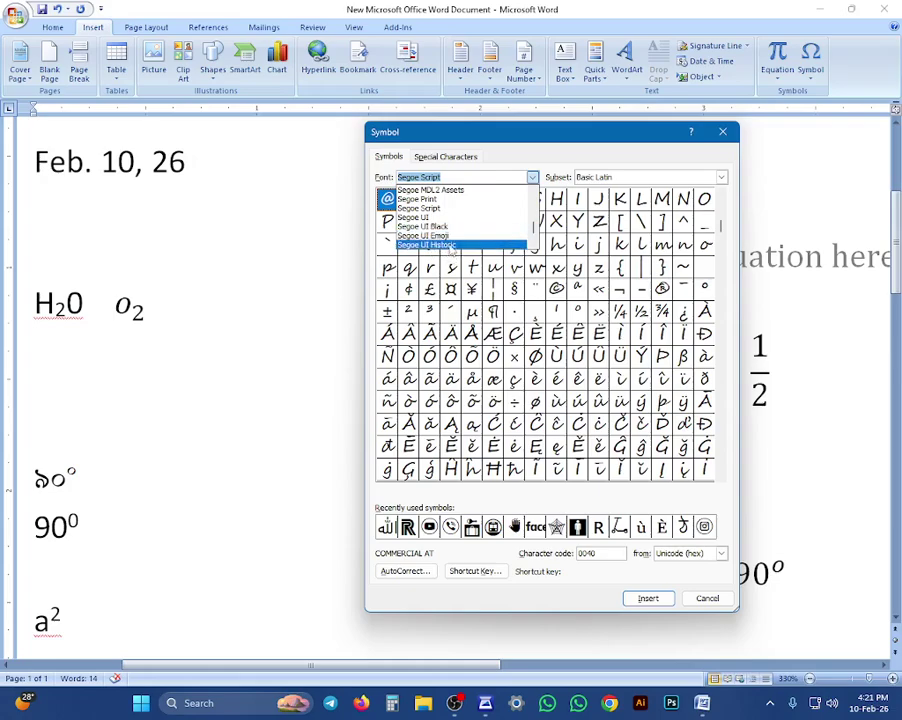
scroll(455, 248, down, 2)
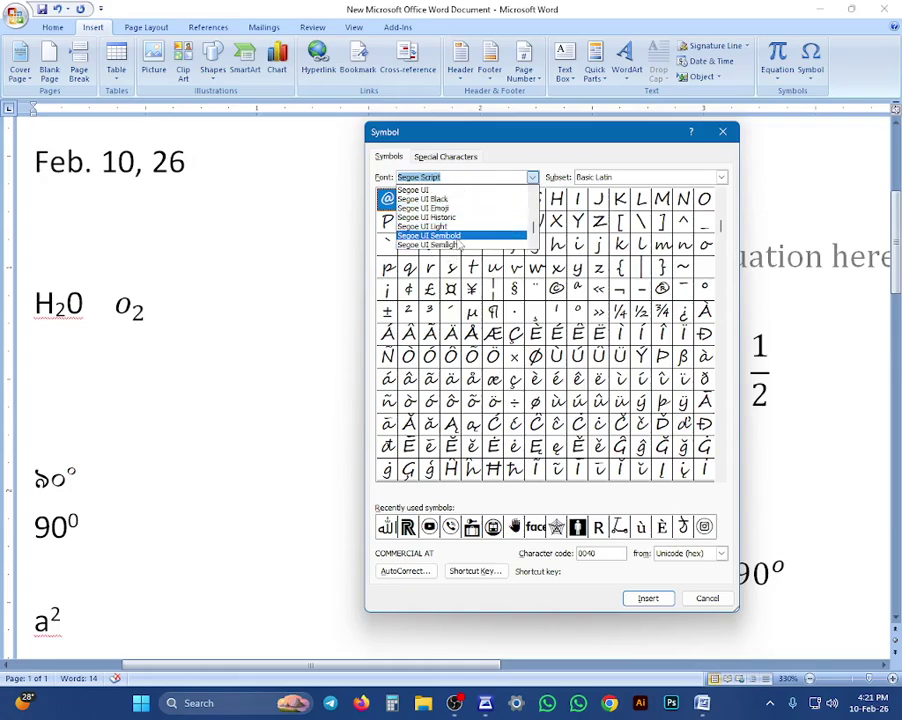
scroll(456, 246, down, 1)
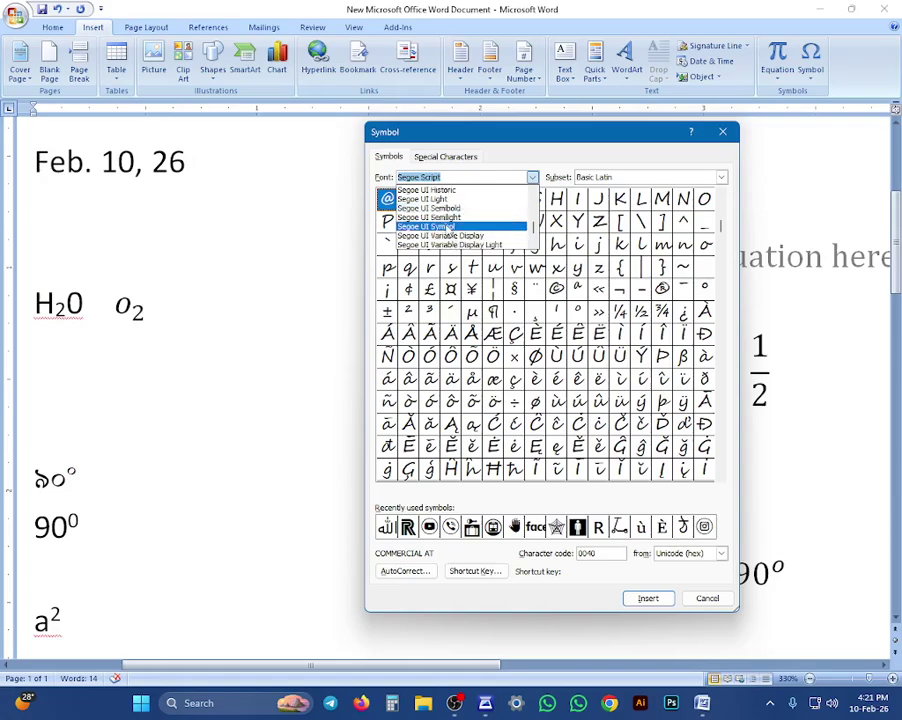
click(452, 227)
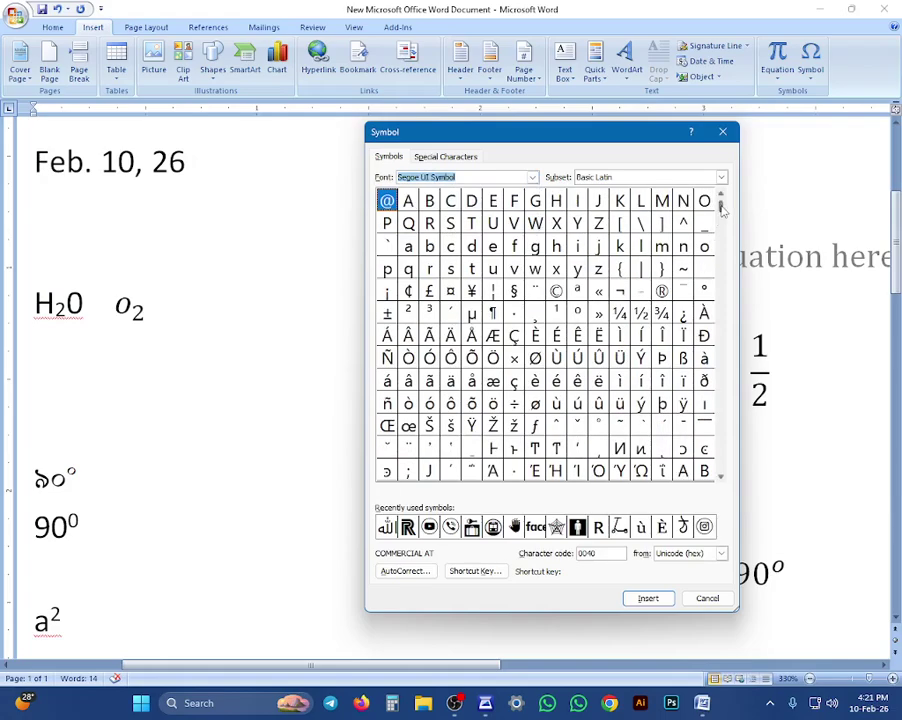
drag(722, 208, 720, 466)
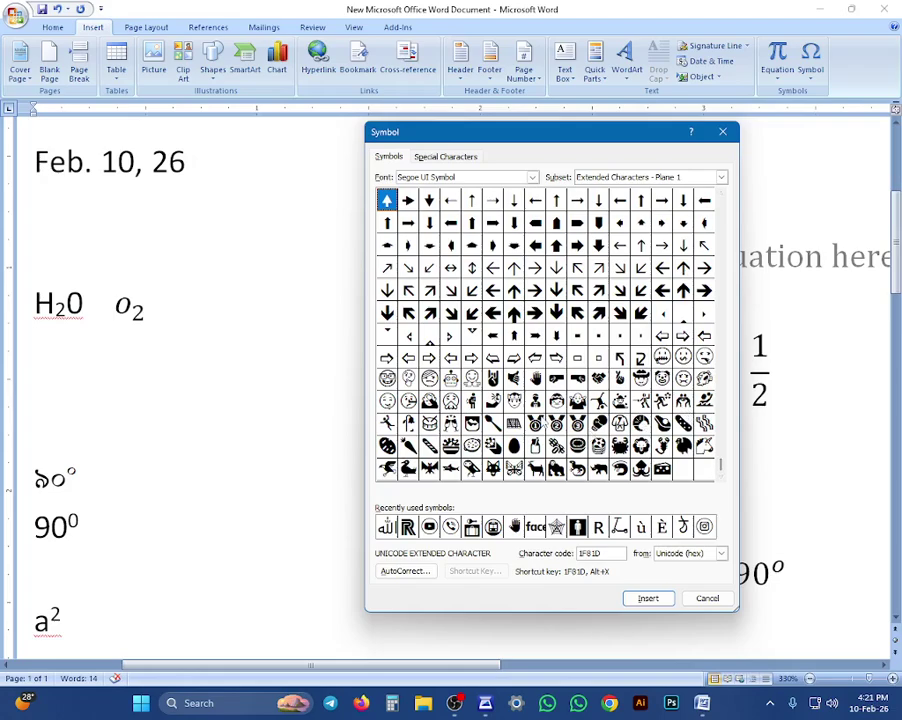
click(599, 447)
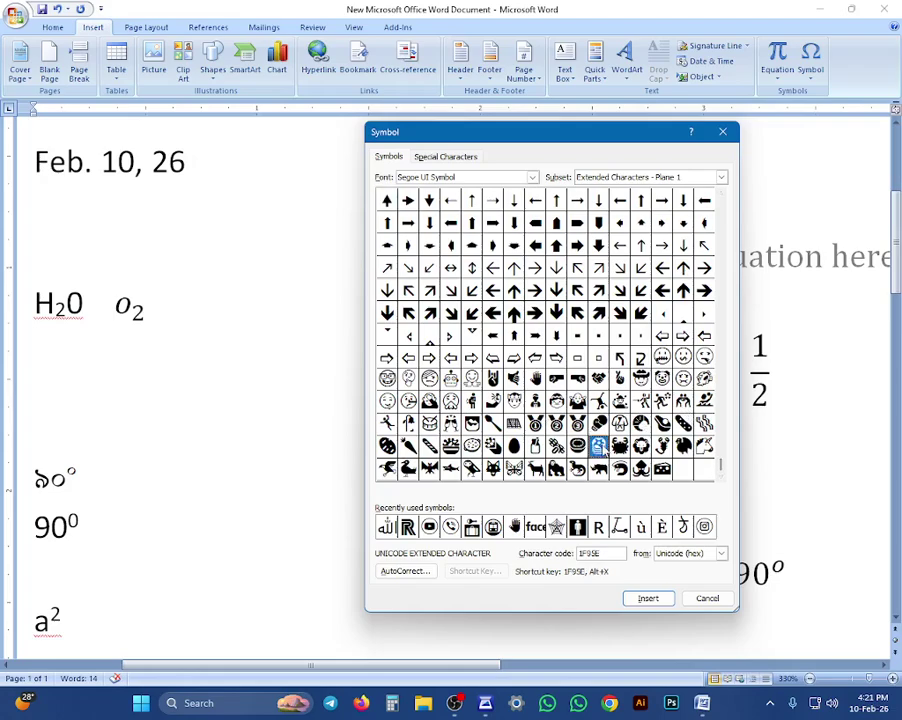
click(648, 598)
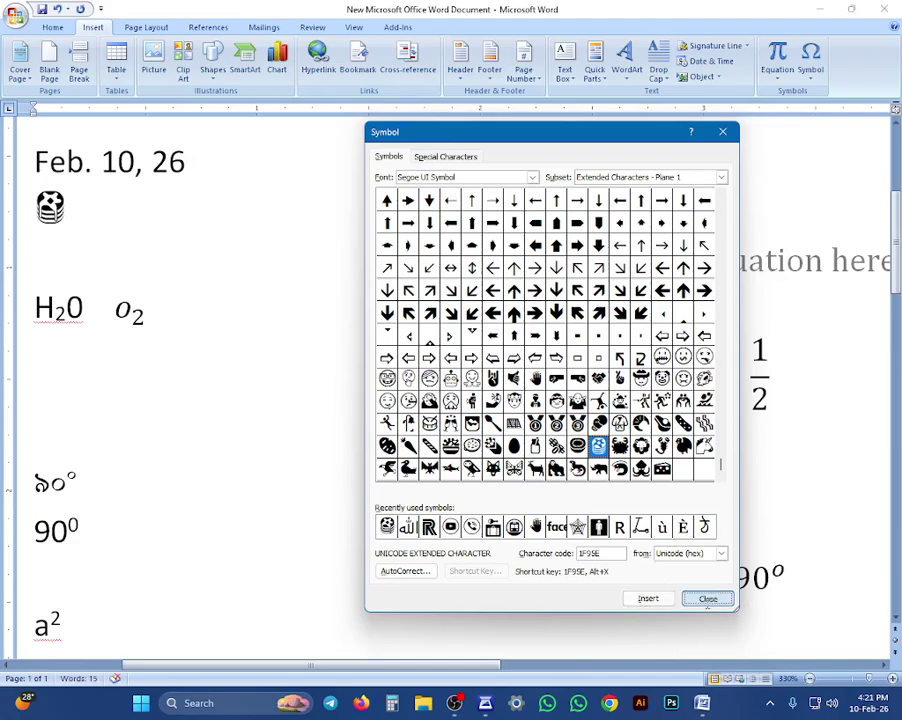
Close the symbol collection and colour the inserted pancake stack symbol red
click(707, 598)
key(shift+Left)
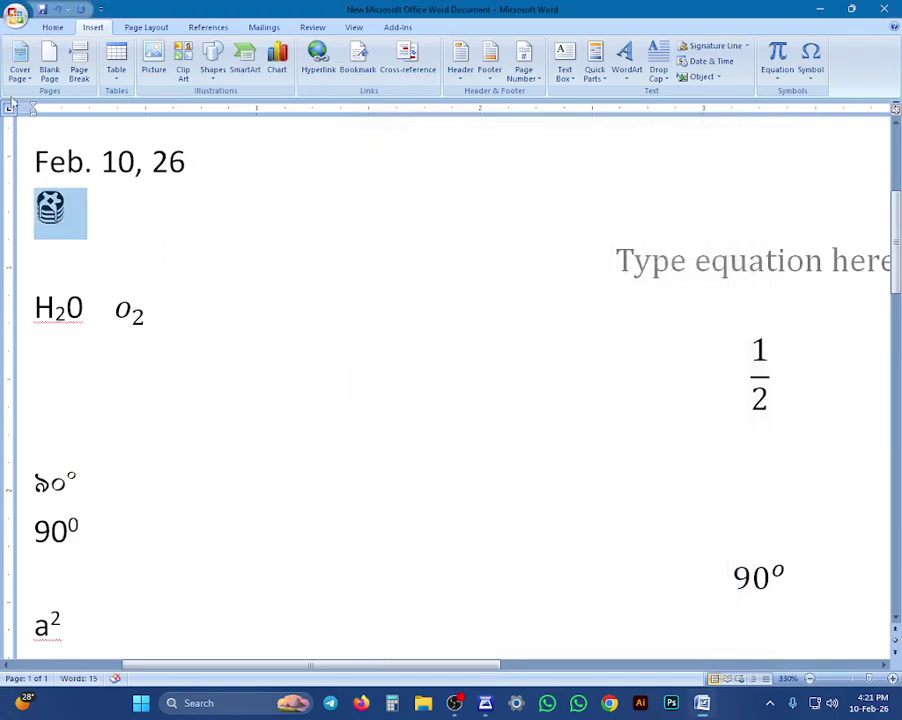
click(52, 27)
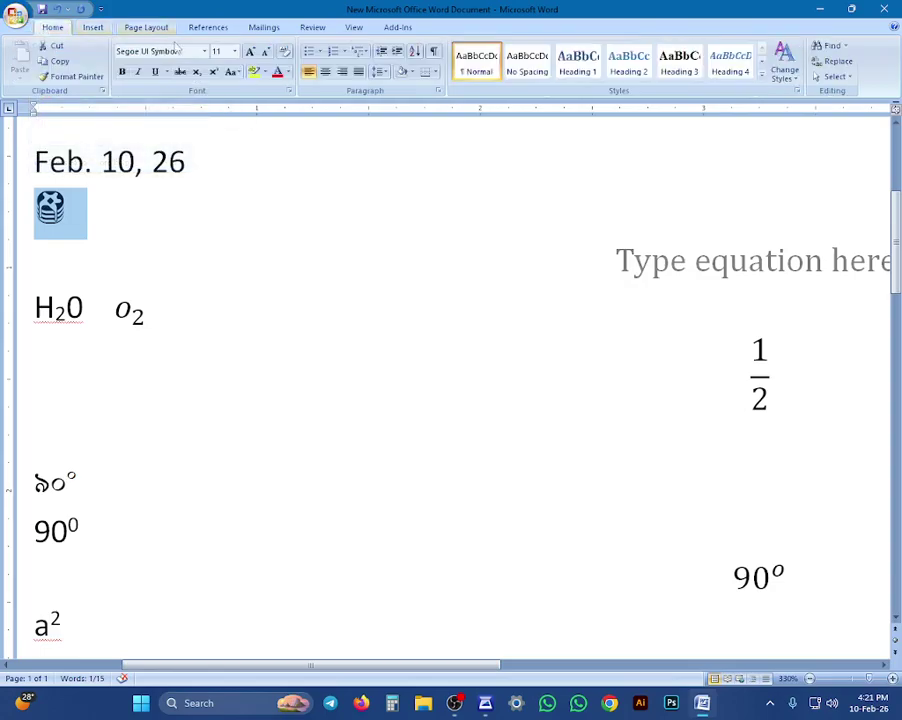
click(277, 72)
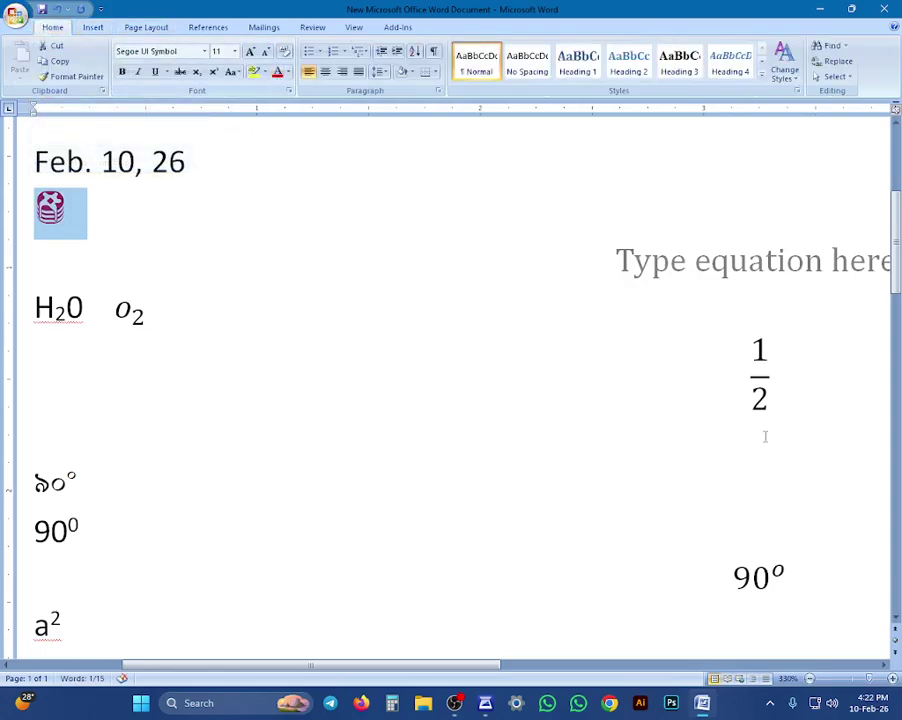
Colour the one-half fraction equation red and underline it
click(765, 437)
click(764, 405)
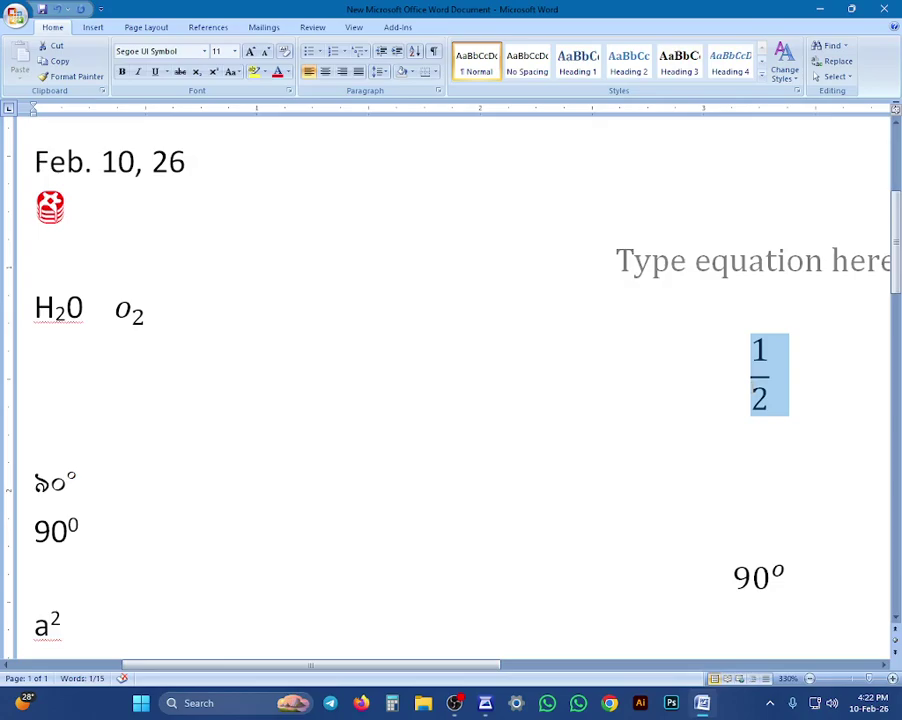
click(277, 72)
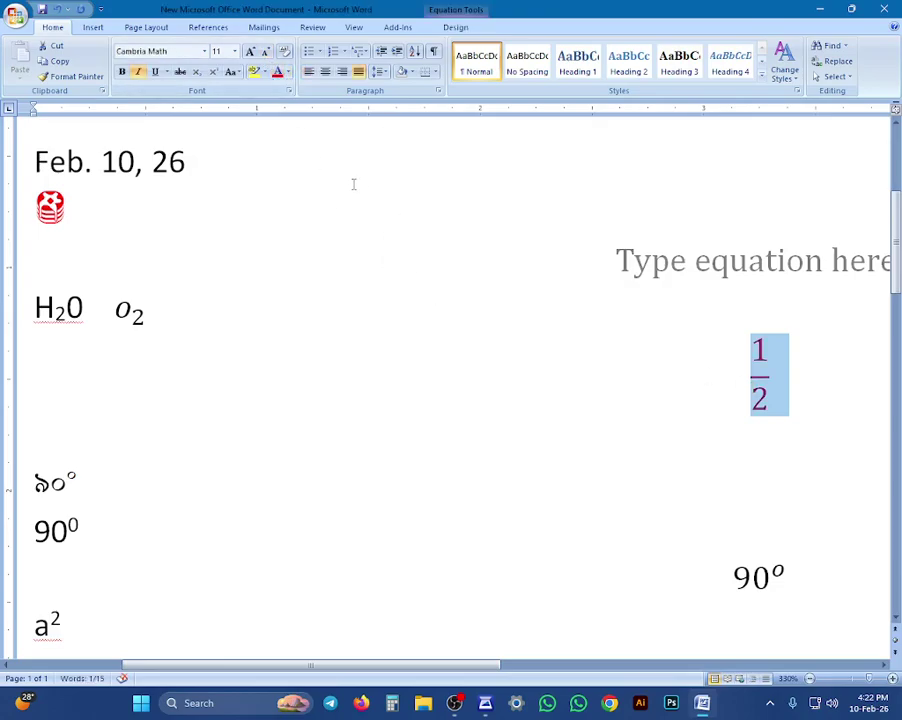
click(123, 73)
click(121, 72)
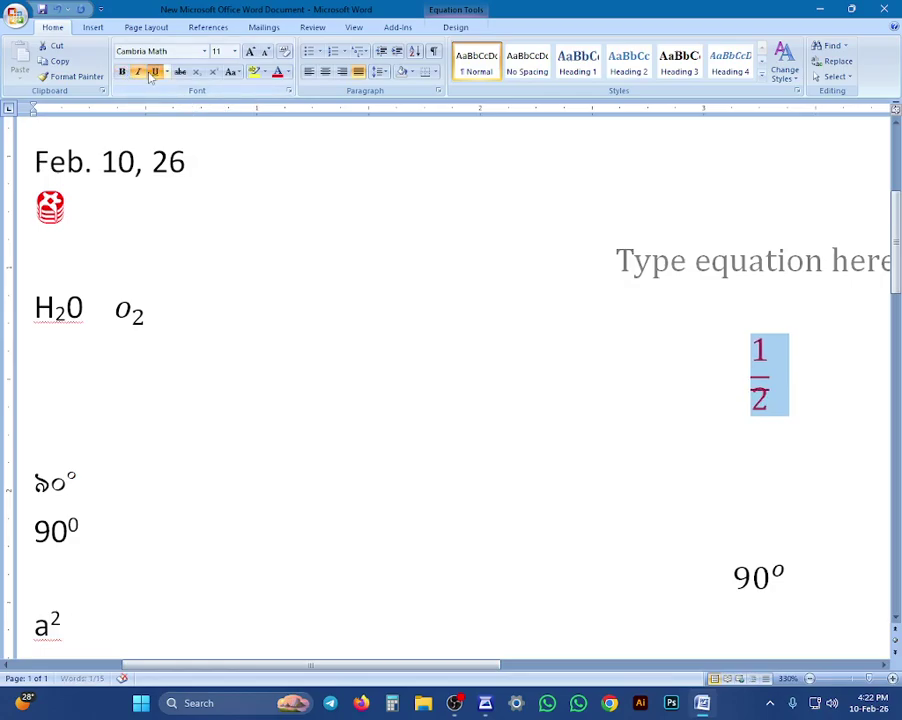
click(88, 210)
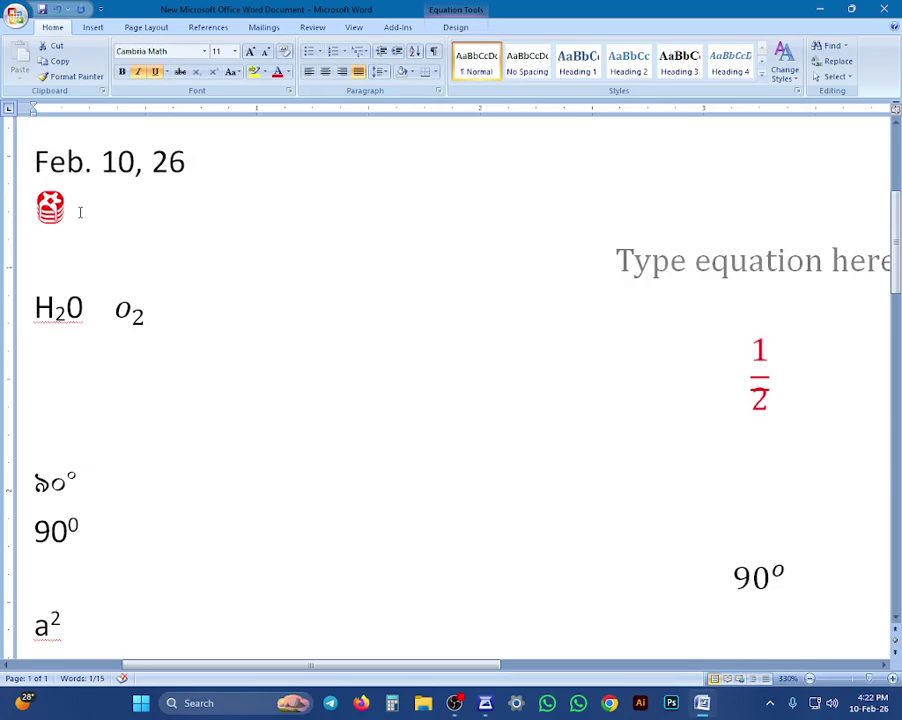
Delete all content from the document
click(80, 205)
drag(92, 220, 150, 143)
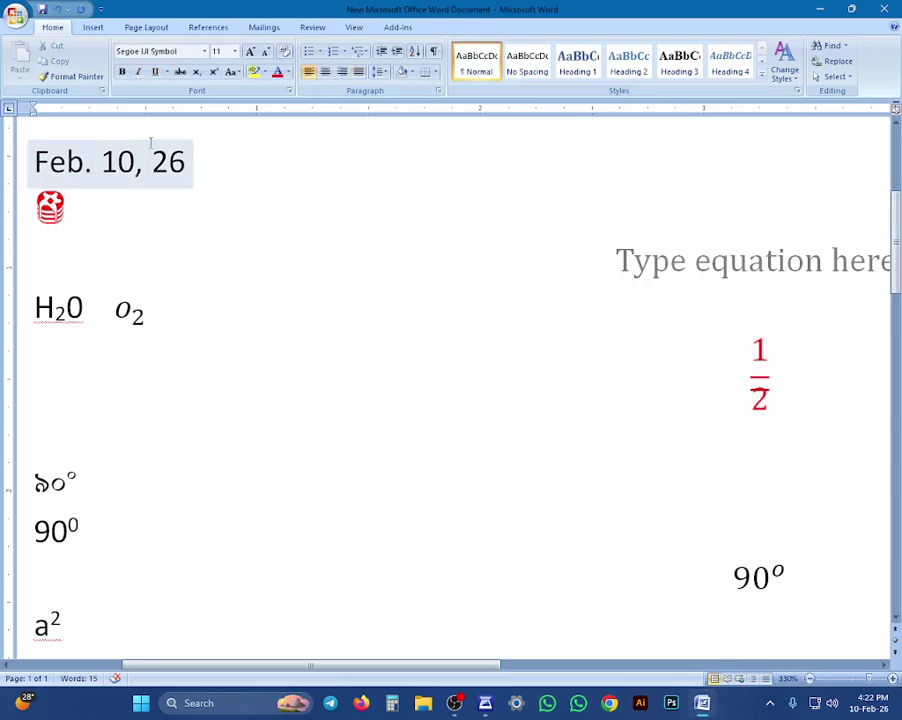
click(64, 9)
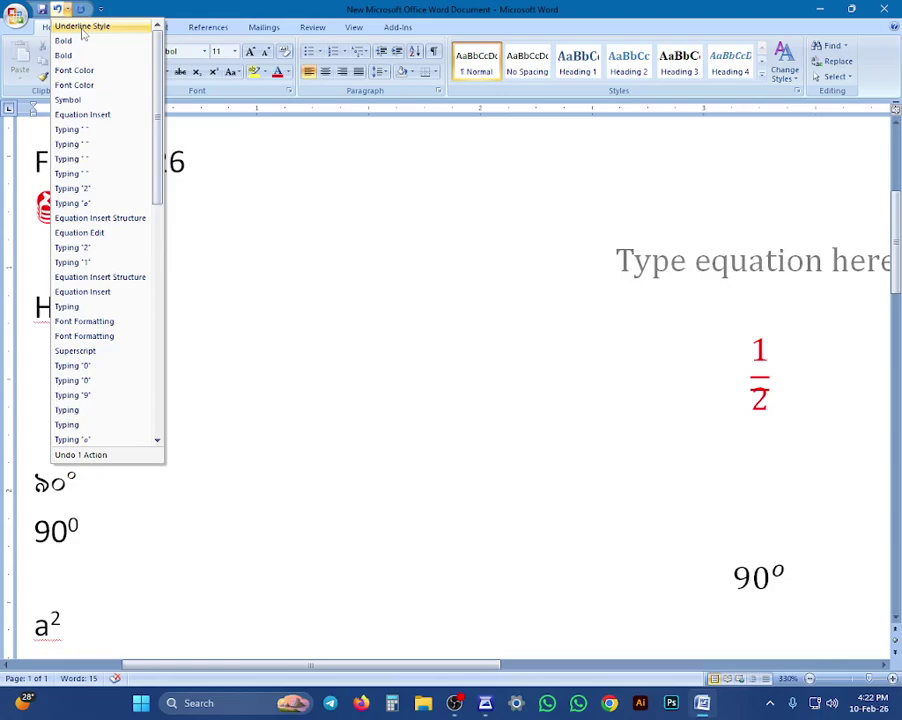
click(326, 218)
key(ctrl+a)
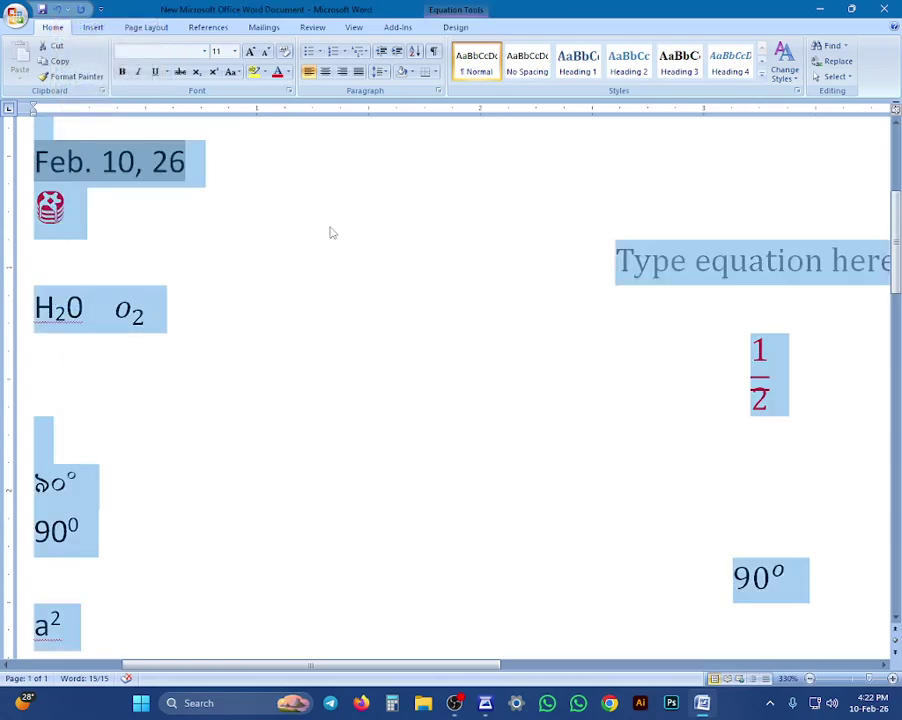
key(Delete)
Look over the built-in cover page designs and the available date and time formats without inserting any
click(92, 27)
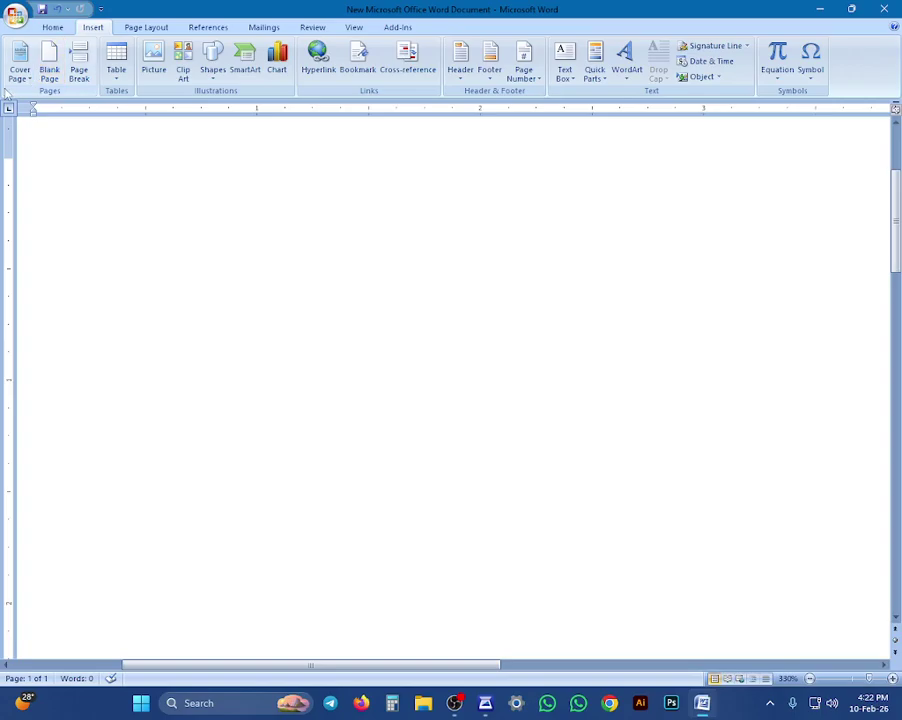
click(19, 62)
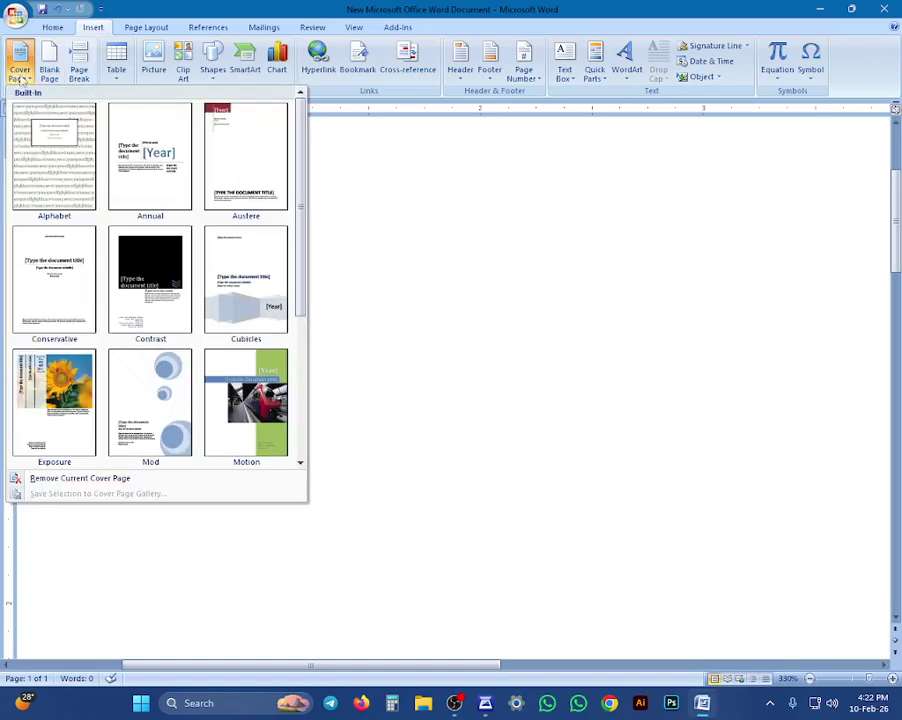
click(401, 275)
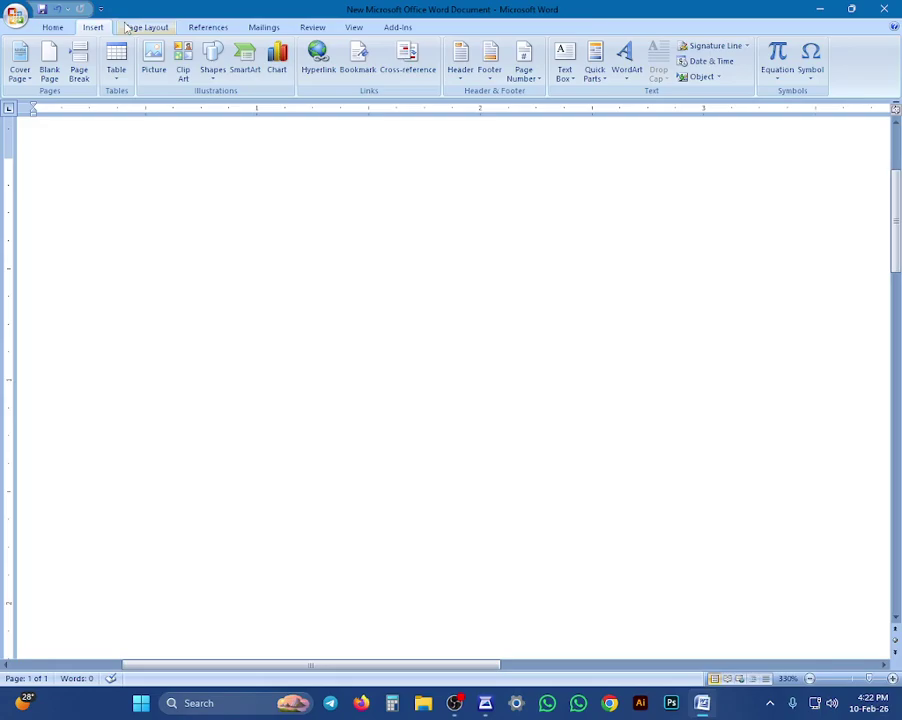
click(710, 61)
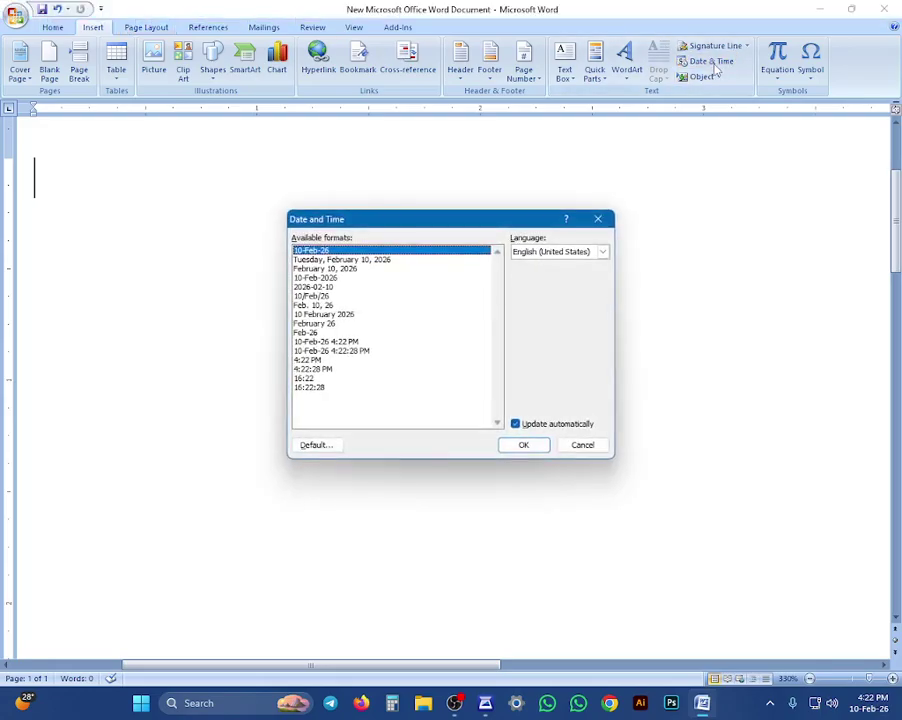
key(Escape)
Open the full symbol collection and show the characters of the Segoe UI Emoji font
click(812, 76)
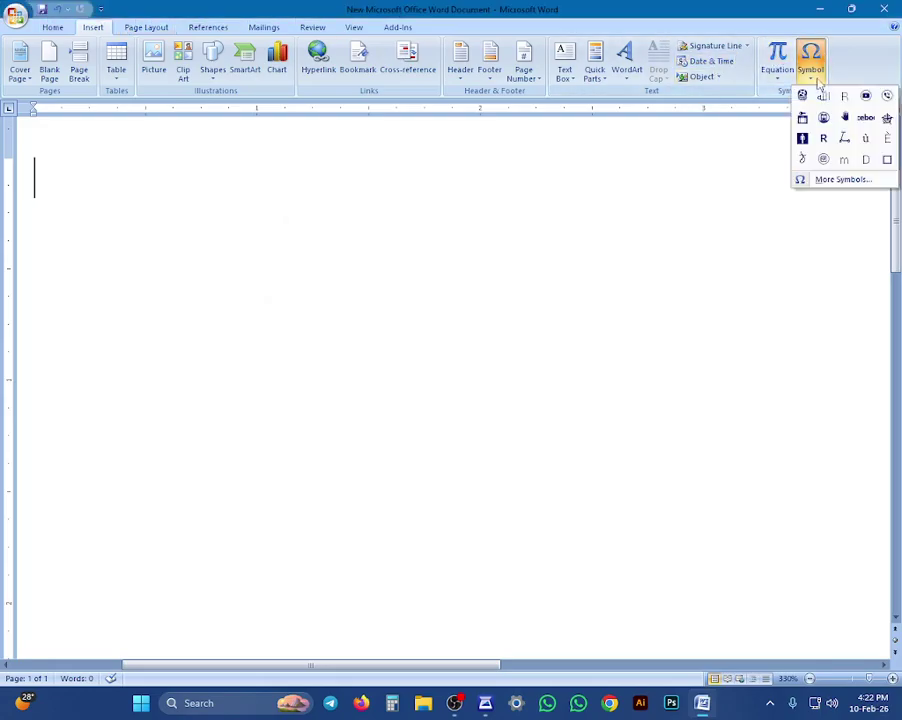
click(810, 178)
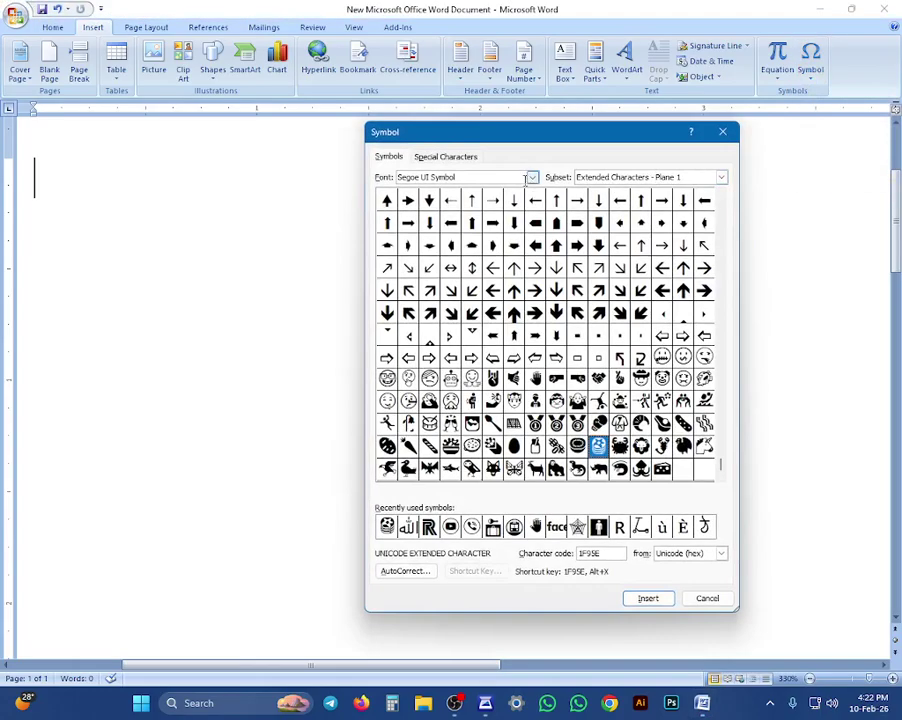
click(530, 177)
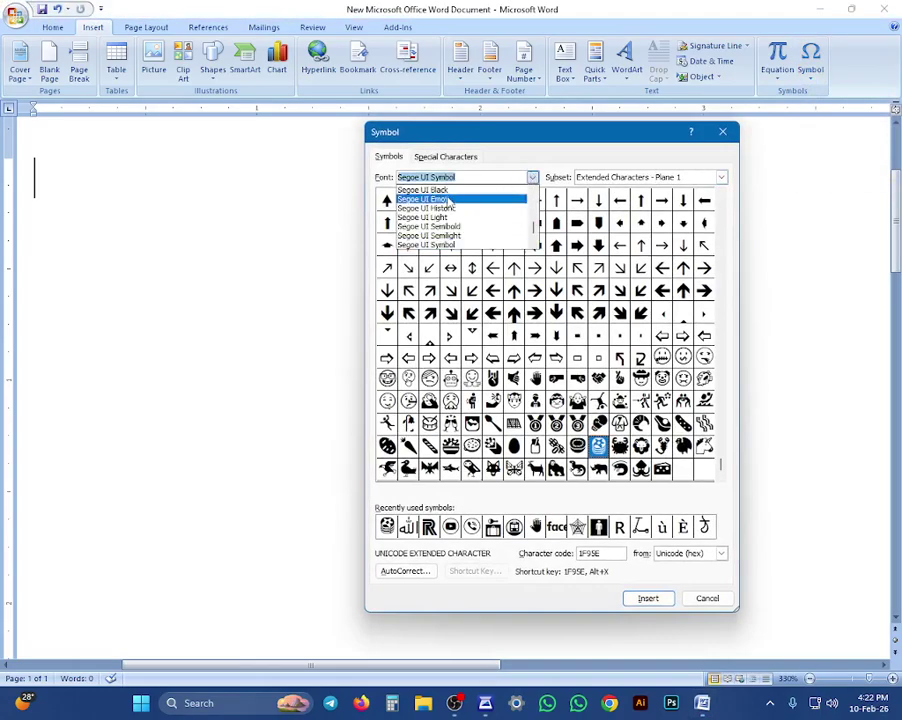
click(449, 203)
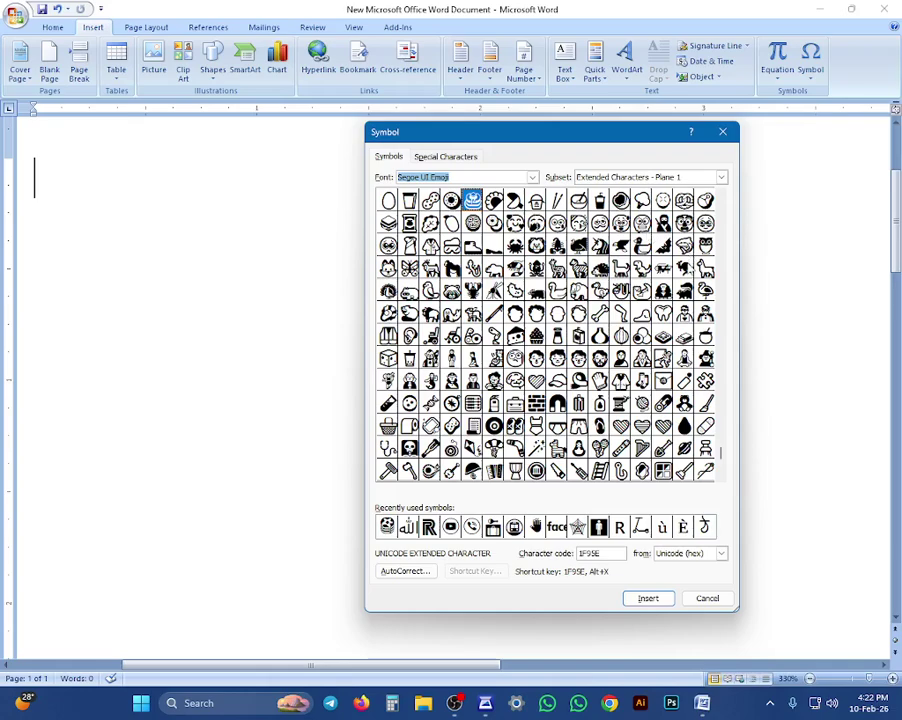
Look through the emoji characters in the Extended Characters - Plane 1 subset, working back towards the earlier ones
click(721, 196)
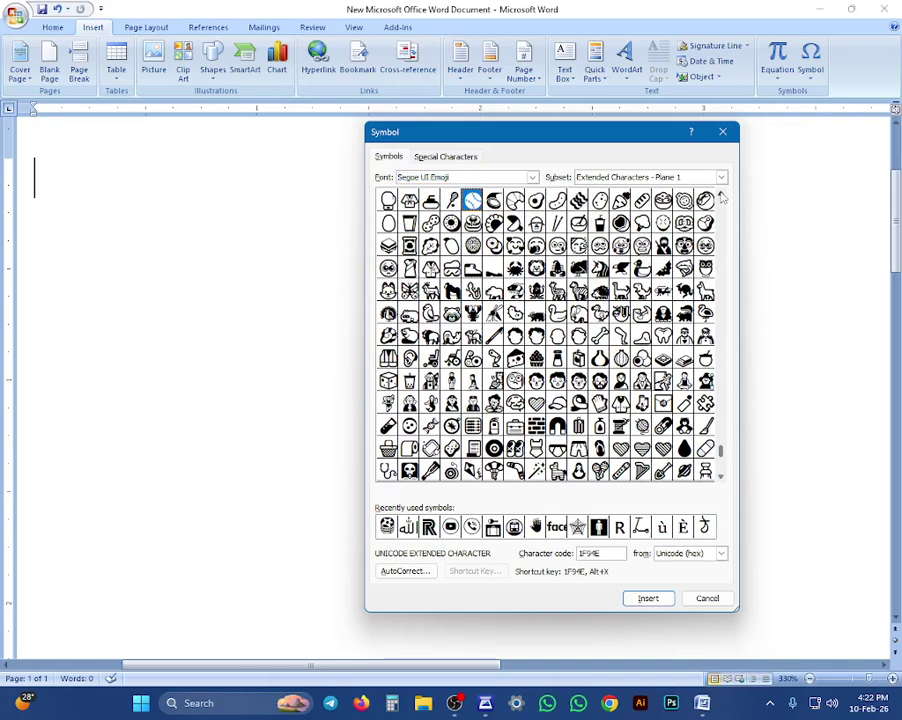
click(721, 196)
click(721, 196)
click(721, 196)
click(721, 196)
click(721, 196)
click(721, 196)
click(721, 196)
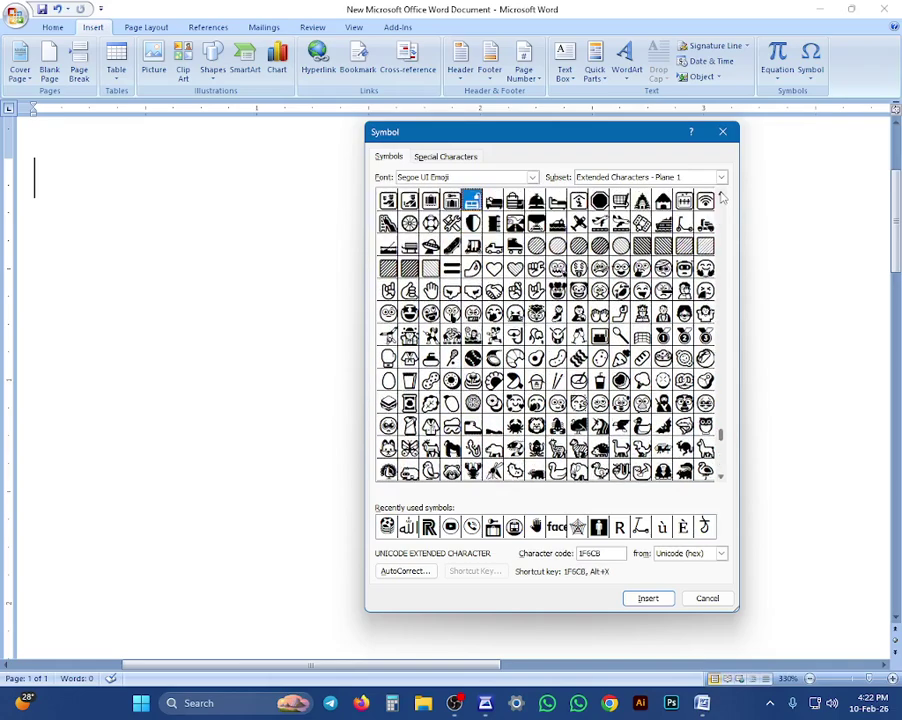
click(721, 196)
click(721, 196)
click(721, 196)
click(721, 196)
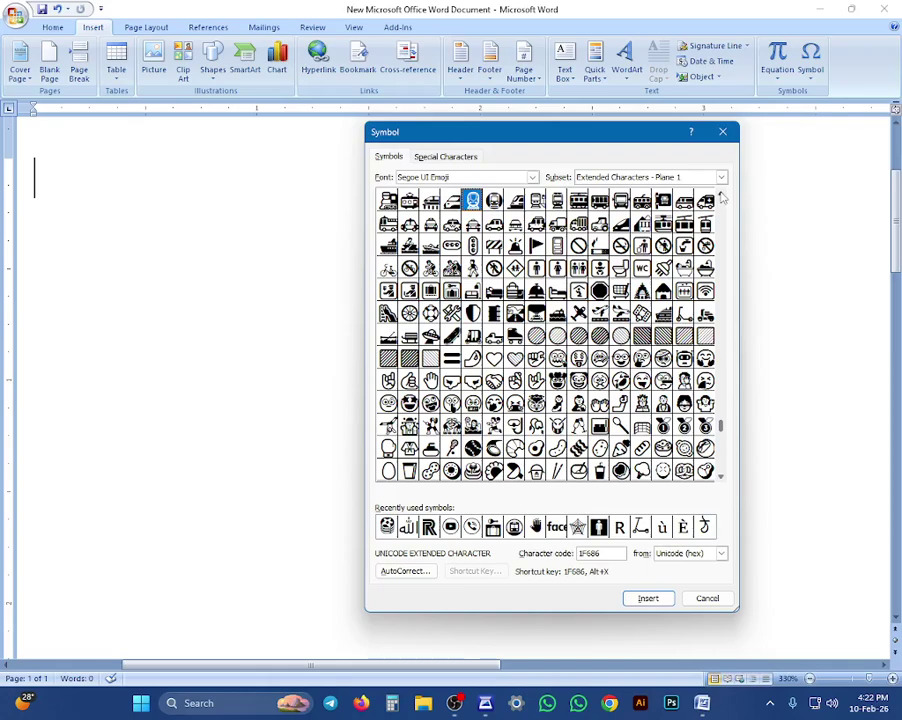
click(721, 196)
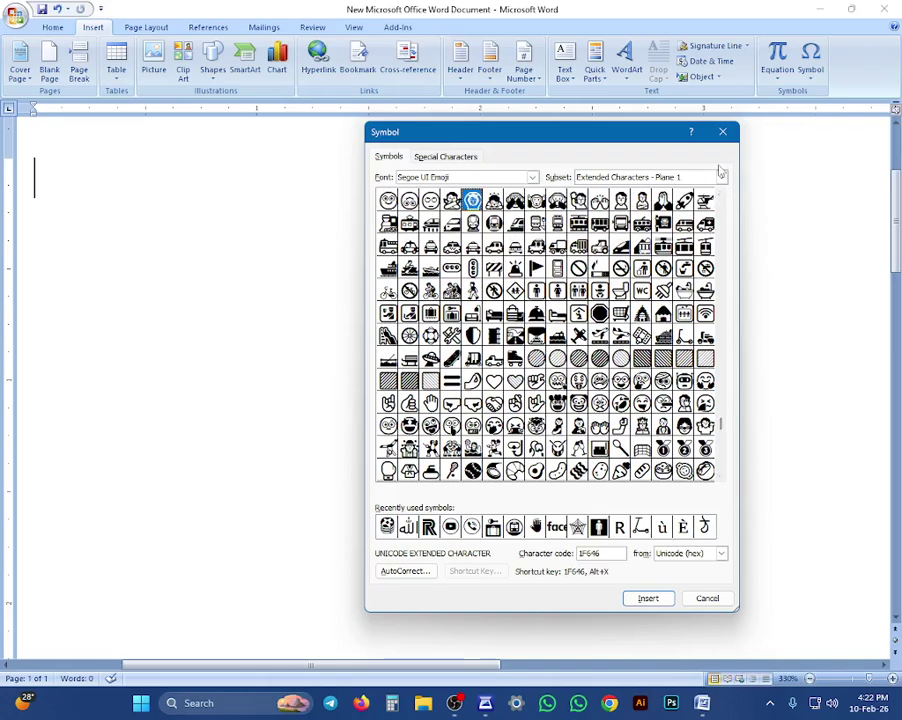
click(721, 177)
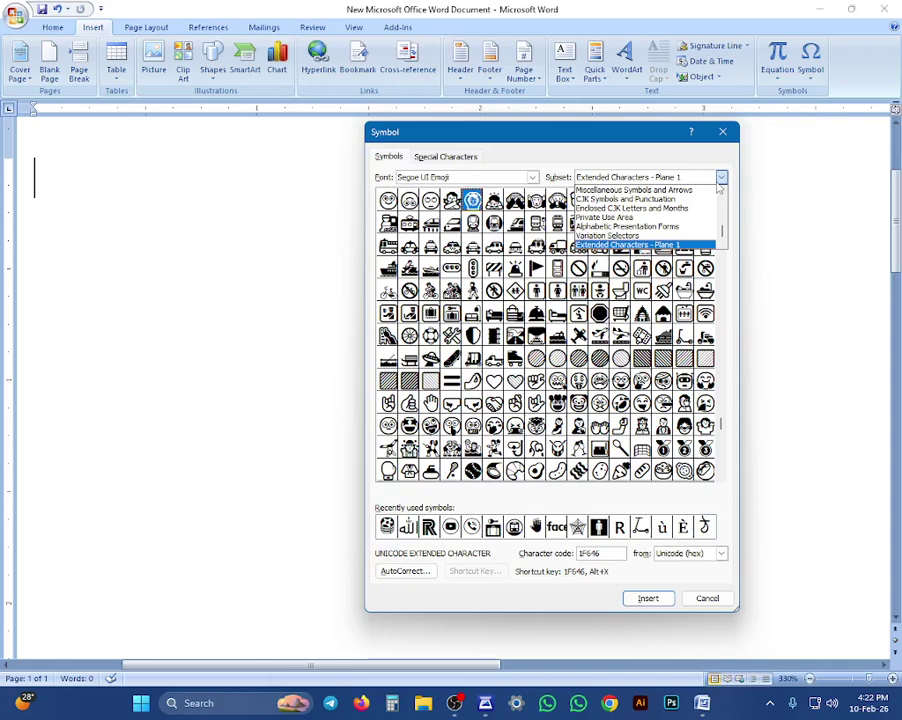
click(557, 335)
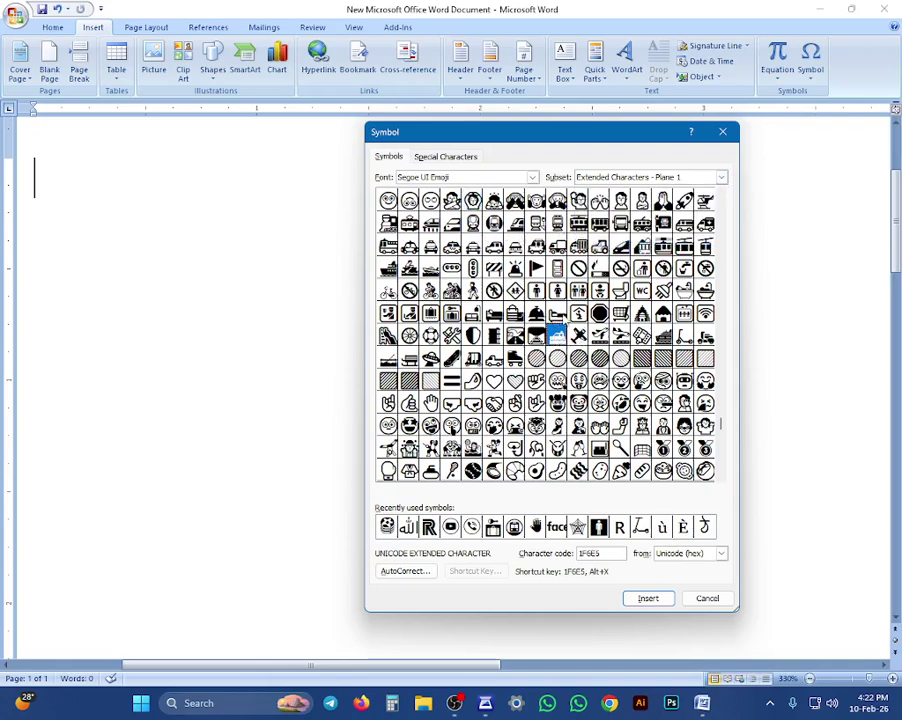
scroll(720, 200, up, 4)
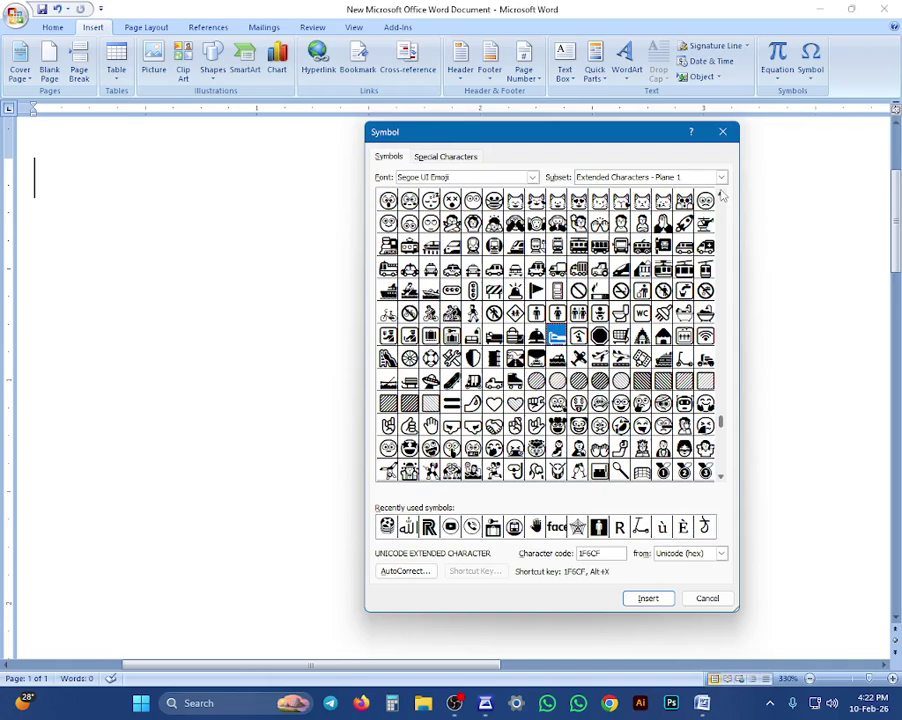
scroll(722, 196, up, 3)
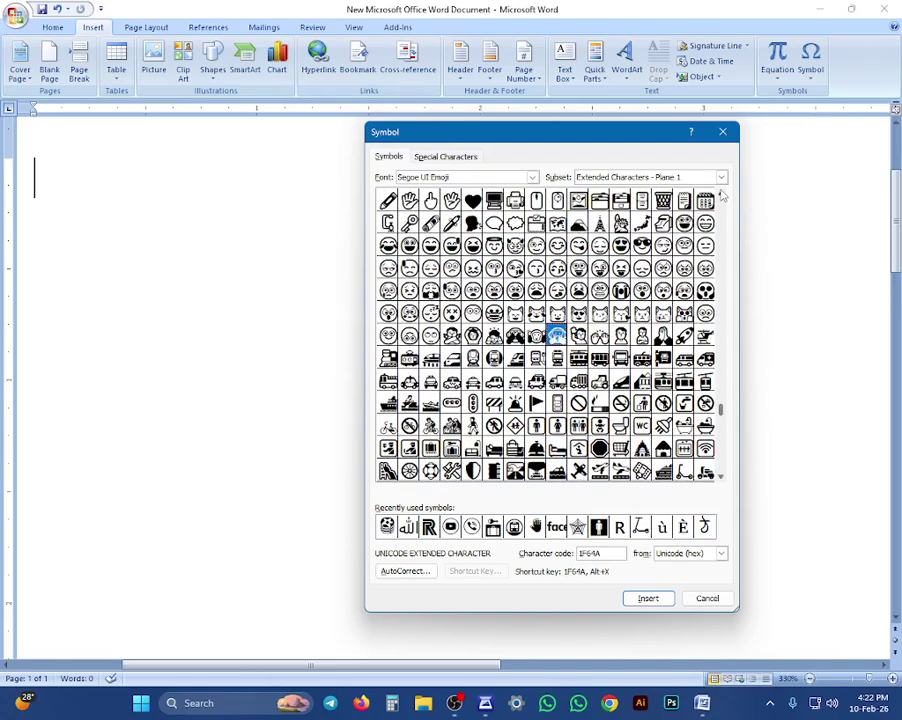
scroll(720, 196, up, 2)
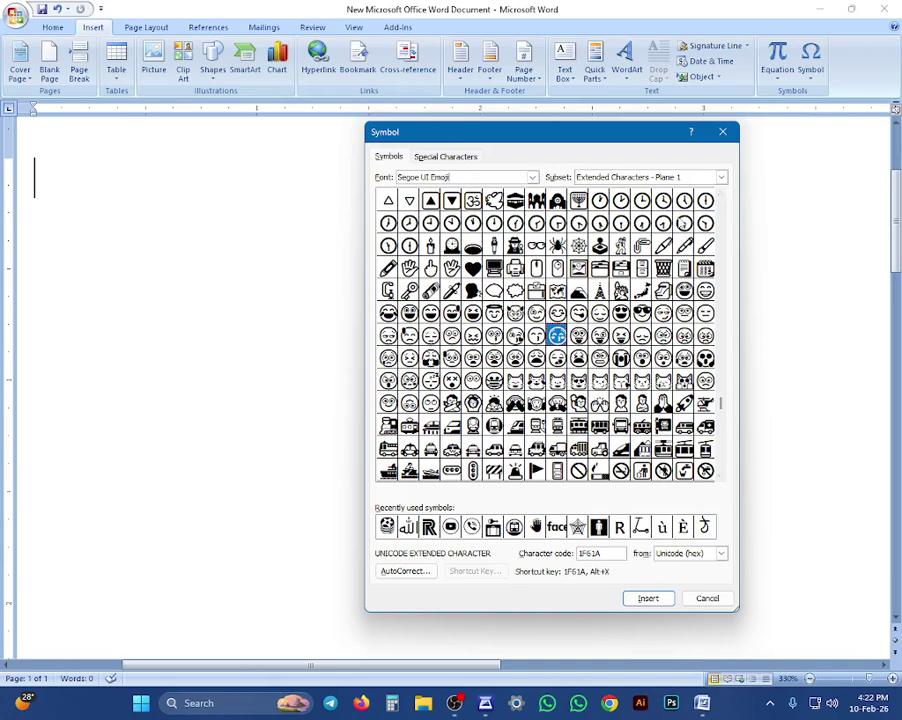
scroll(727, 200, up, 2)
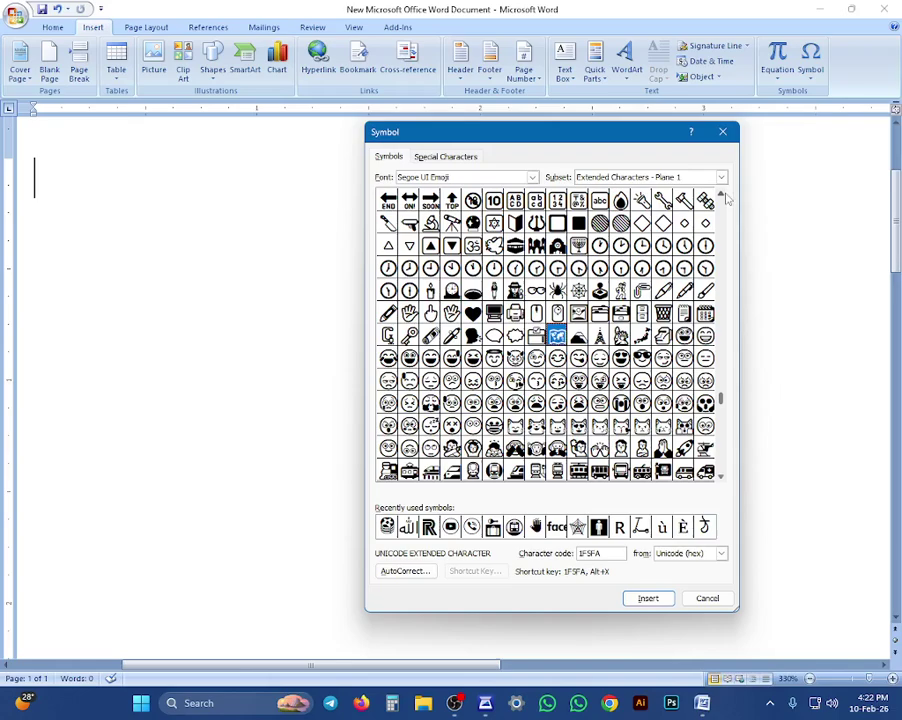
Insert the printer symbol (character code 1F5A8) from the Segoe UI Emoji font and close the symbol collection
click(514, 313)
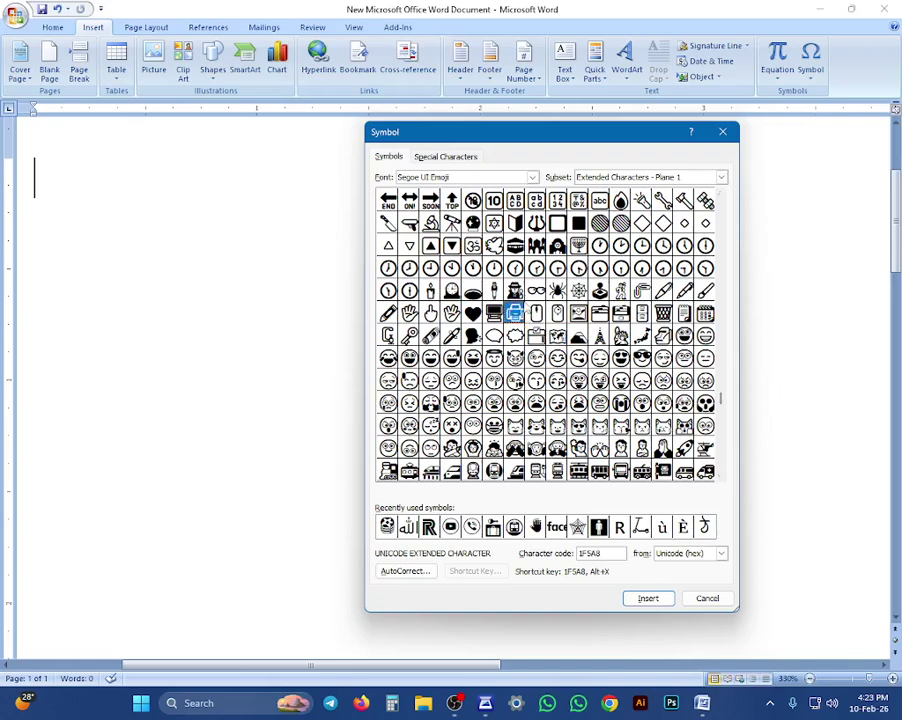
click(632, 603)
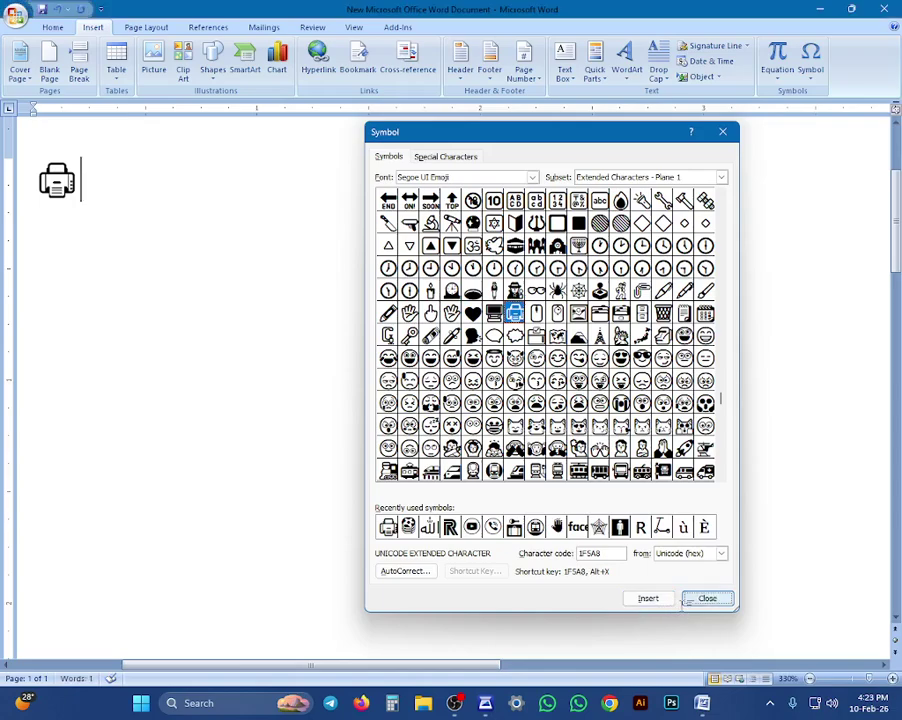
click(706, 599)
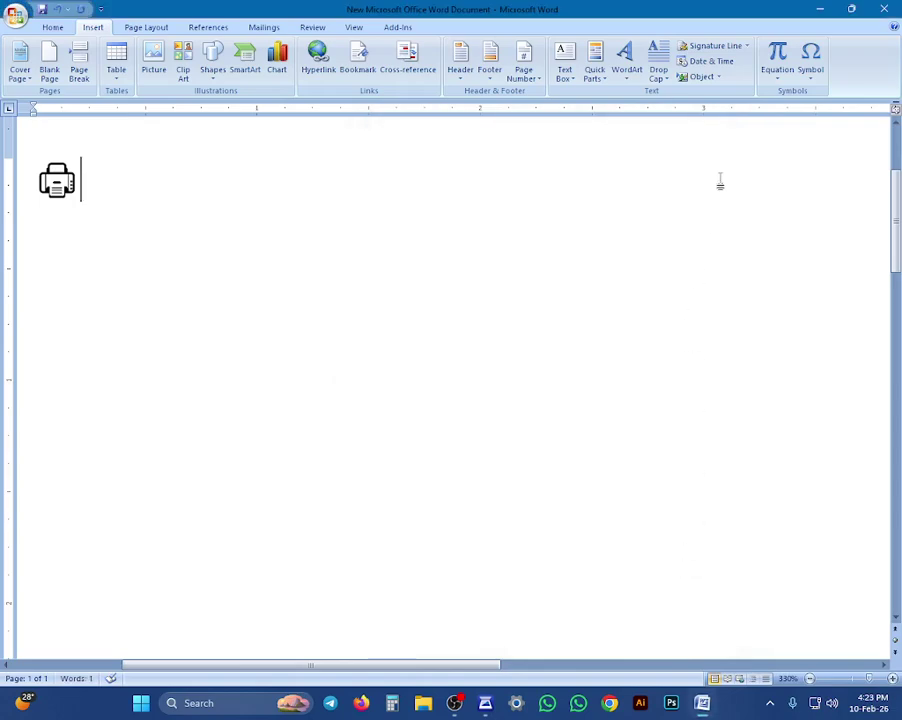
Insert a new equation with a simple integral structure after the printer symbol
click(777, 79)
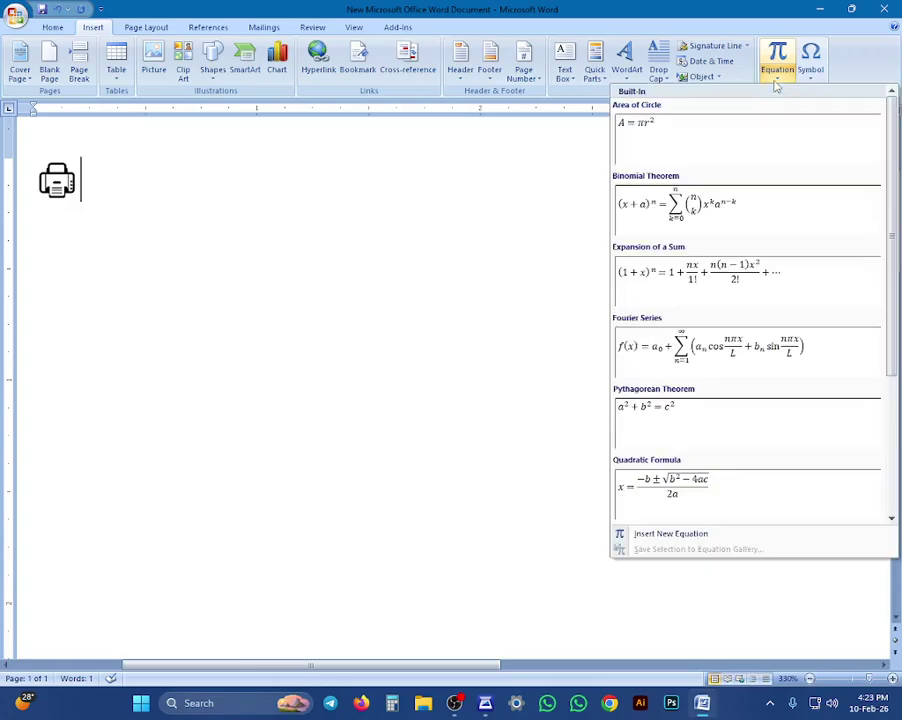
click(652, 534)
click(631, 89)
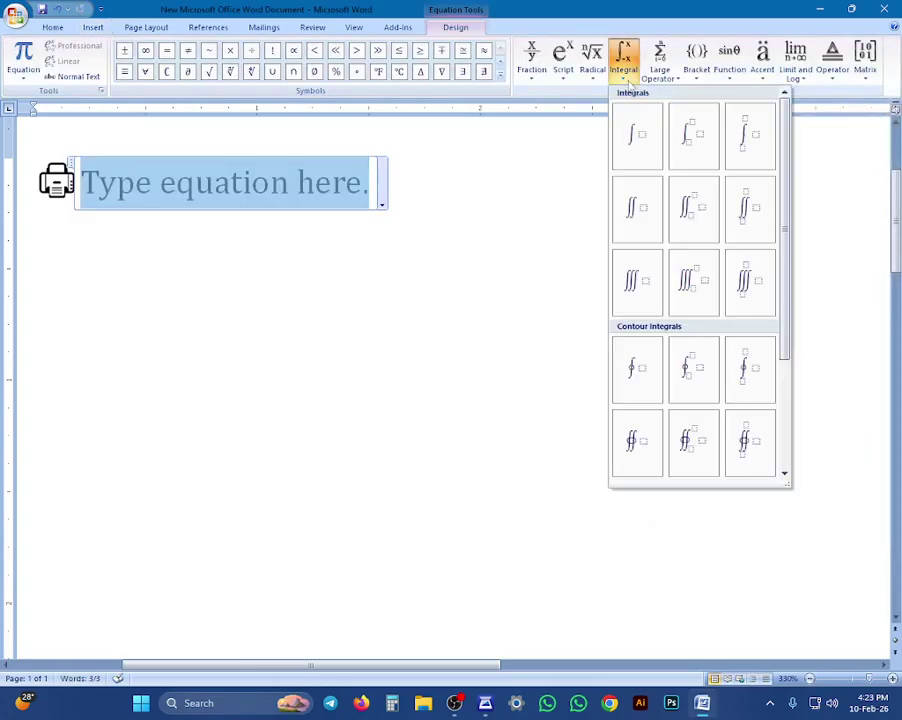
click(630, 130)
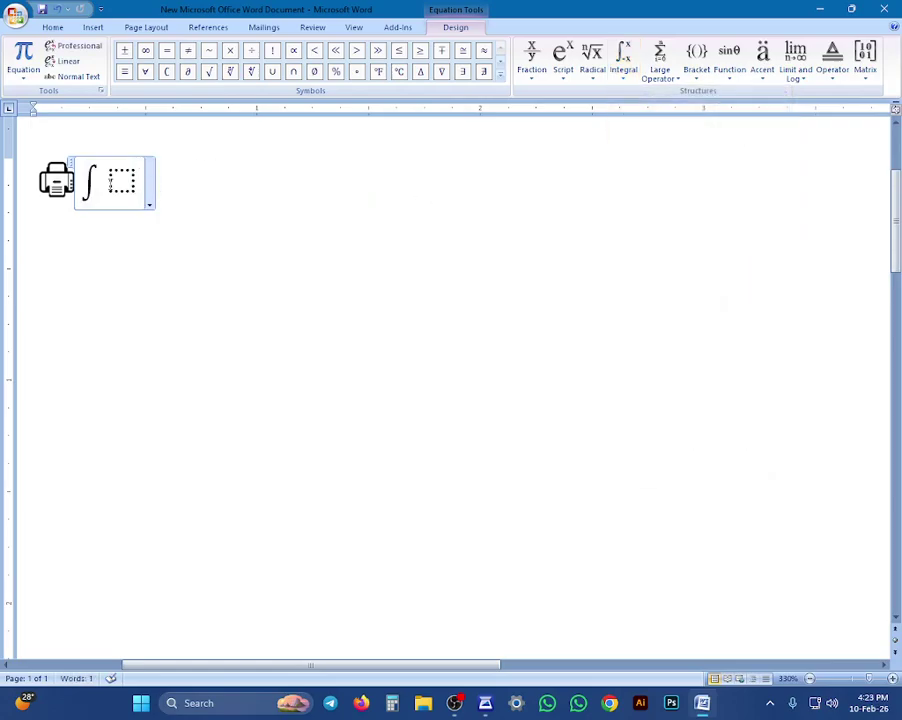
click(122, 180)
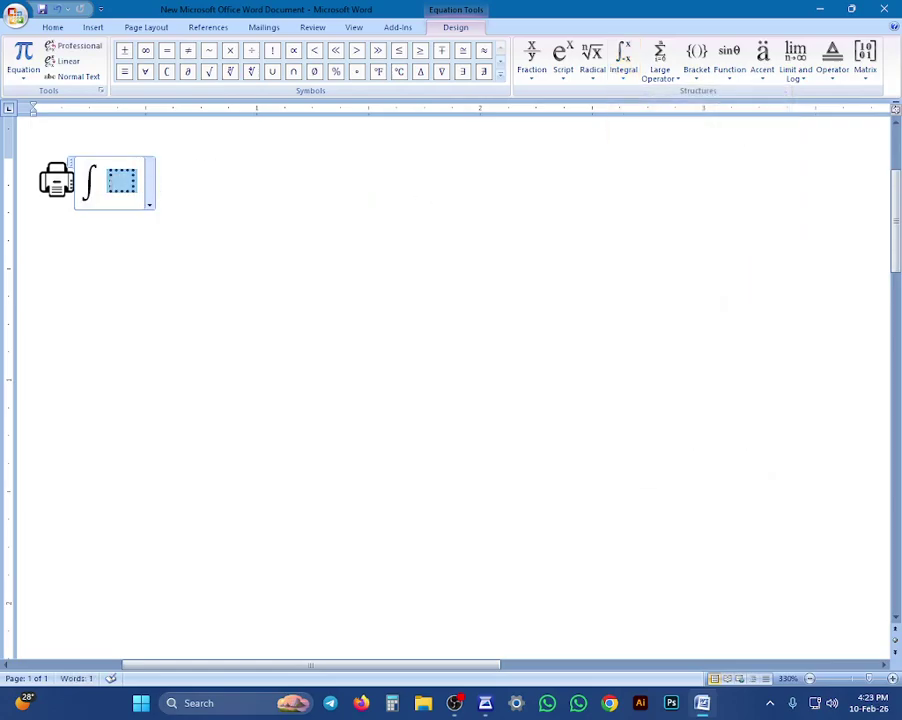
click(244, 238)
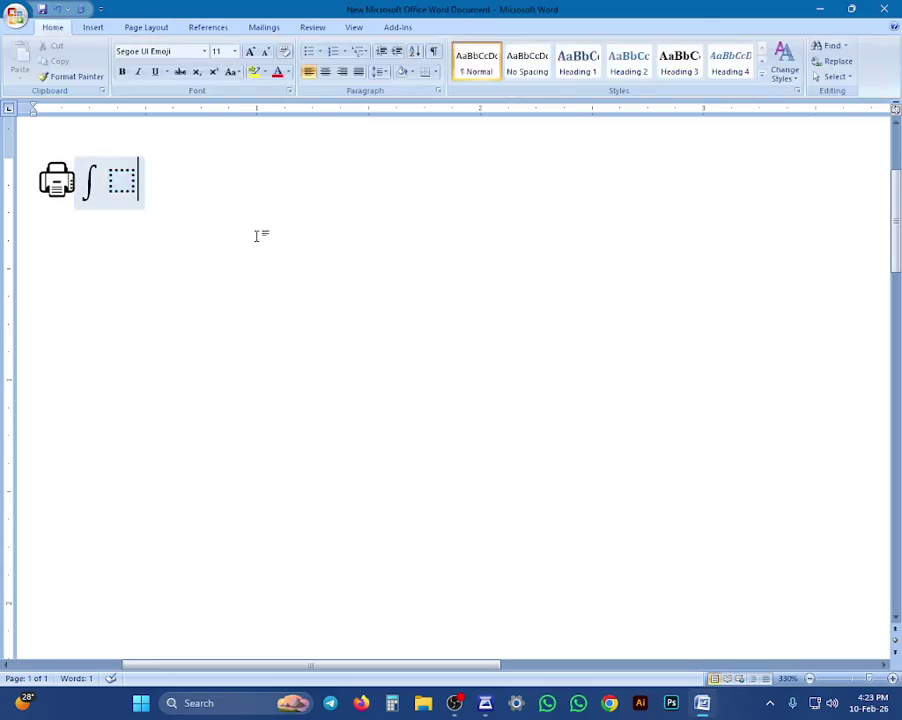
Delete everything in the document and minimize the Word window
key(ctrl+a)
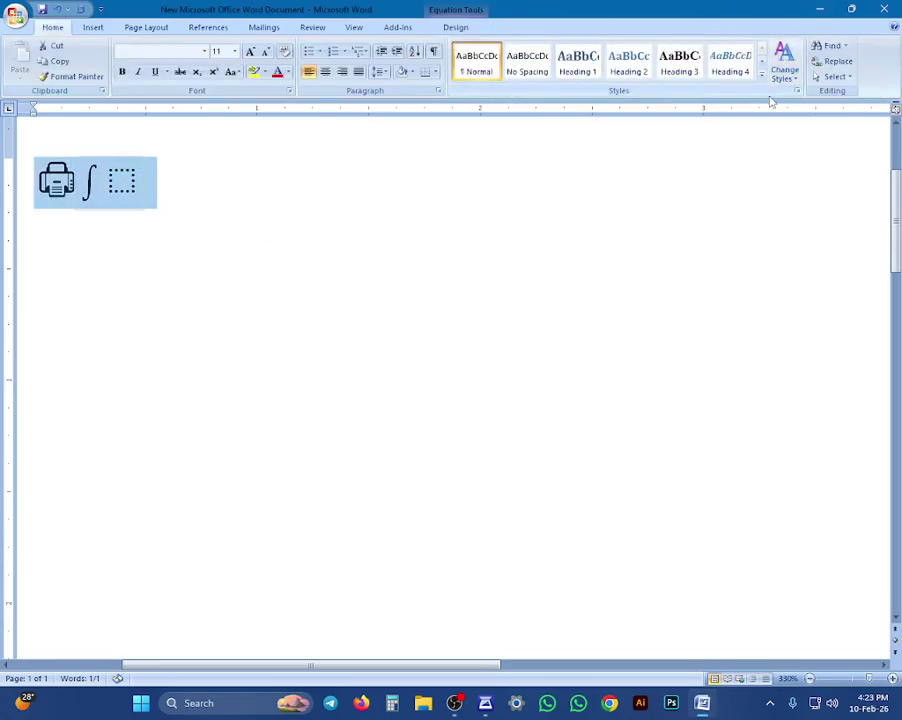
key(Delete)
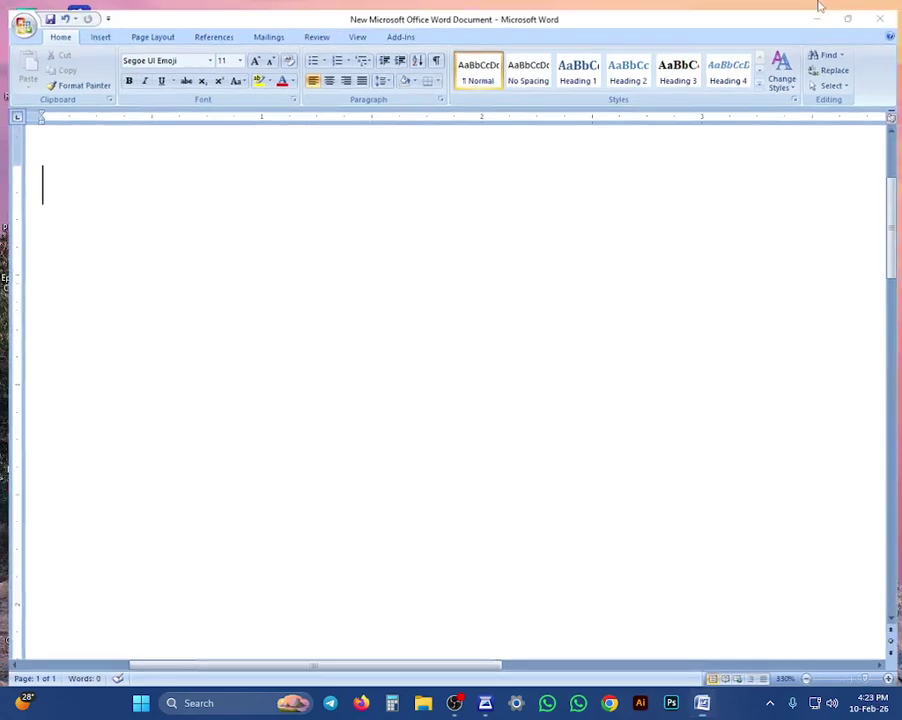
click(819, 8)
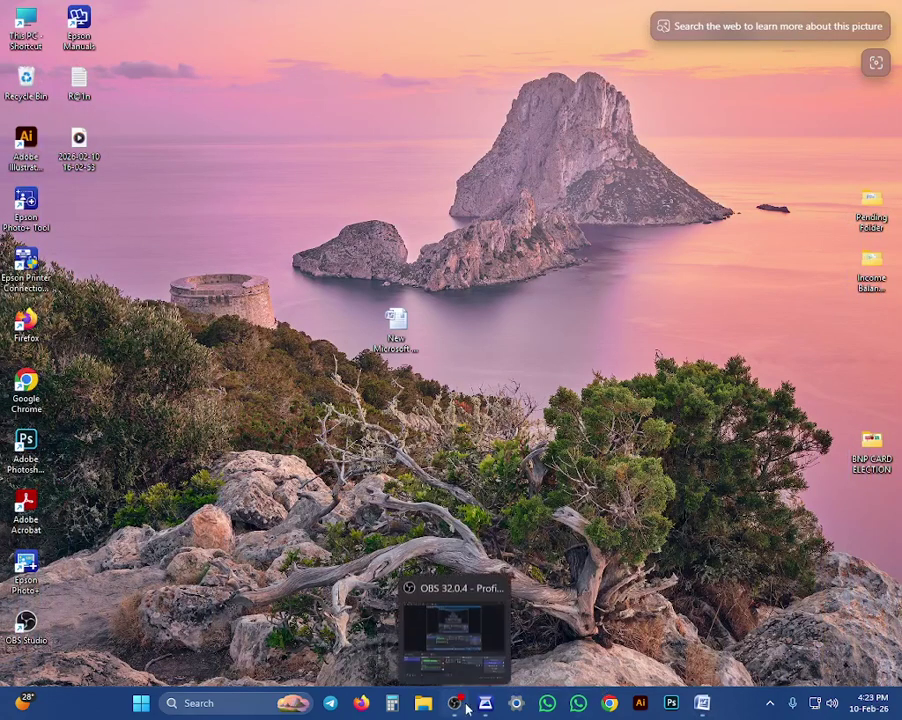